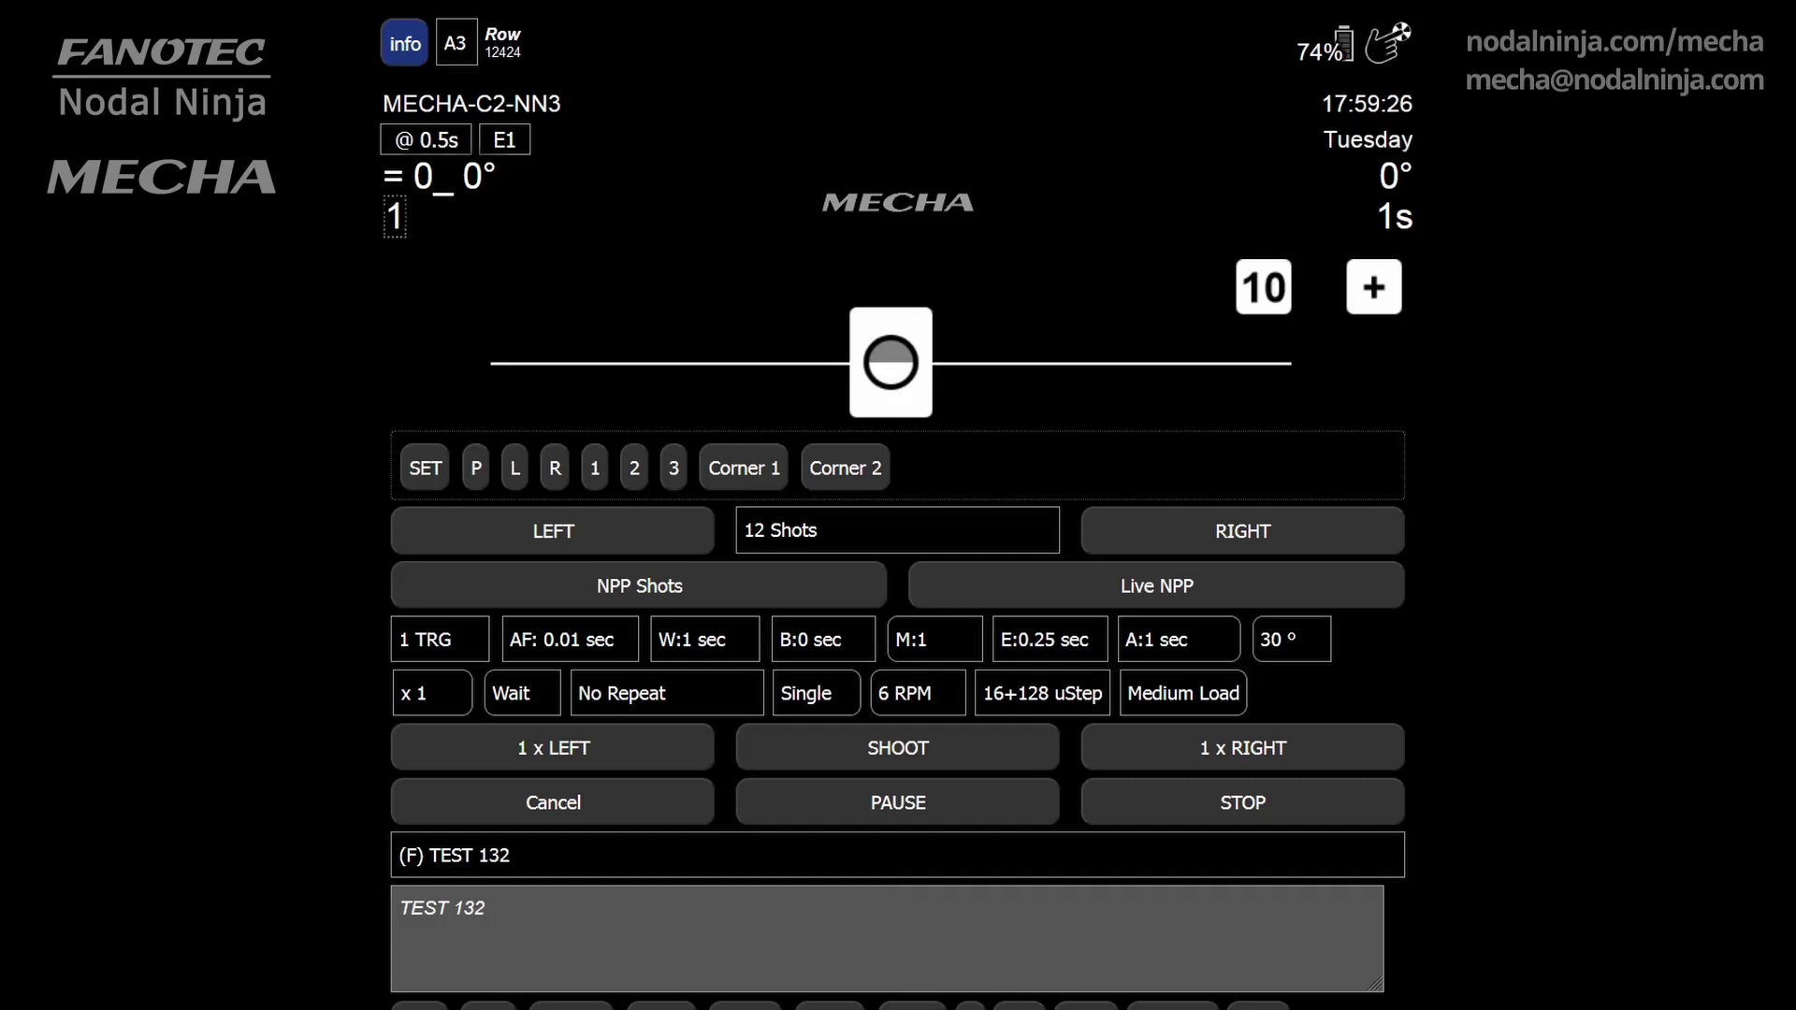
Load the (F) FE 12mm NZ Level preset, giving a 4-shot script SL,0x4,N,Z
scroll(1095, 169, "down", 8)
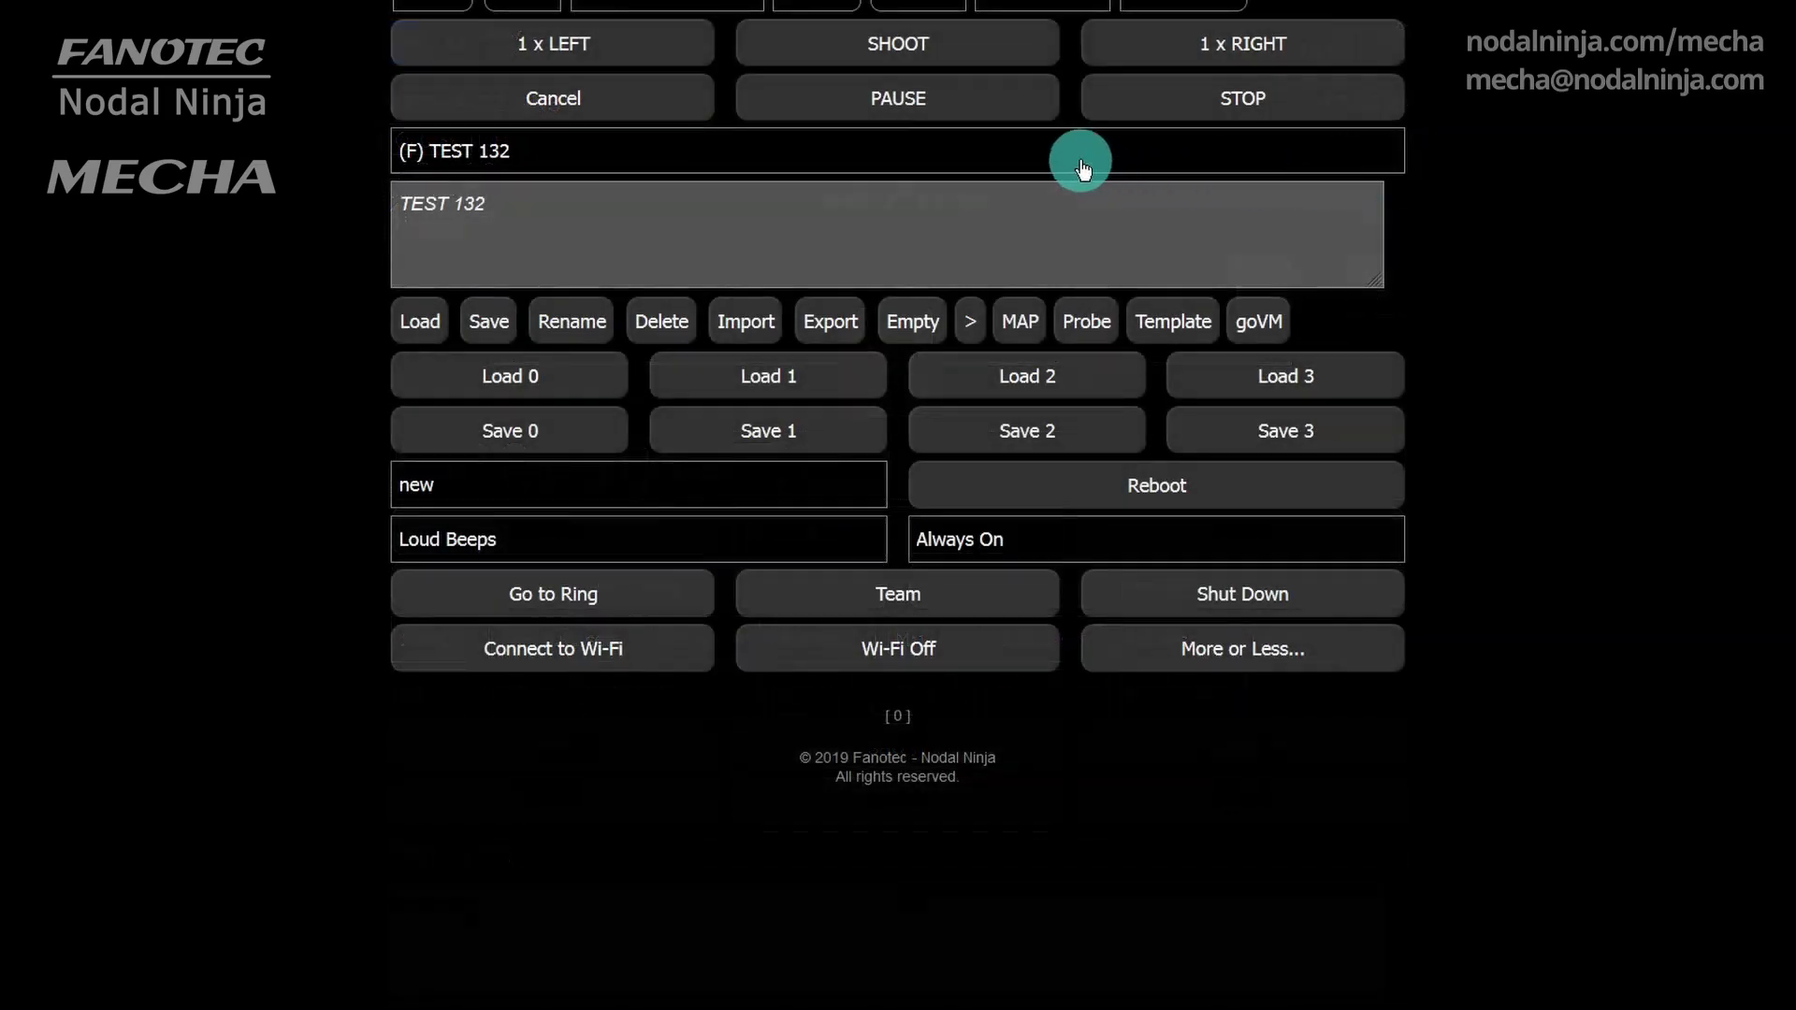
left_click(1081, 160)
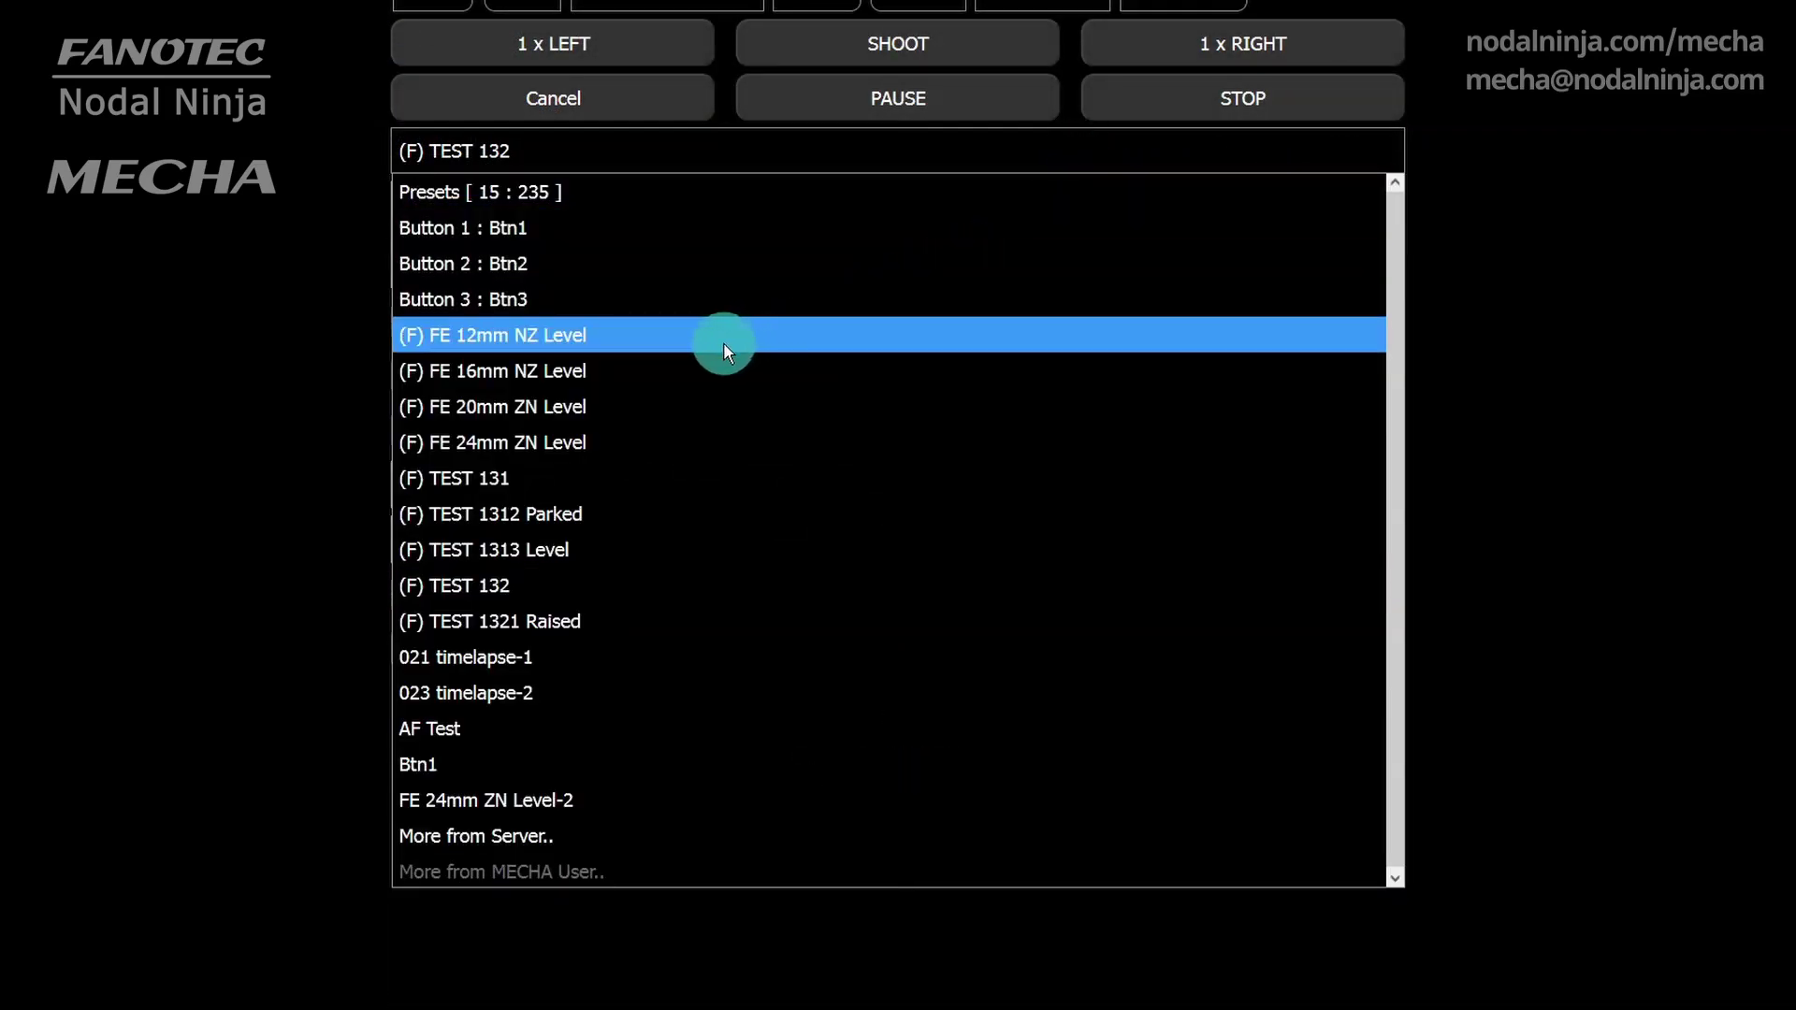
left_click(726, 338)
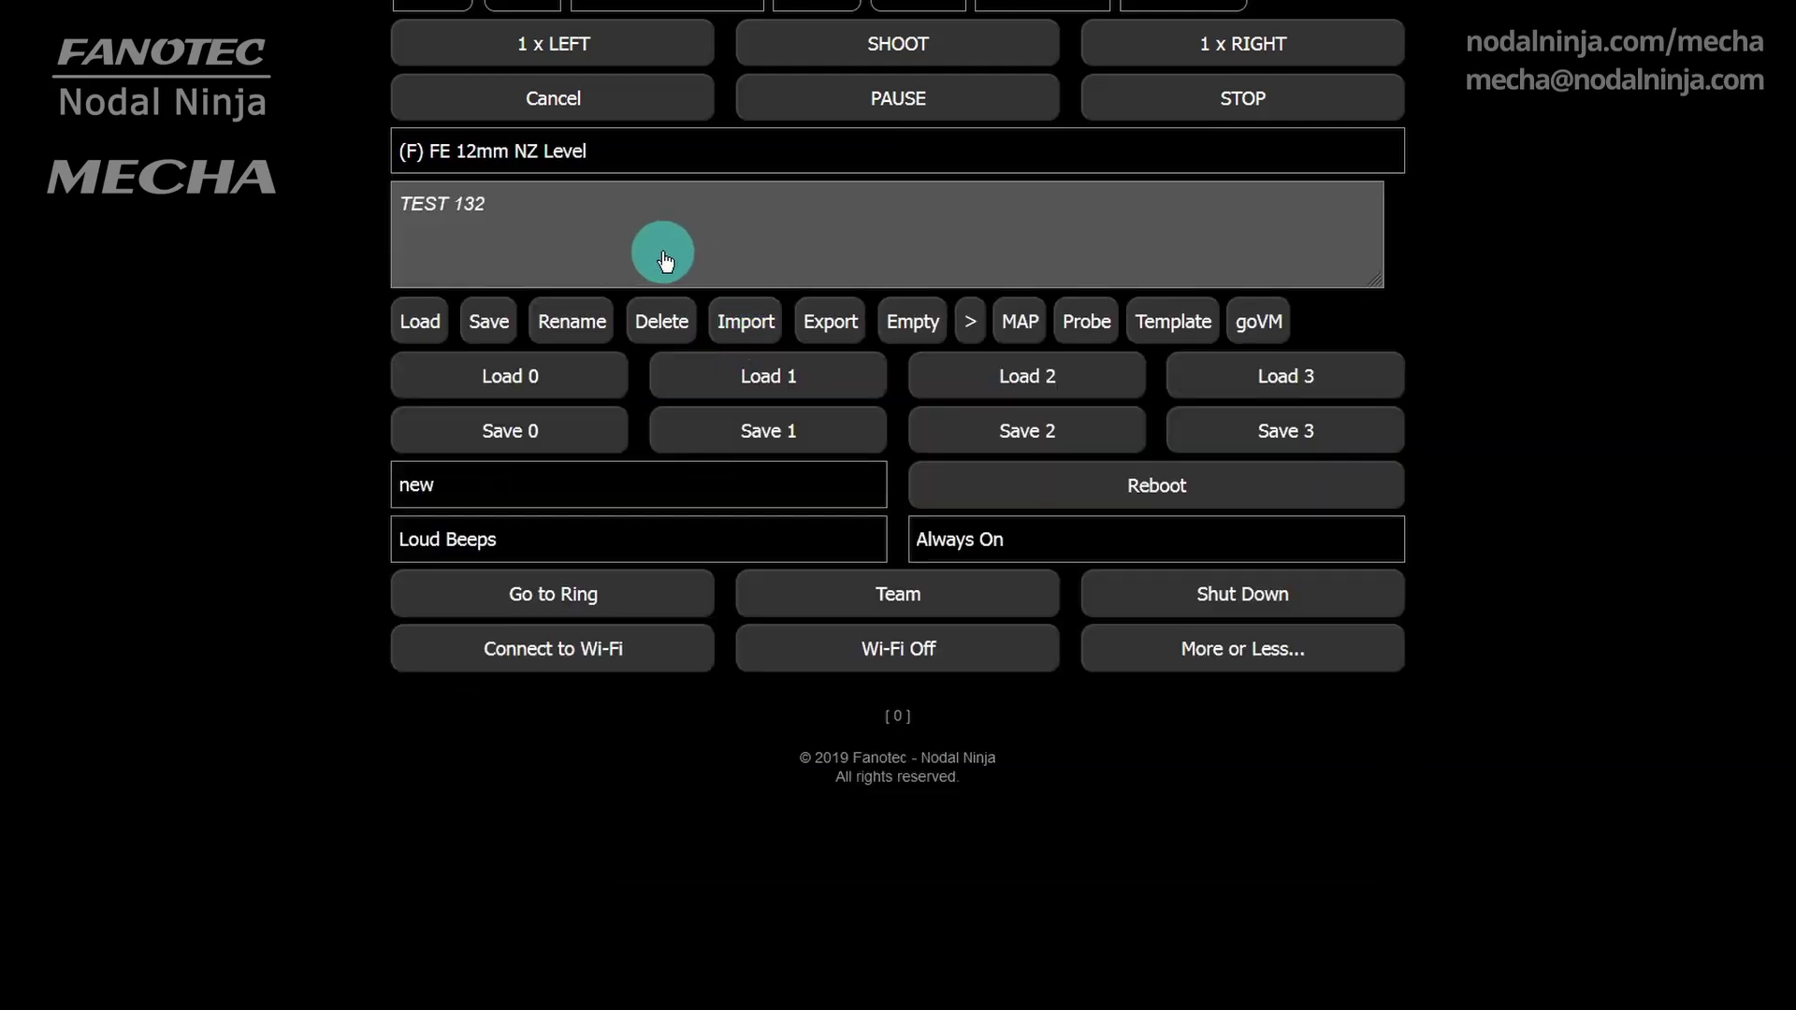
left_click(418, 329)
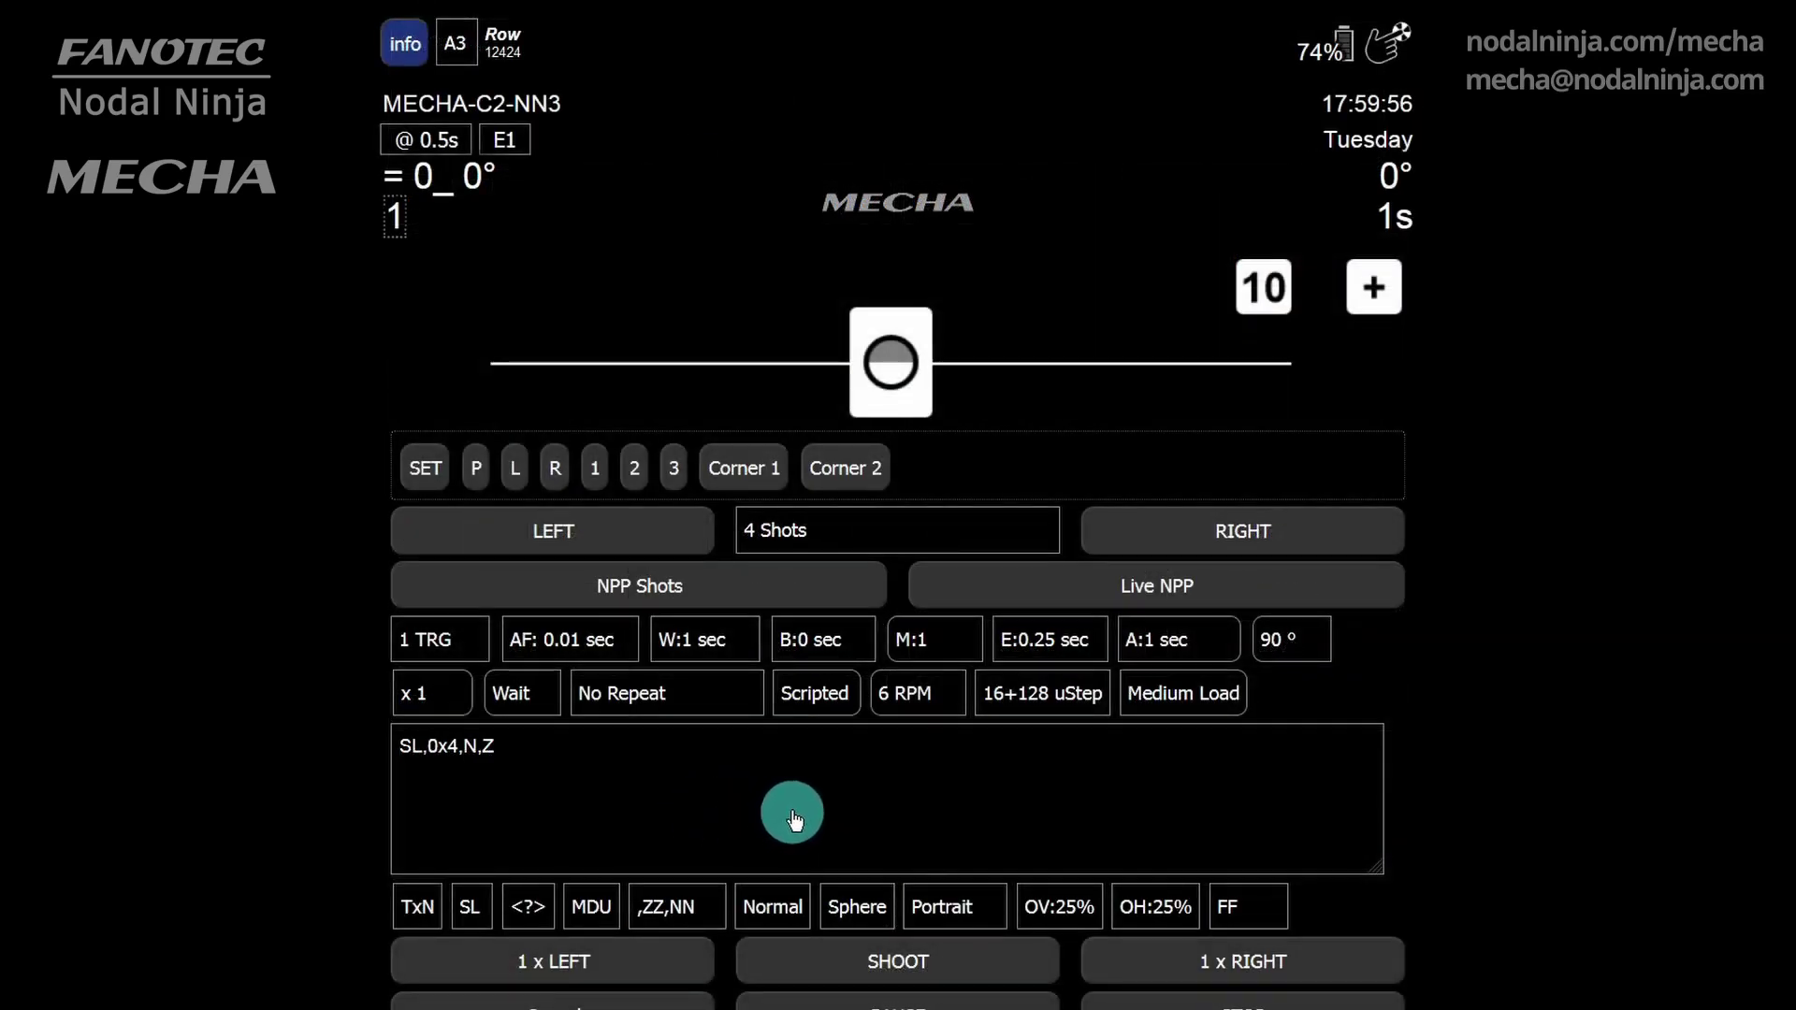
Insert a second '0x4,' row step after the first so the script reads SL,0x4,0x4,N,Z
left_click(844, 703)
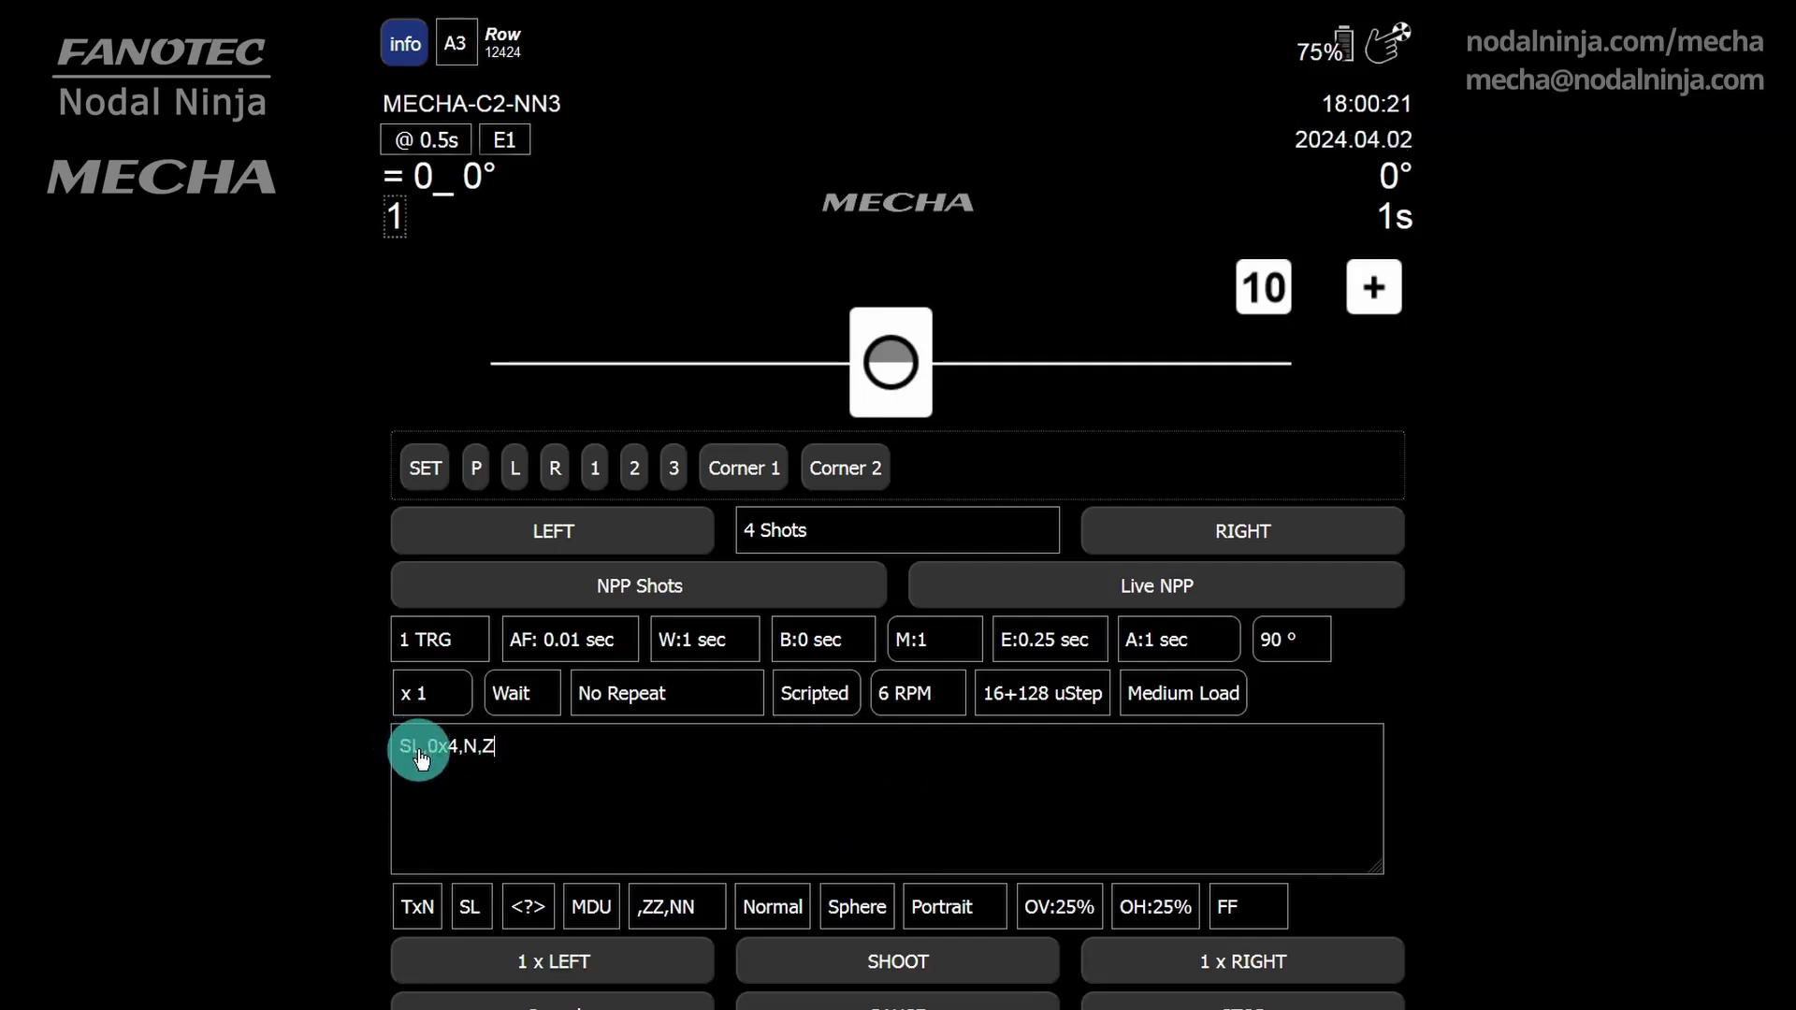
mouse_move(413, 765)
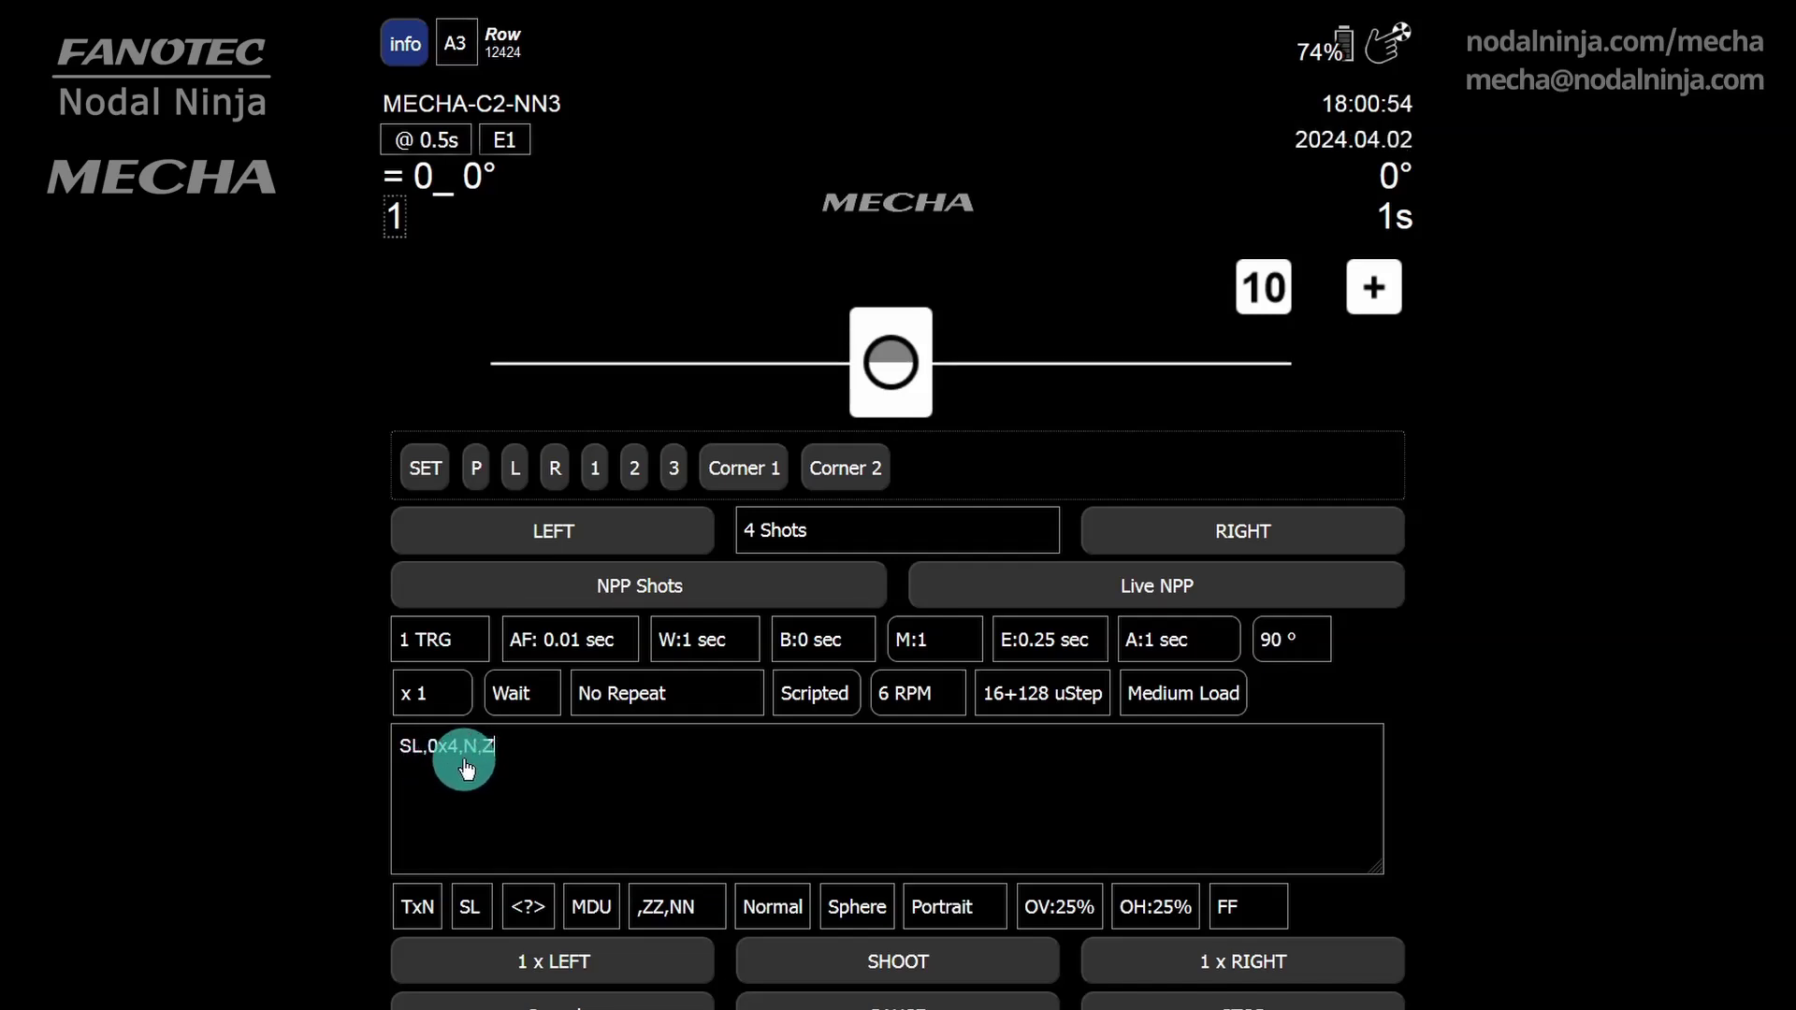
left_click_drag(466, 767, 473, 767)
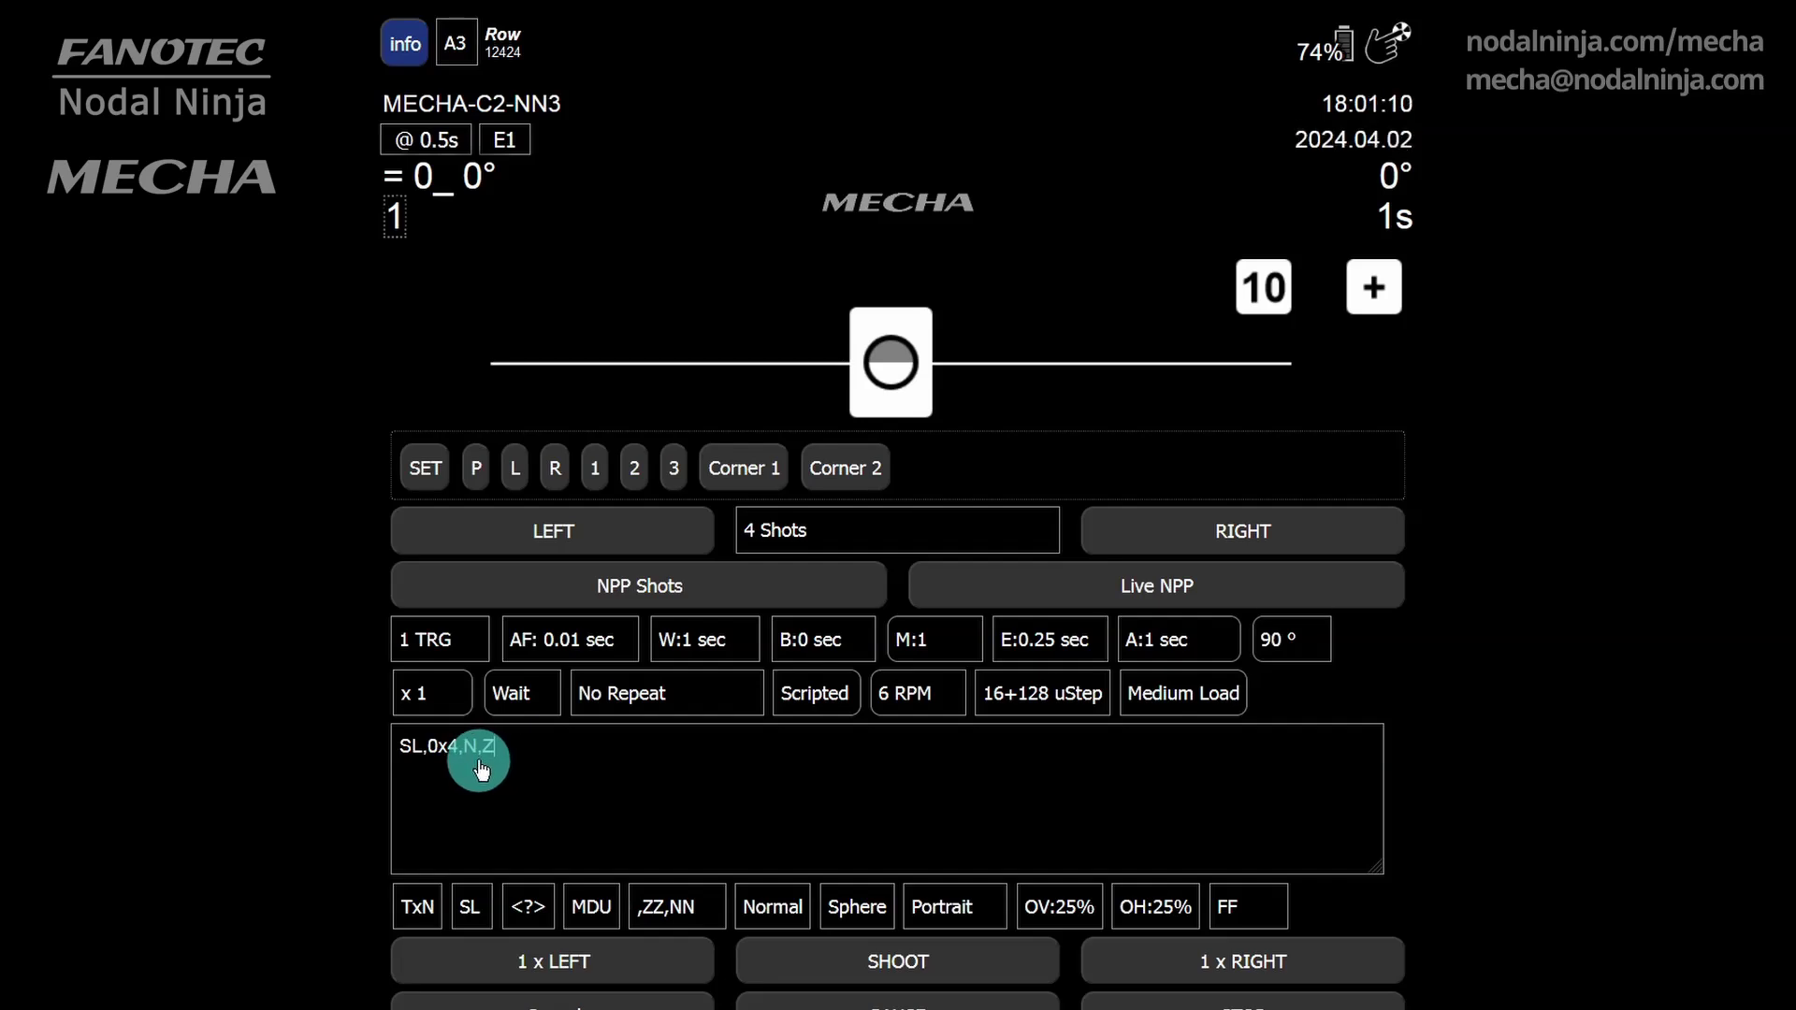
mouse_move(483, 755)
left_mouse_down()
mouse_move(435, 765)
mouse_move(469, 757)
left_mouse_up()
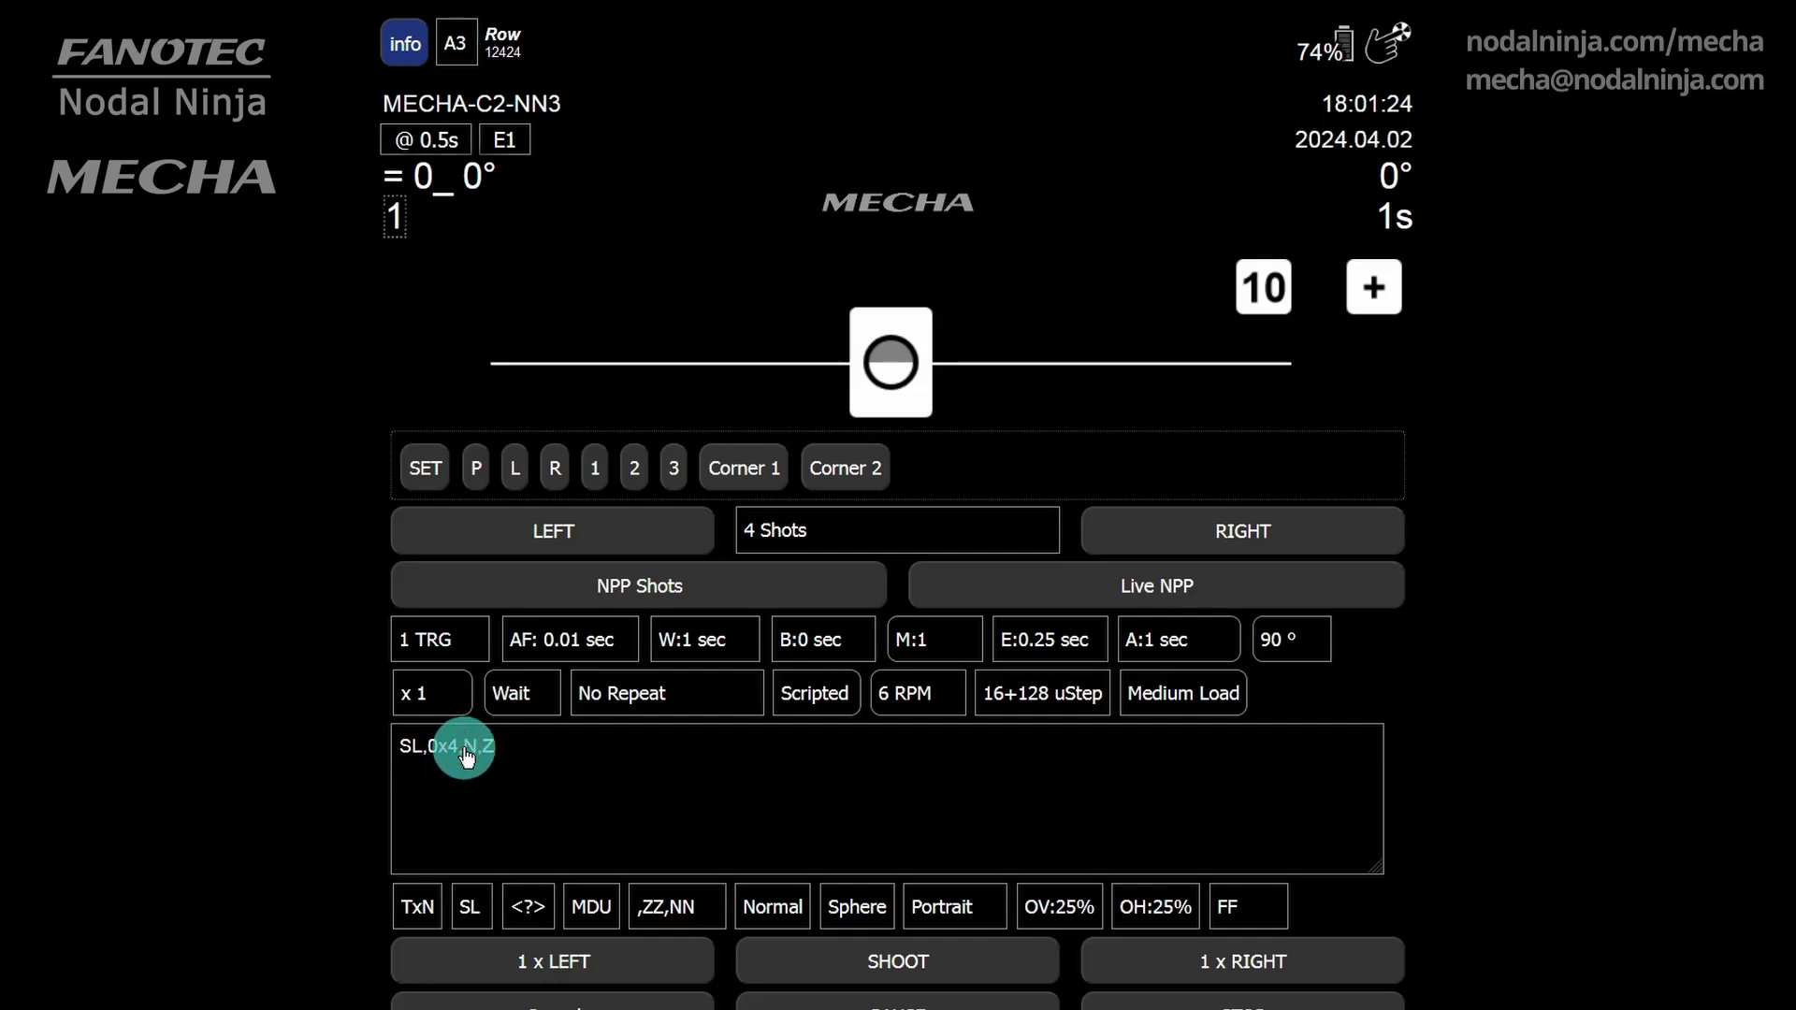
left_click(463, 748)
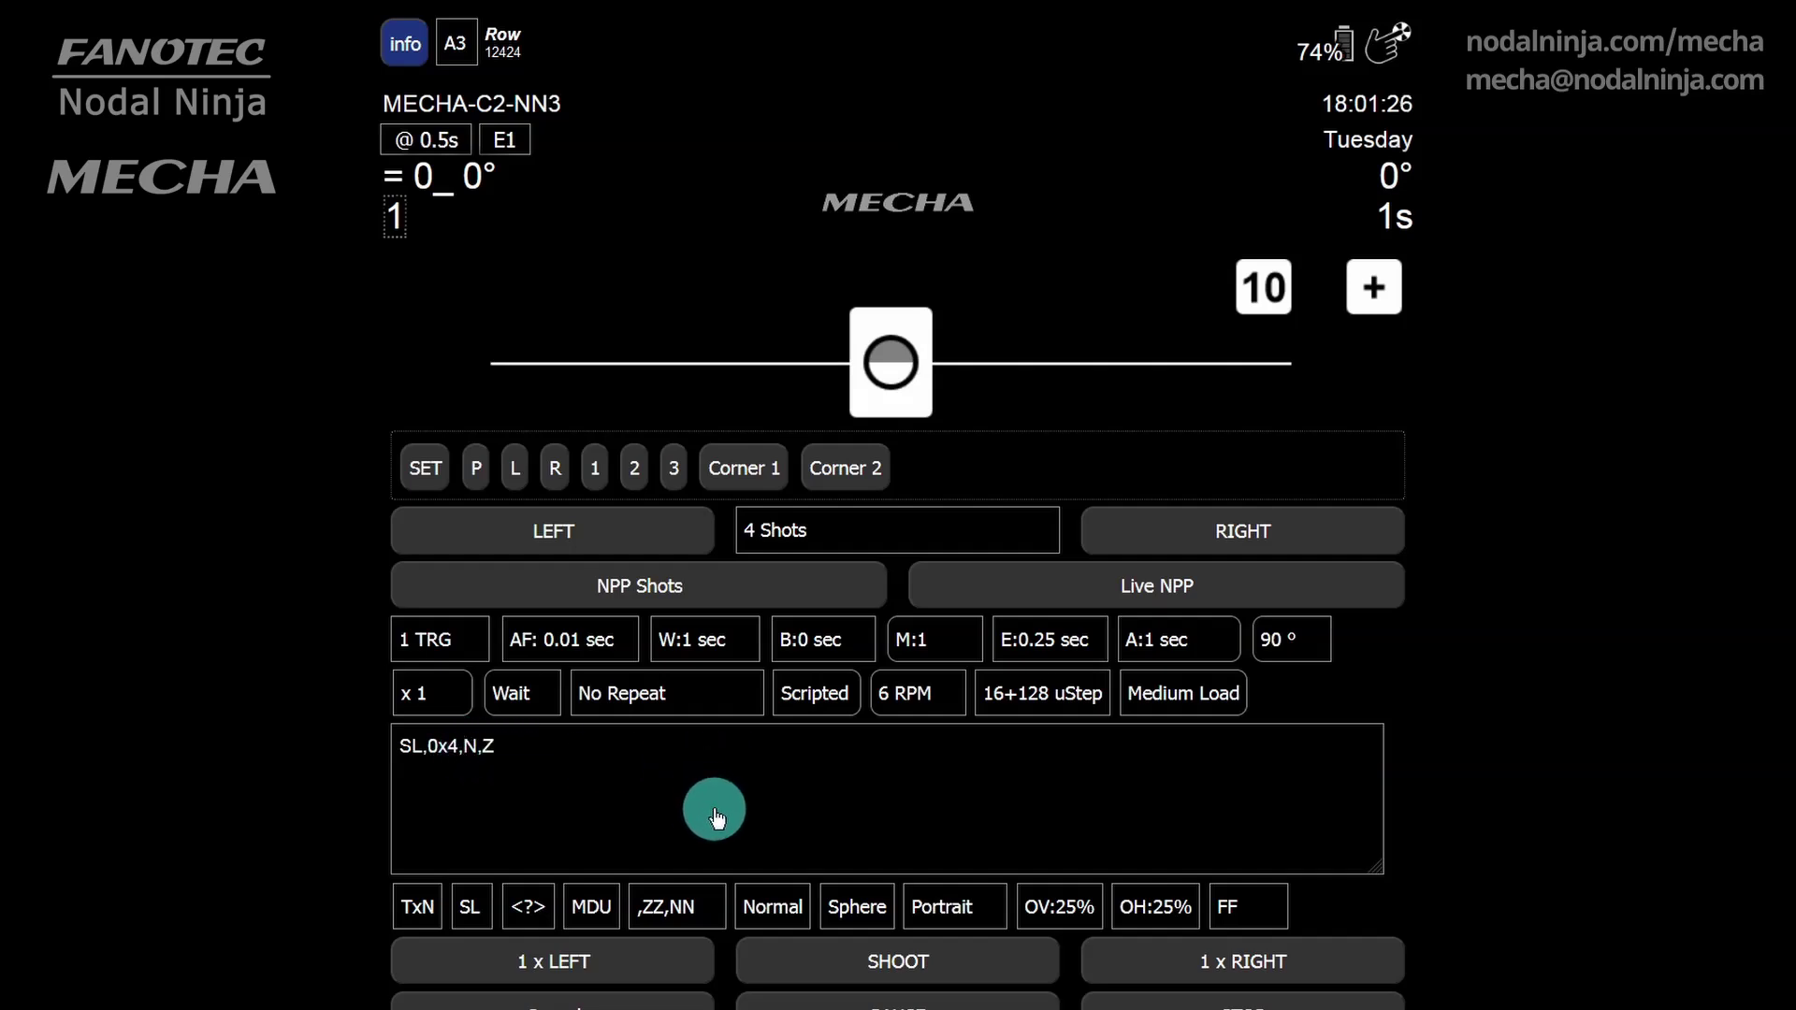
type("0x4")
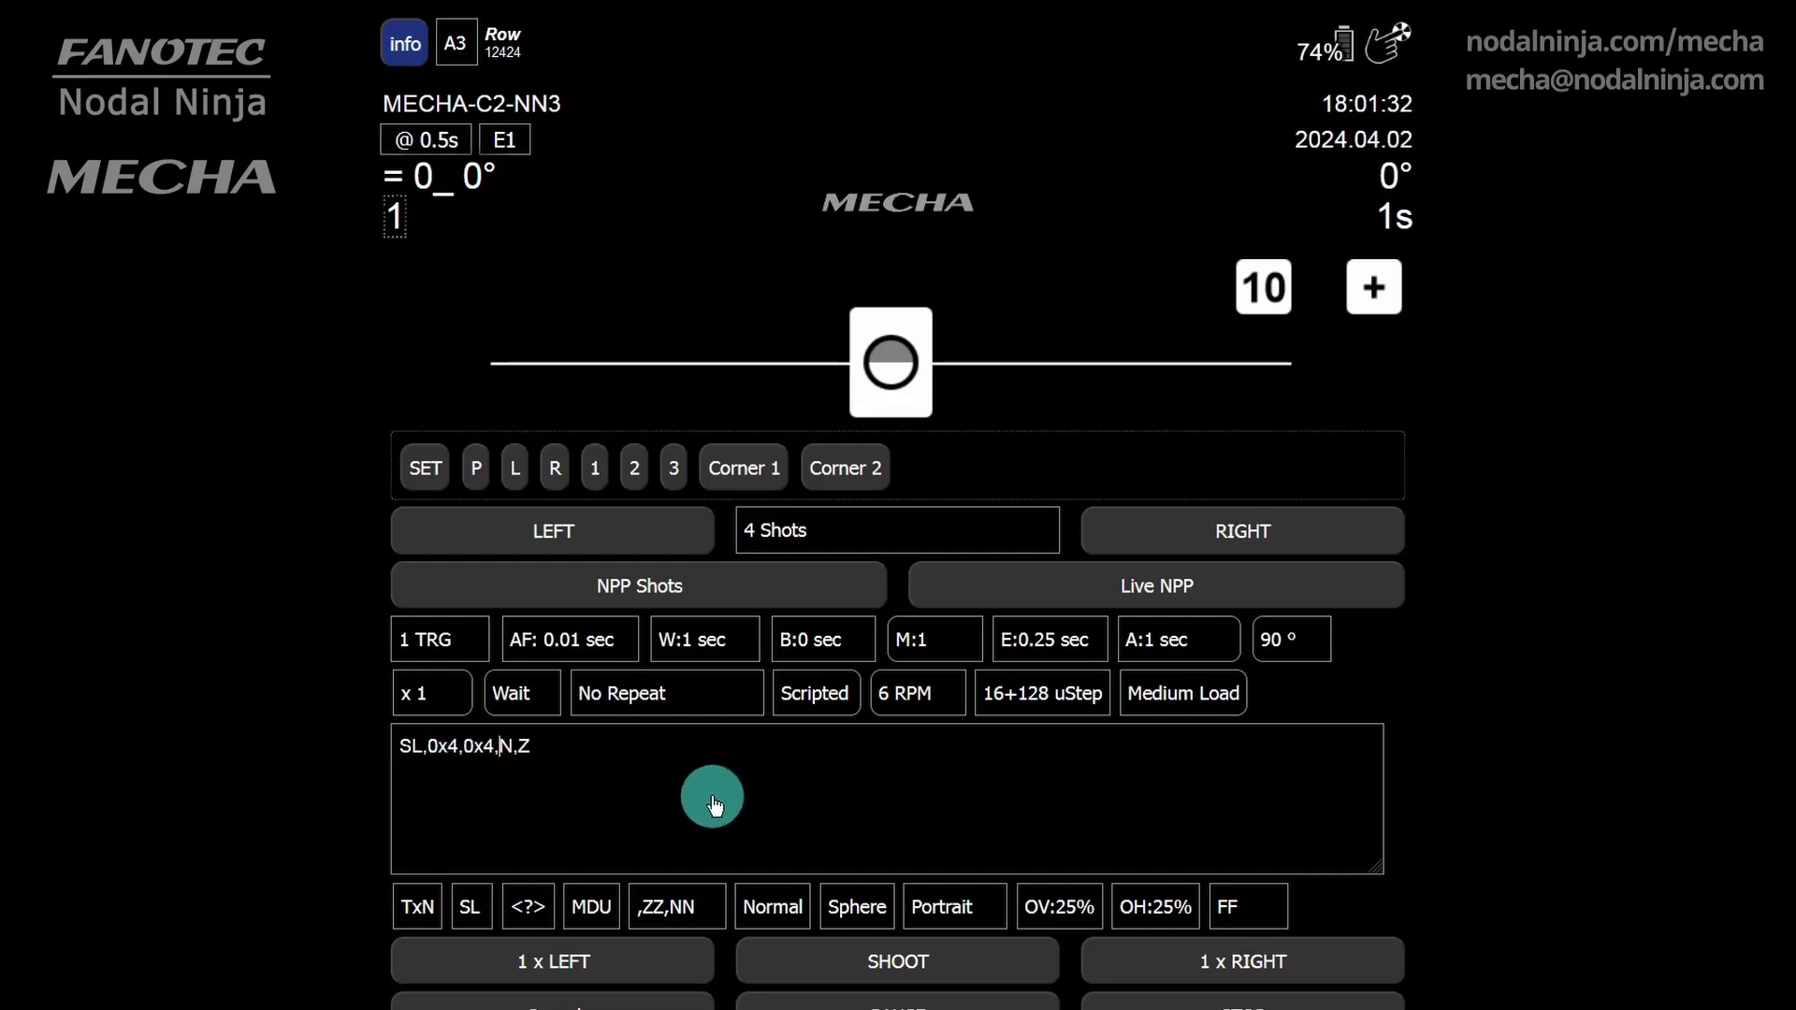
Save the edited SL,0x4,0x4,N,Z script as a new preset named MDx2
scroll(713, 805, "down", 9)
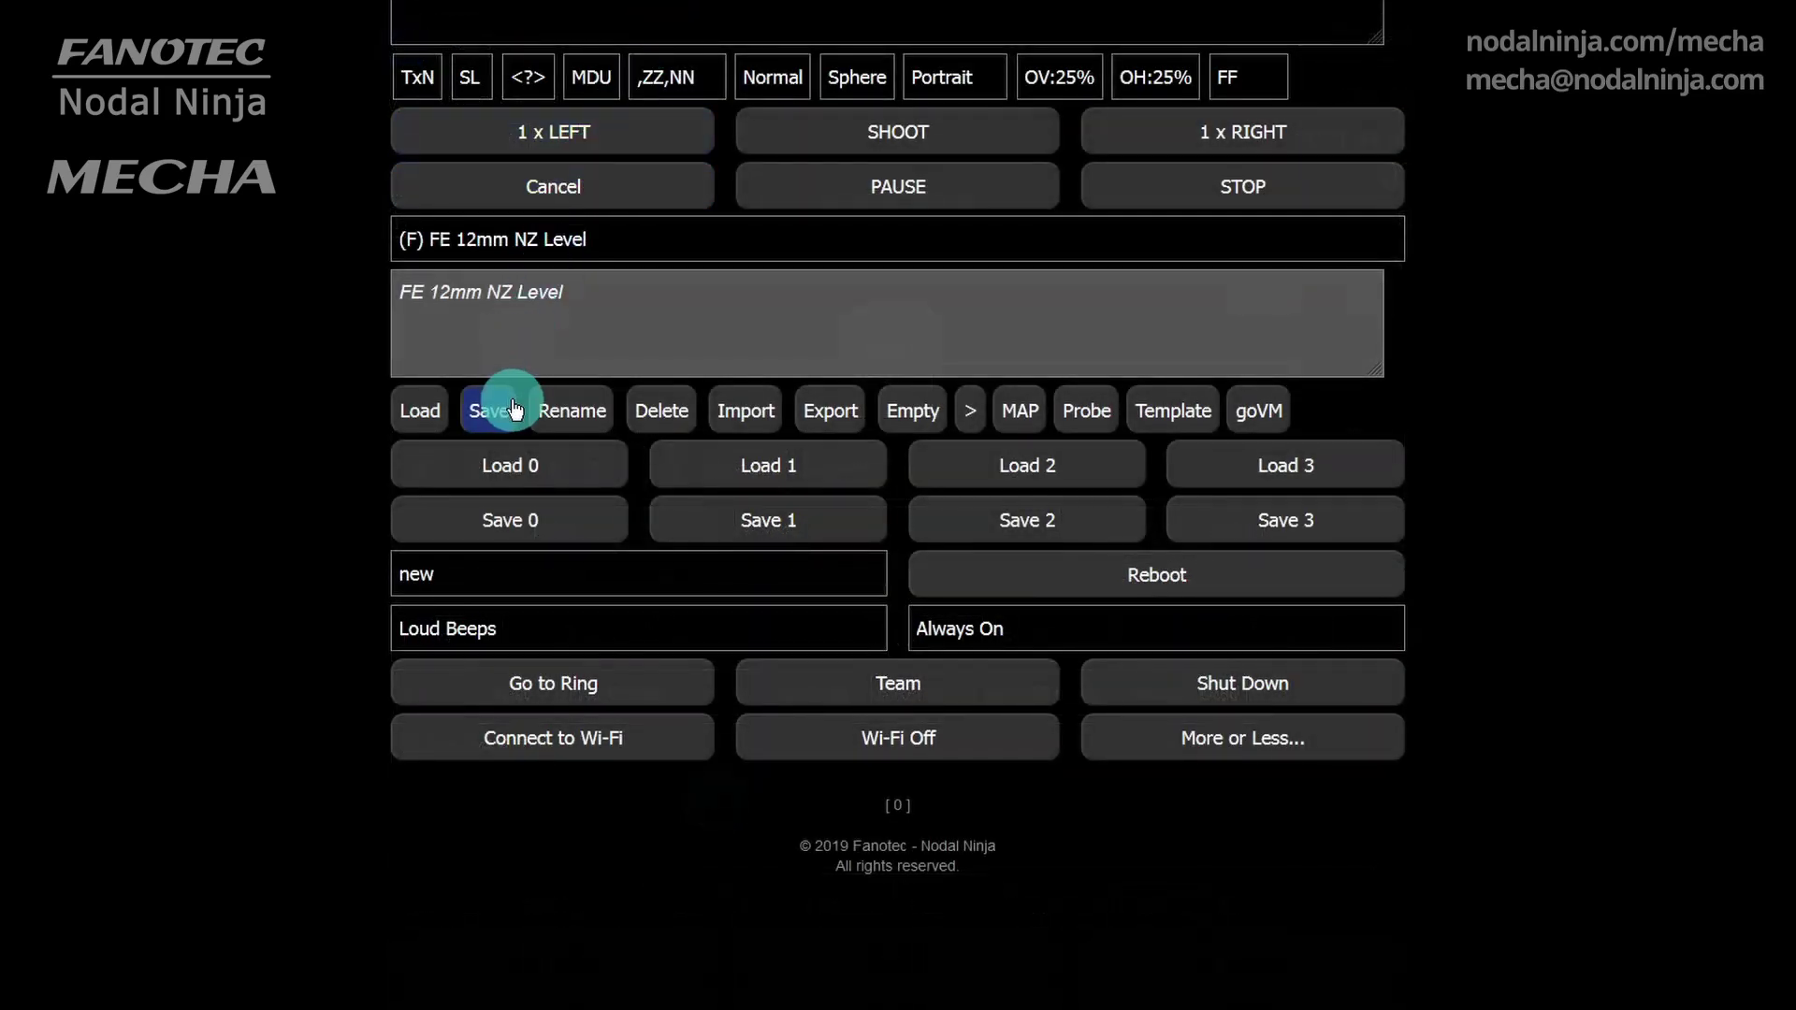
left_click(496, 413)
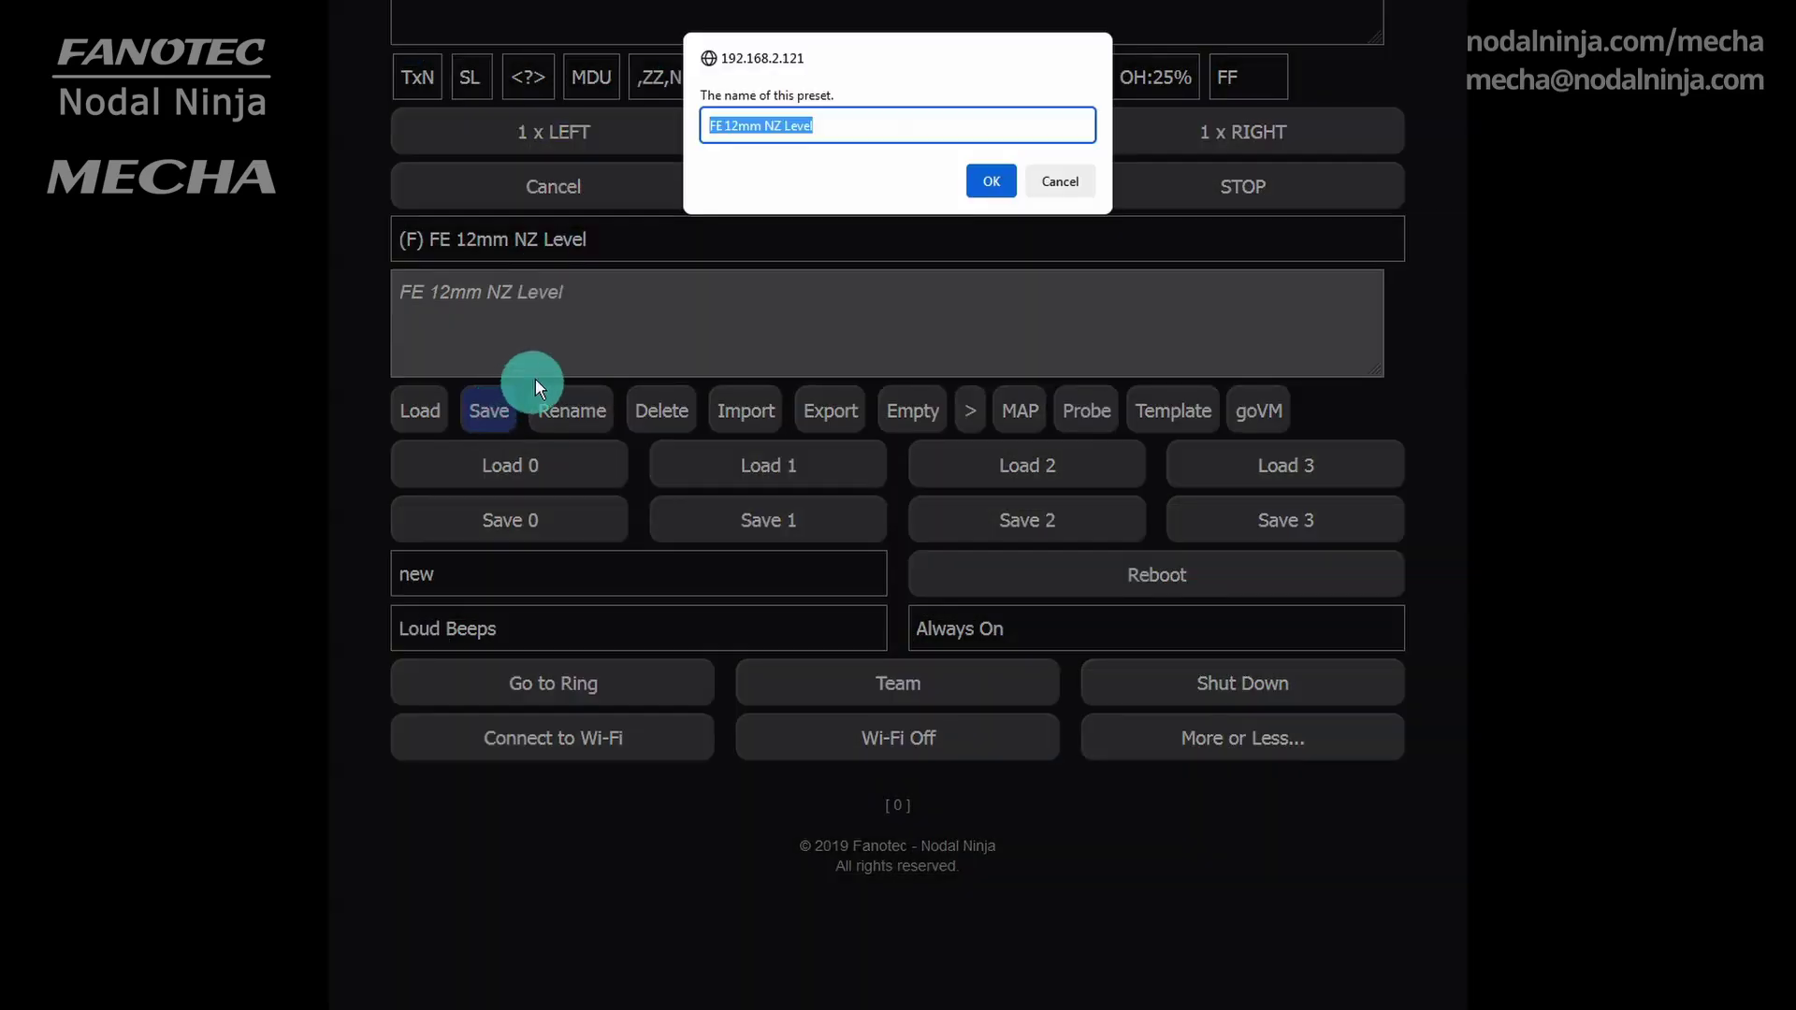
type("MDx2")
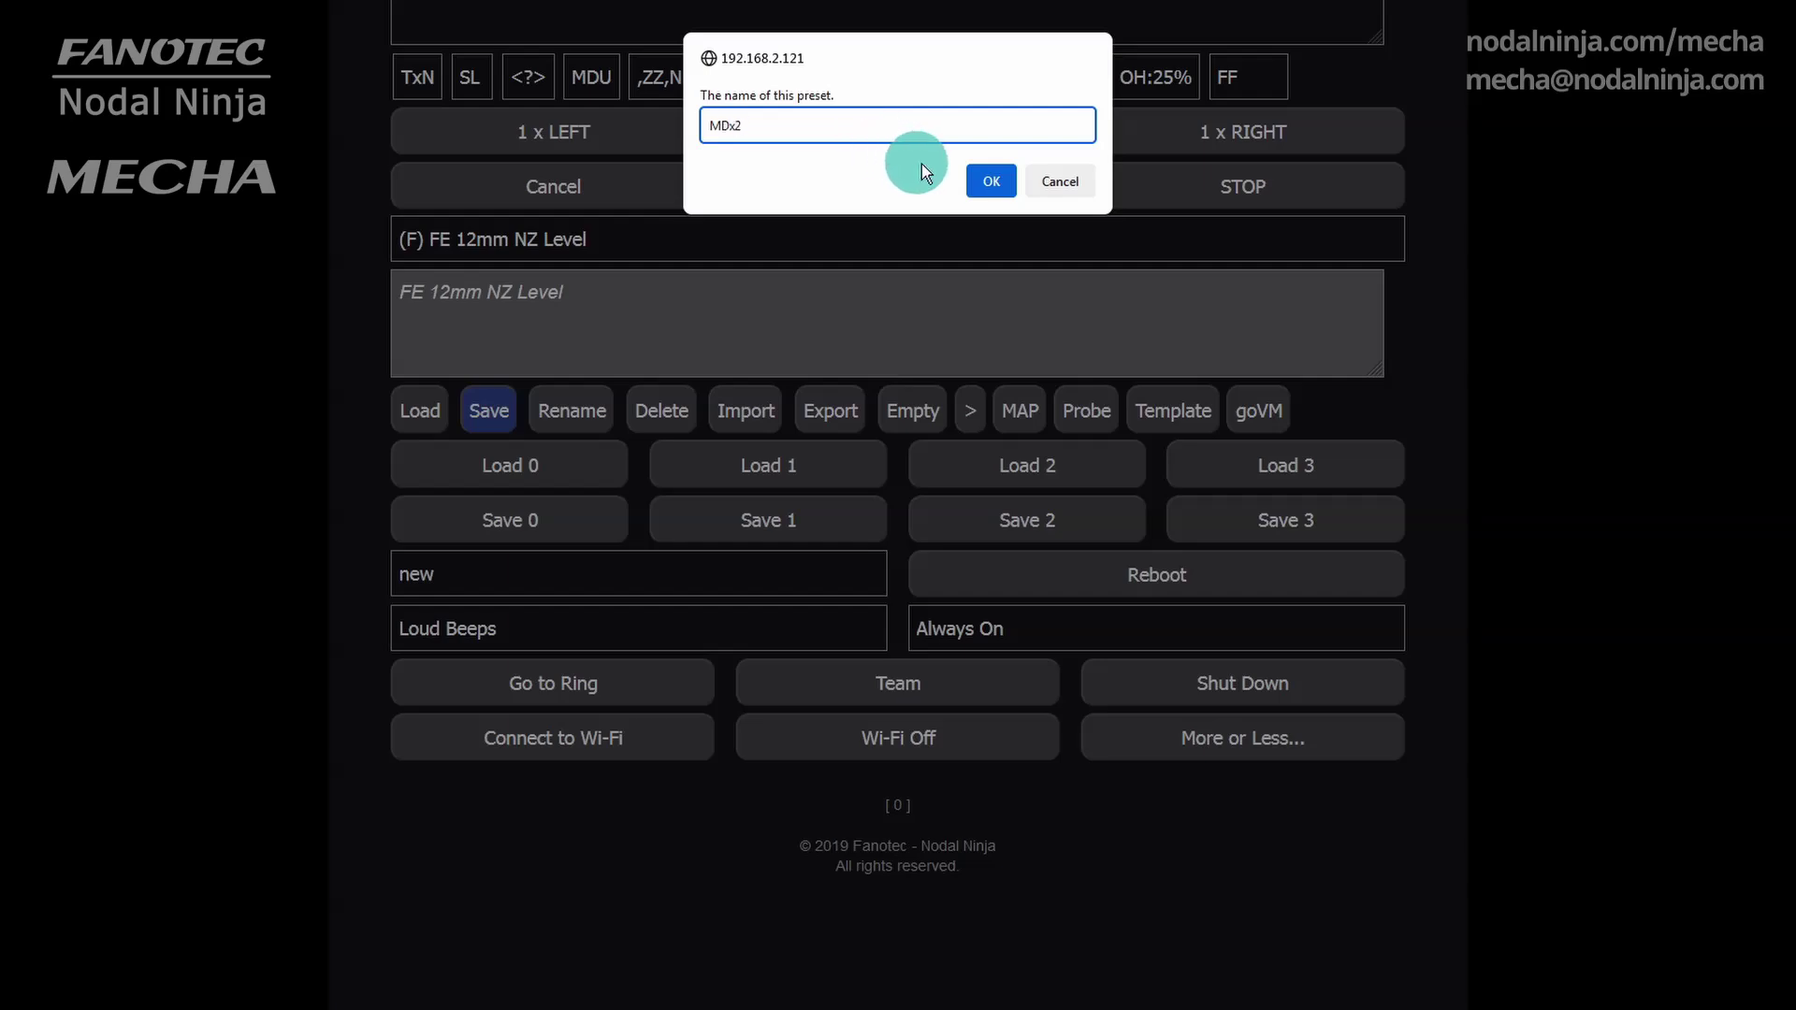
left_click(992, 186)
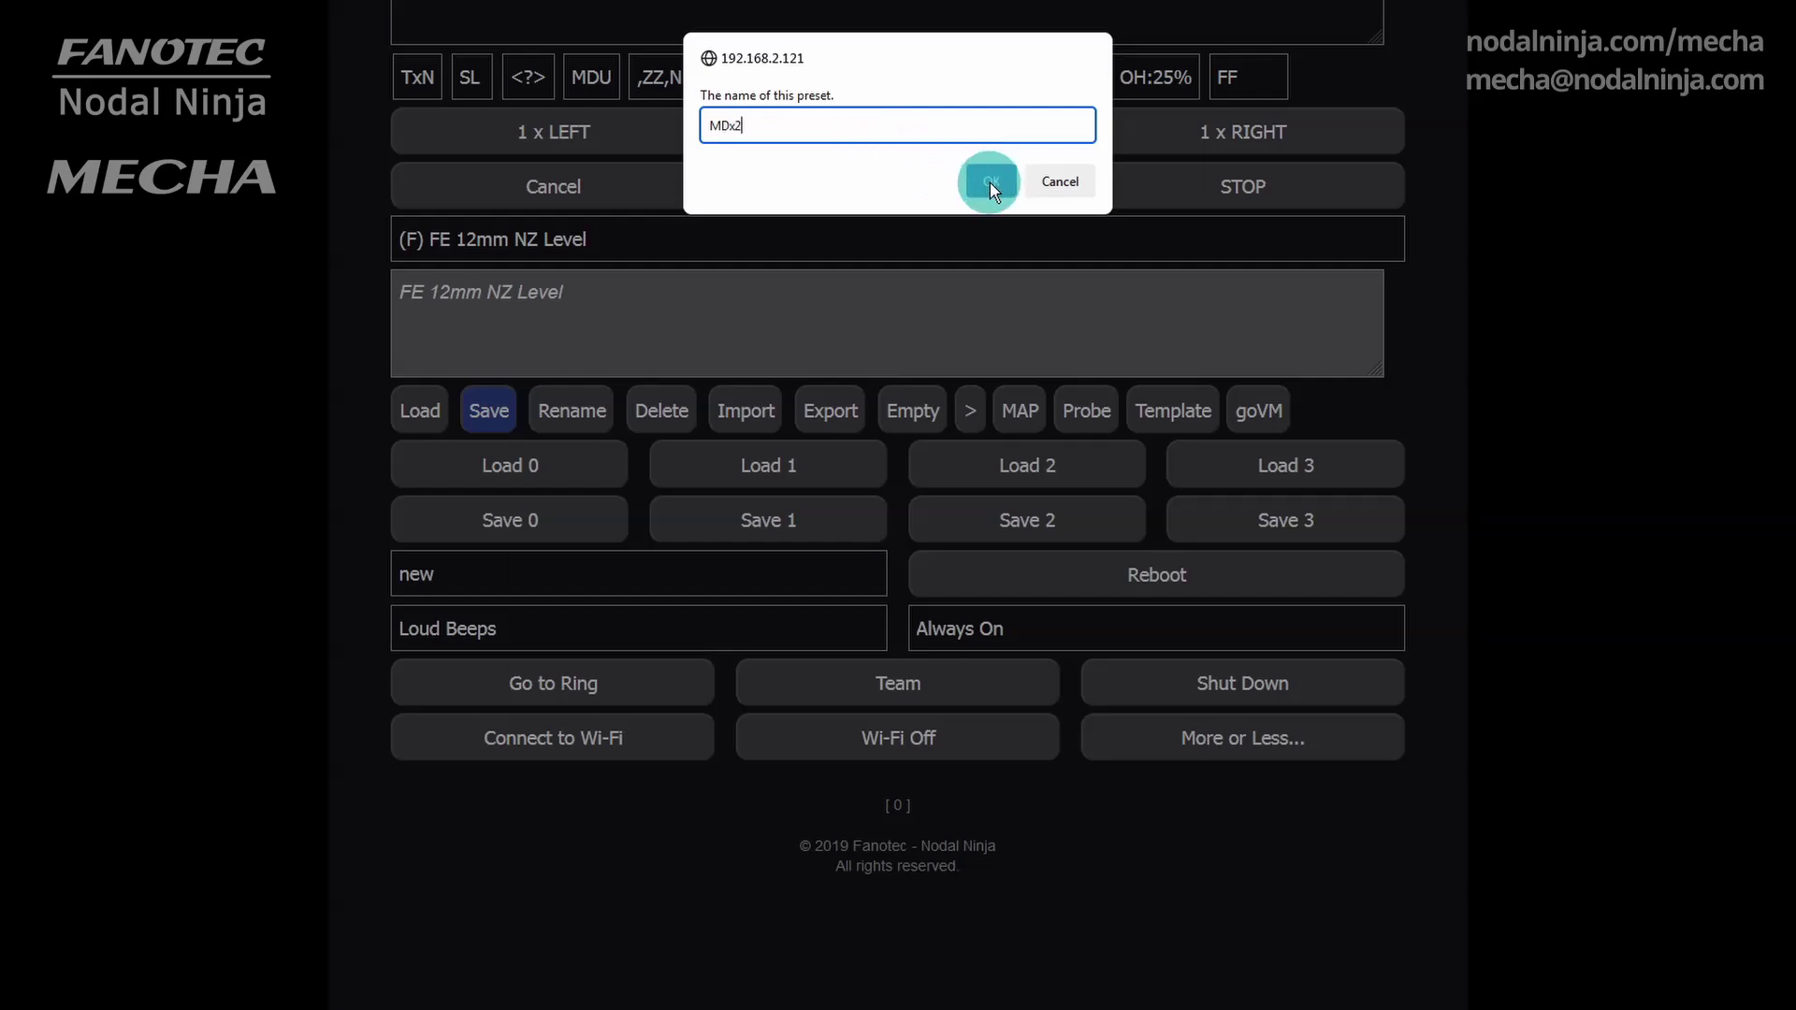
Start the MDx2 script shooting as a clockwise 360° panorama
scroll(994, 181, "up", 9)
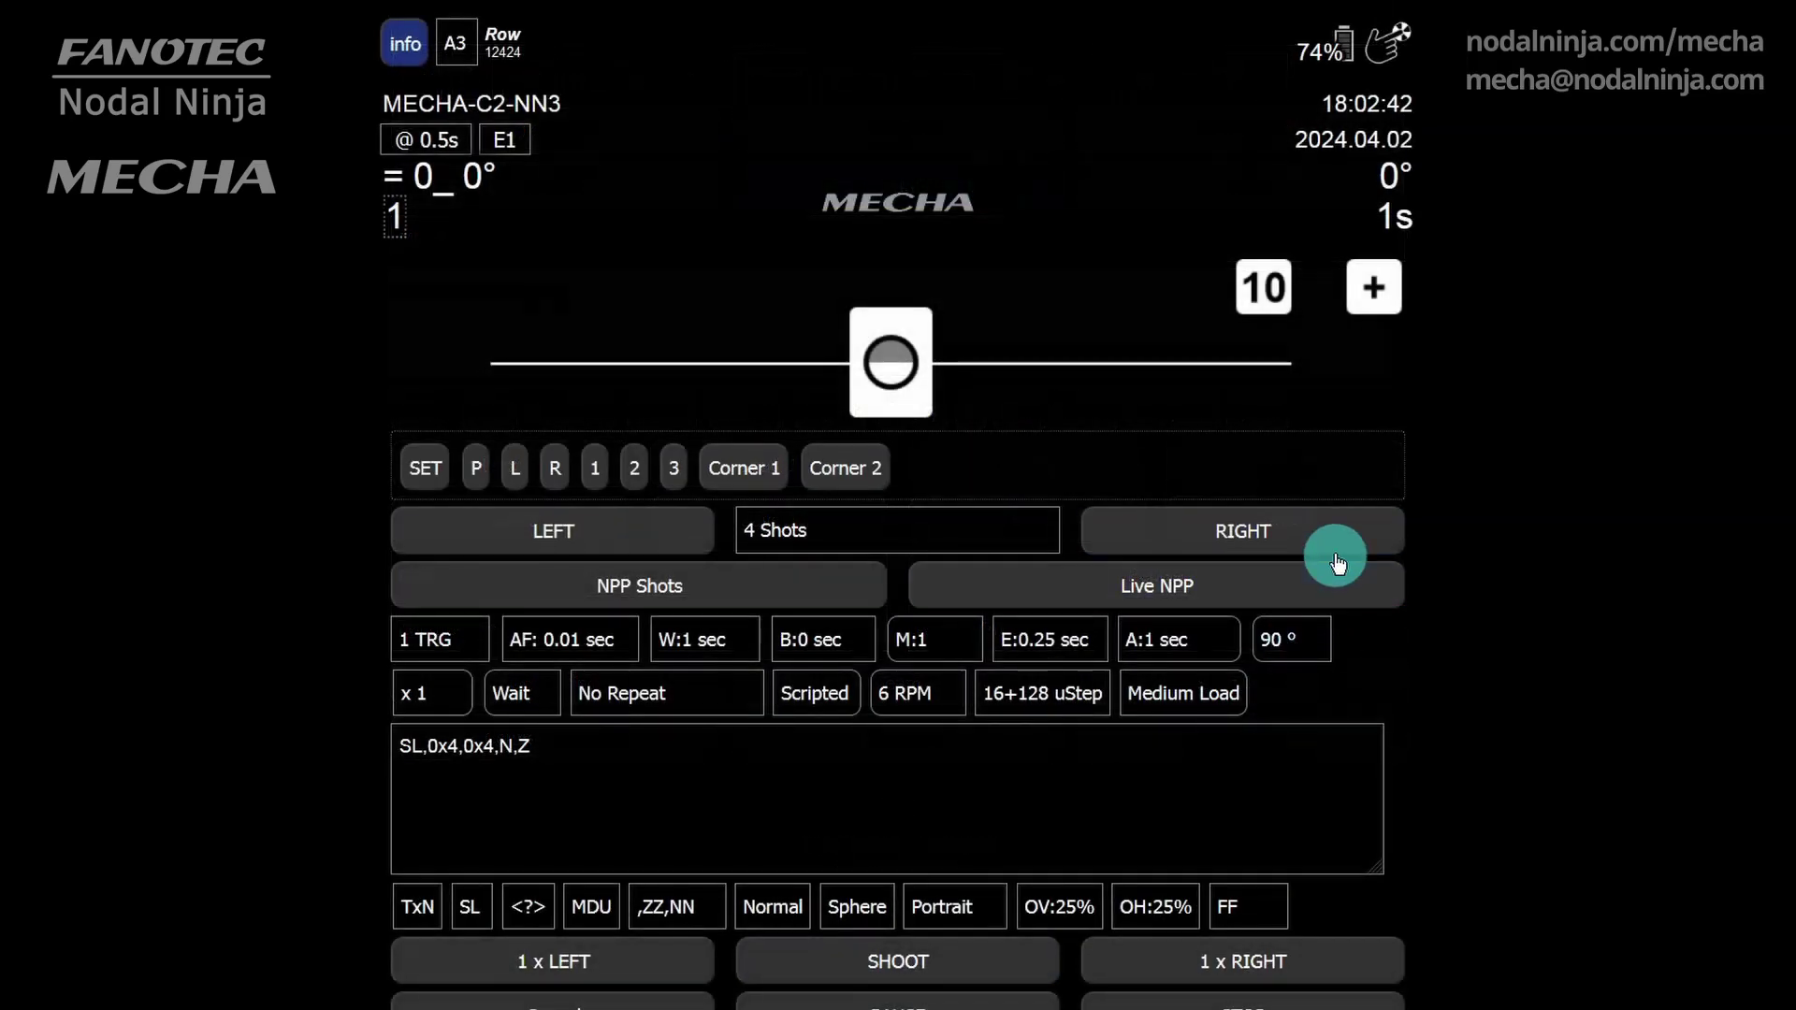
left_click(1328, 535)
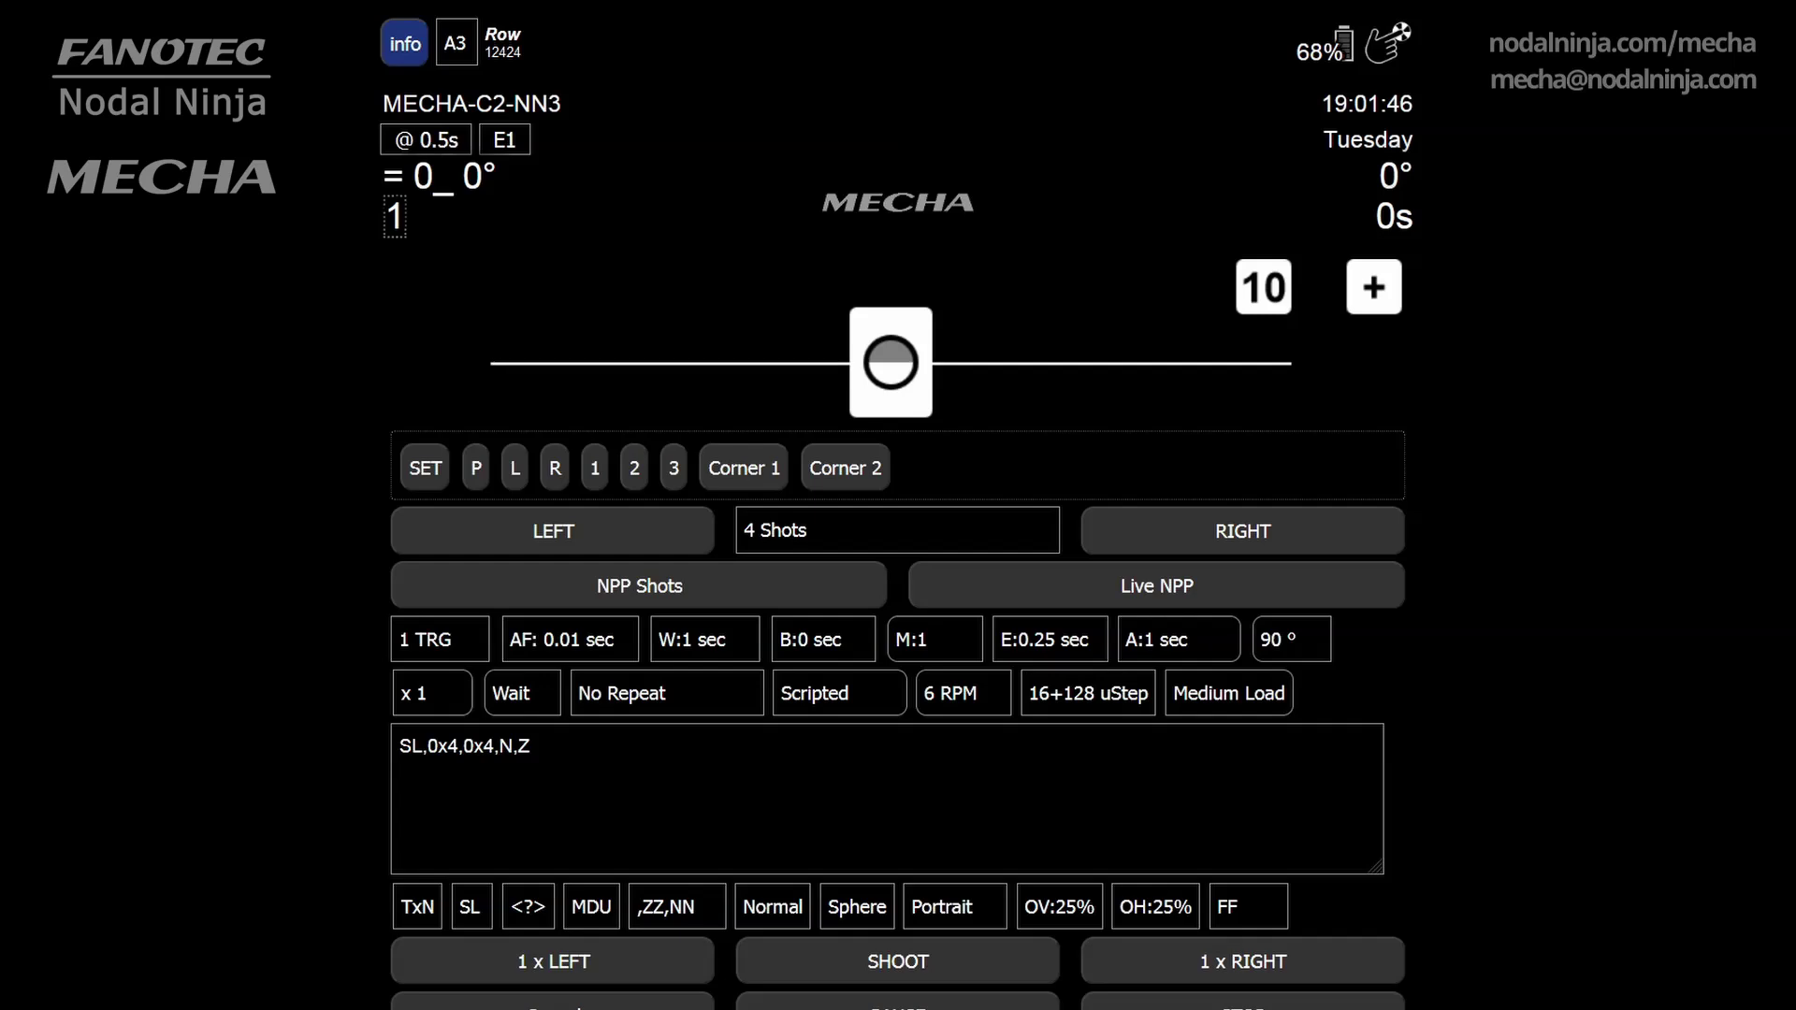
Reload the (F) FE 12mm NZ Level preset to restore script SL,0x4,N,Z
scroll(1074, 361, "down", 8)
left_click(1074, 361)
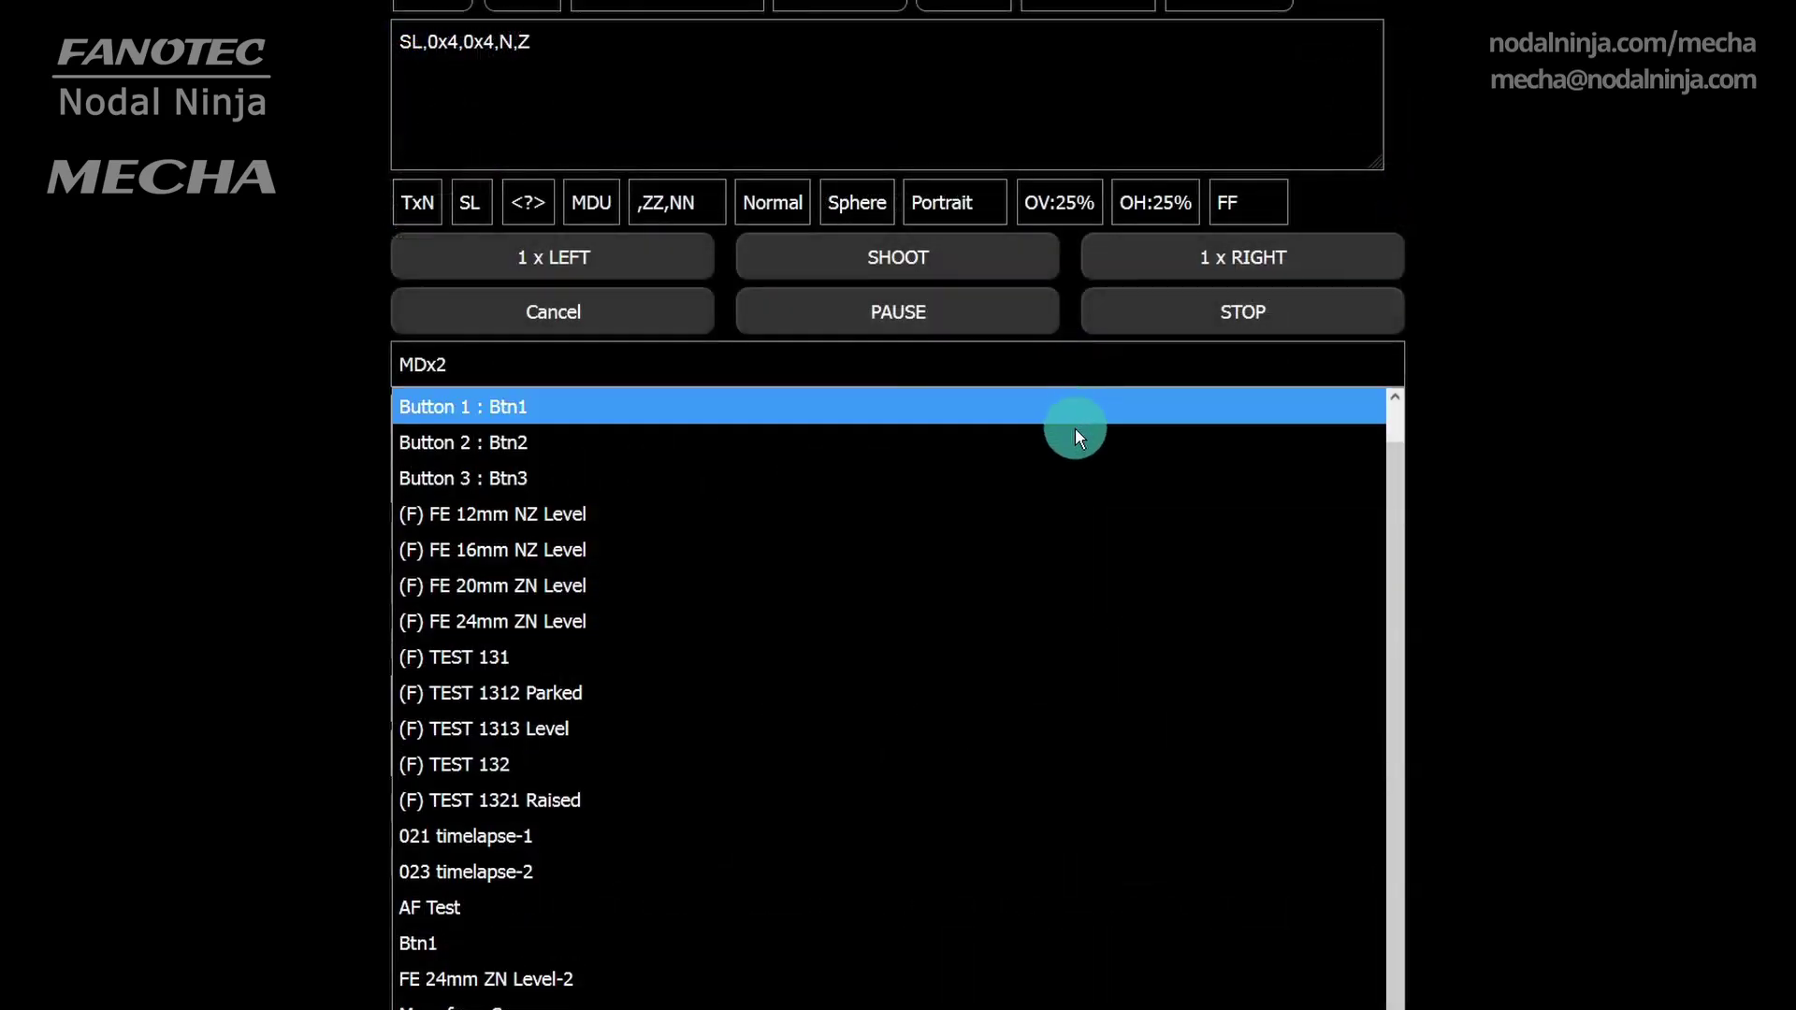
left_click(1064, 513)
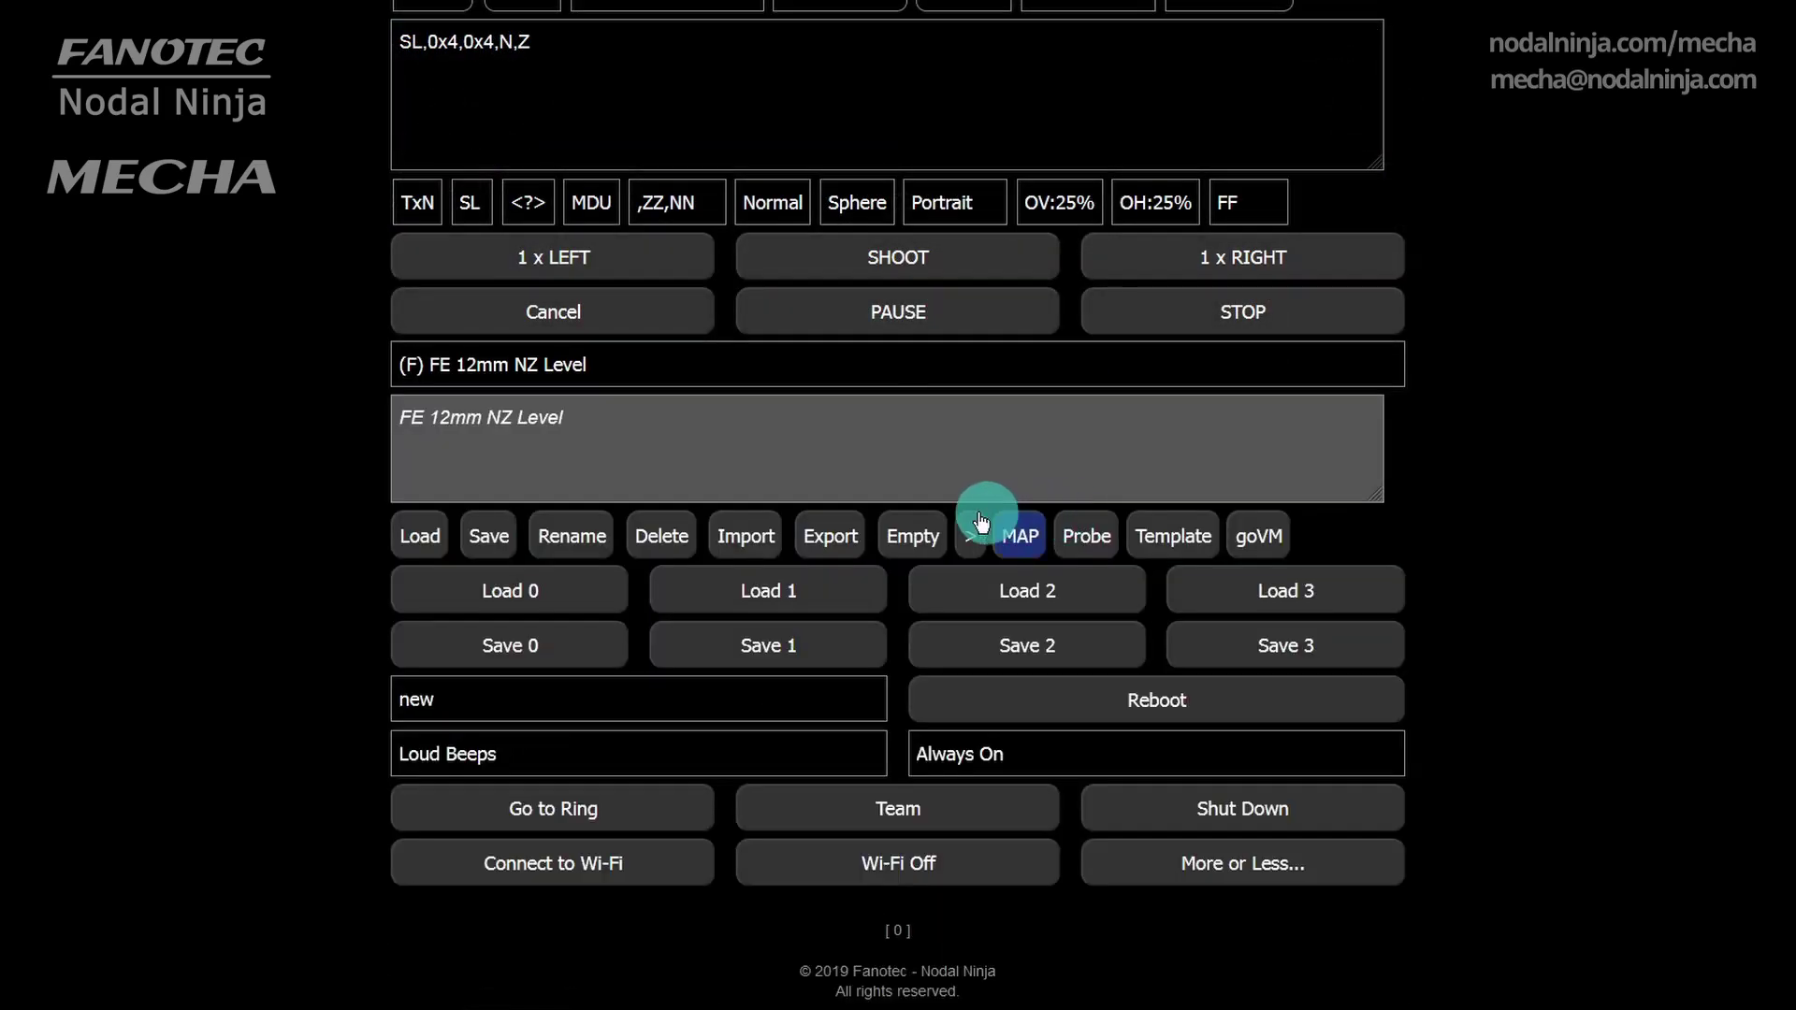
left_click(420, 539)
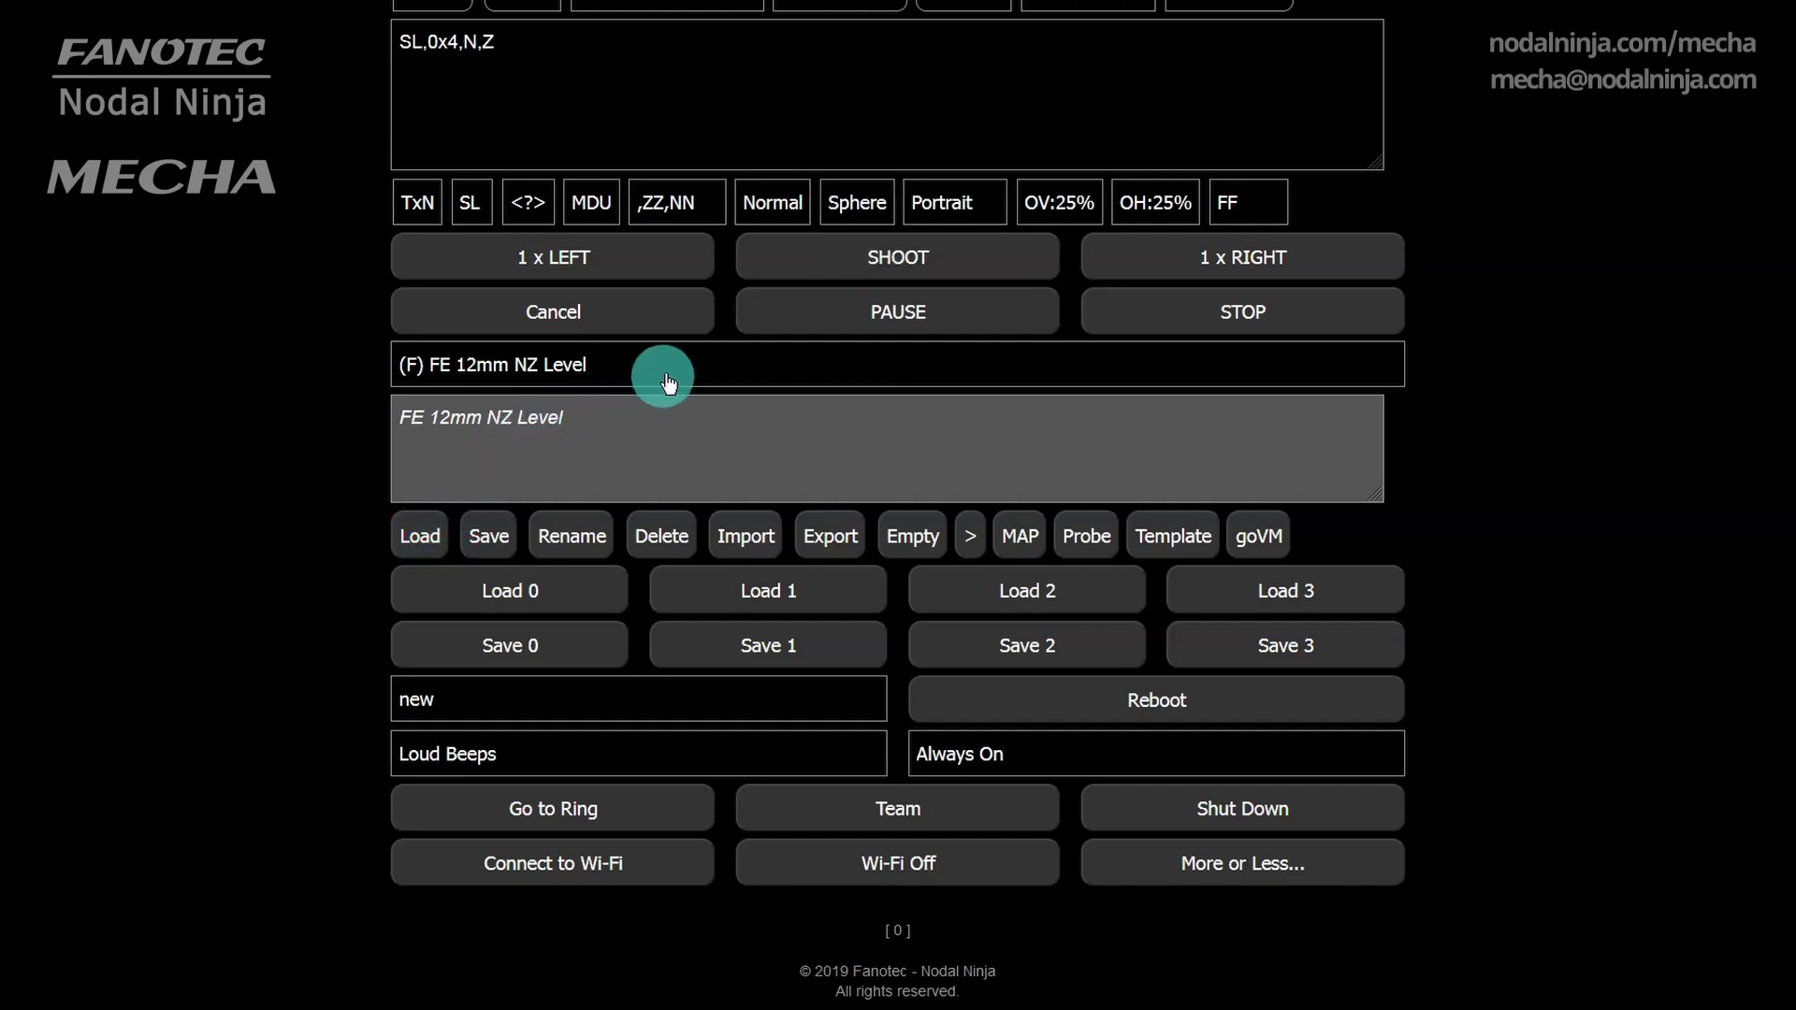
Pause the running preset, expand the shot grid, and take an extra shot at the next position
left_click(1007, 321)
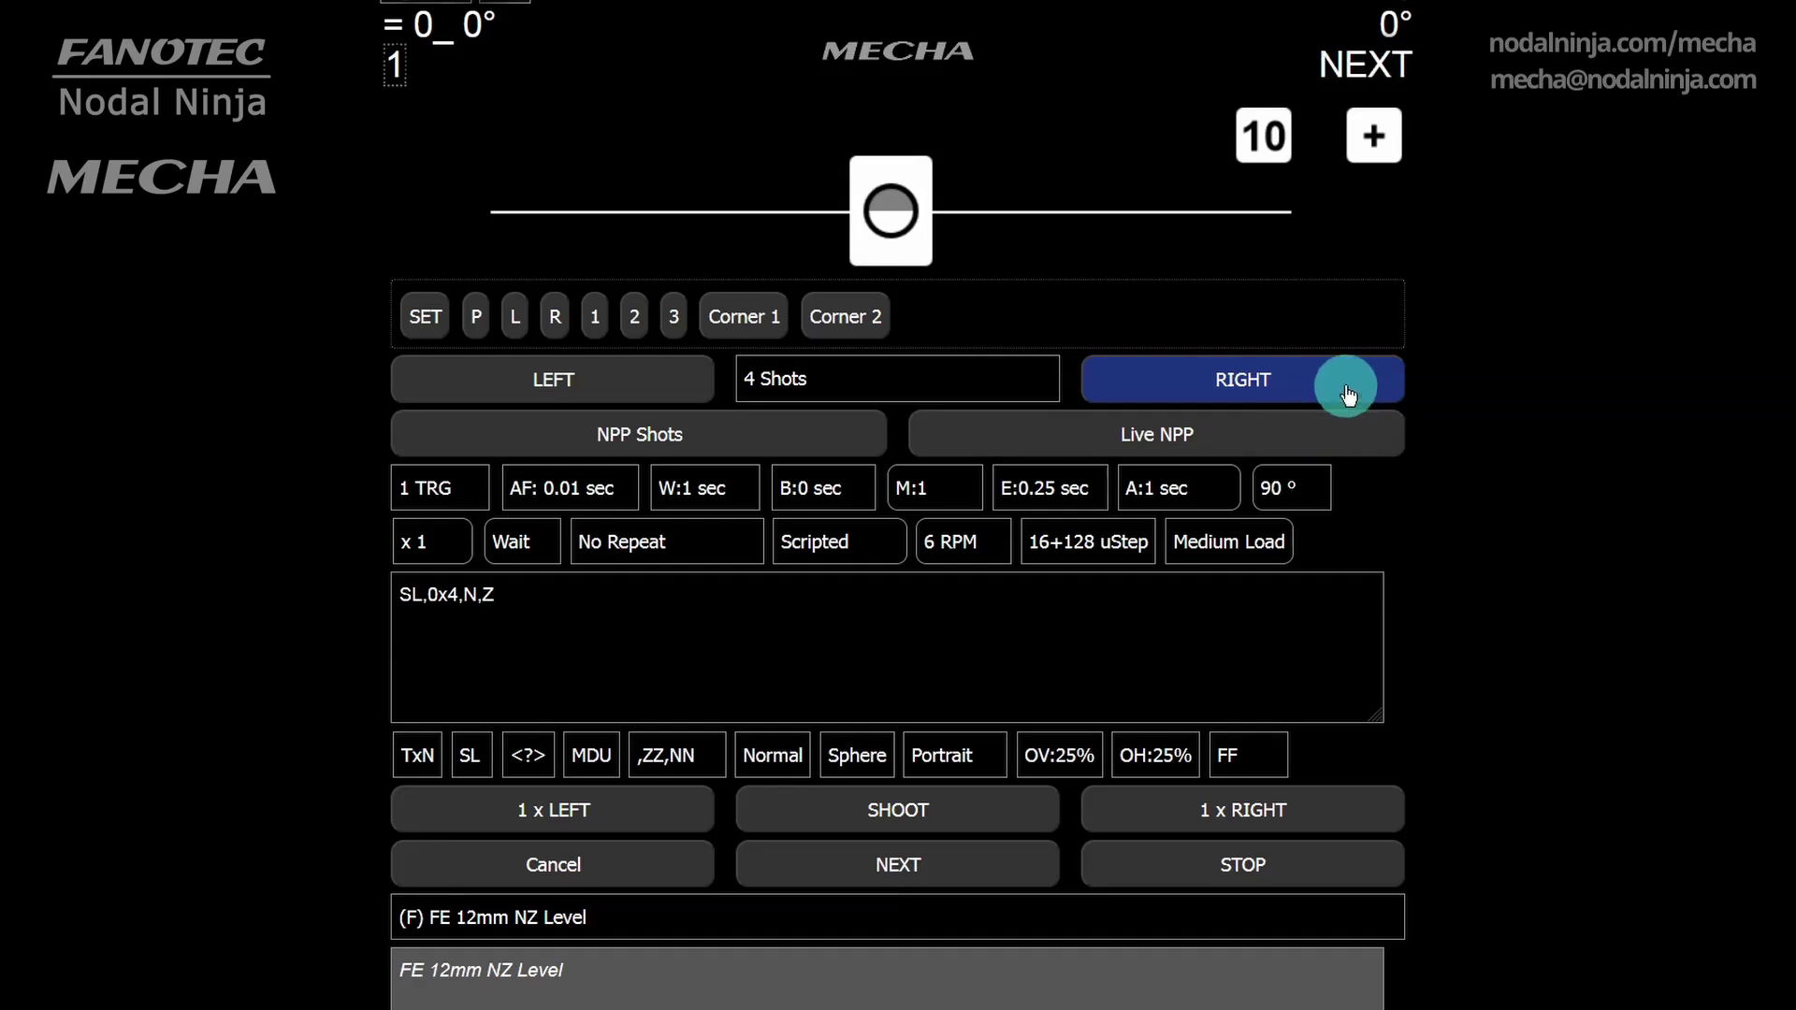
left_click(1375, 140)
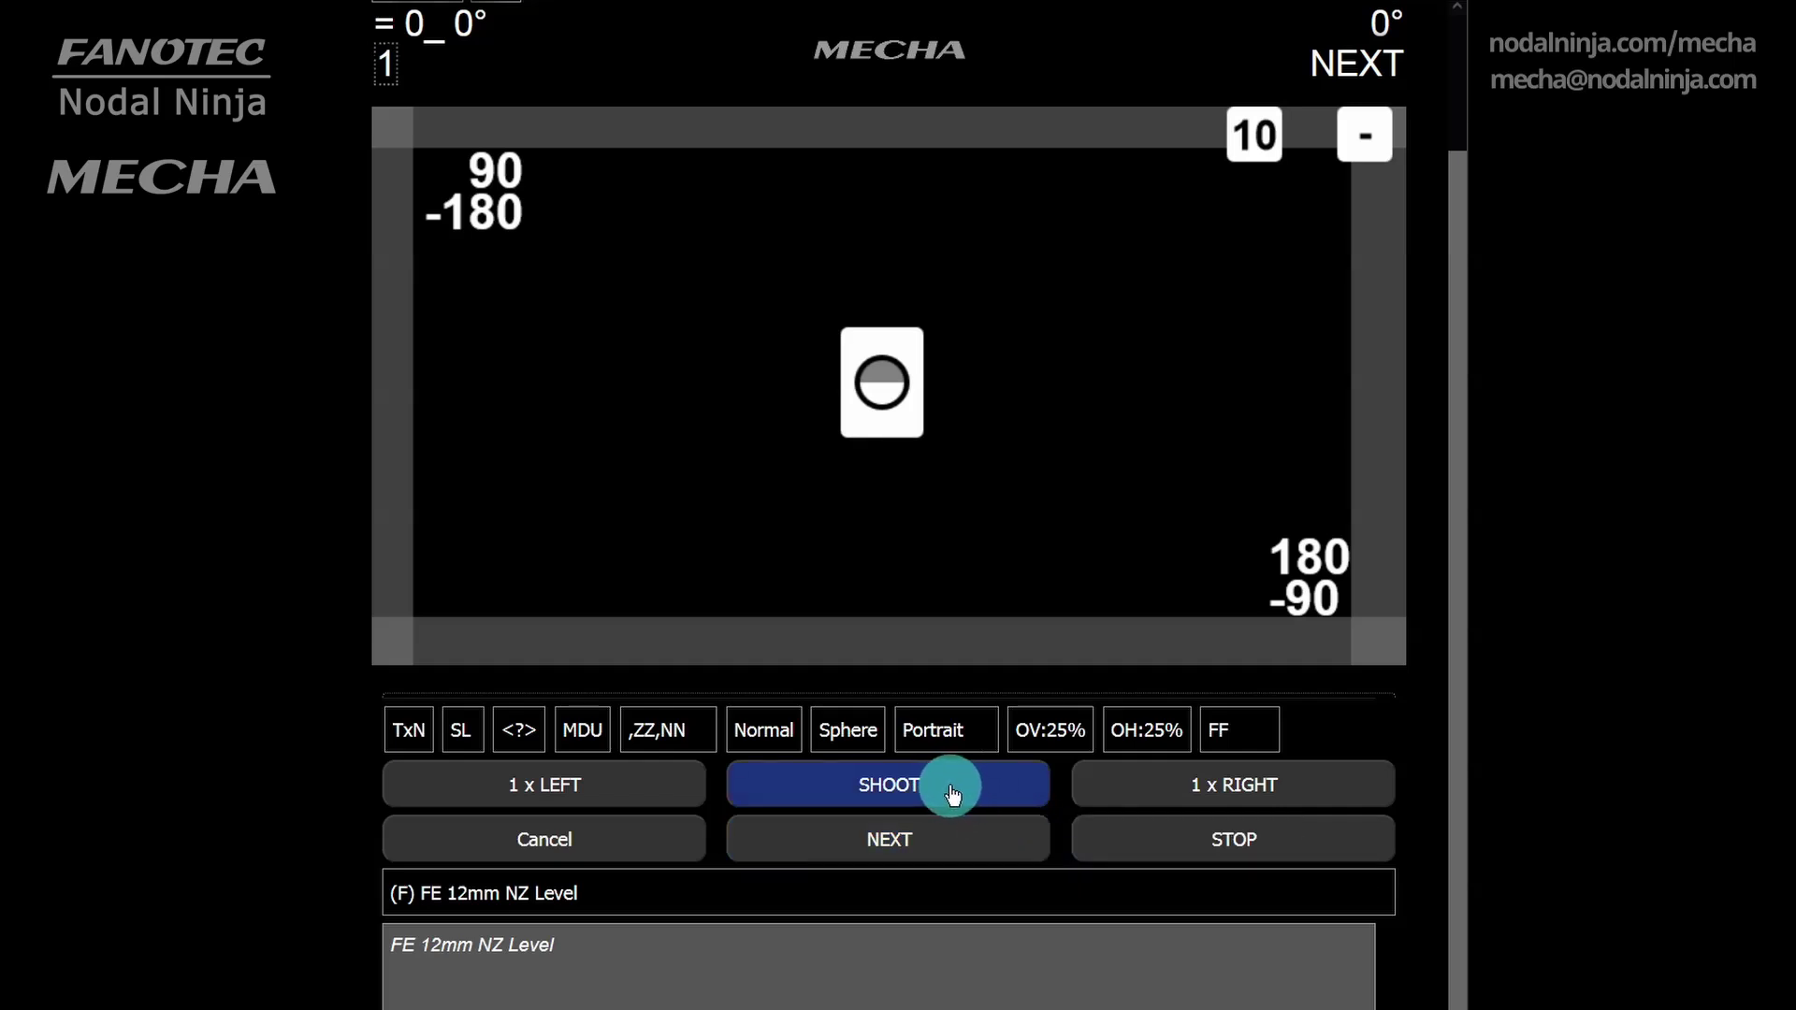
left_click(973, 849)
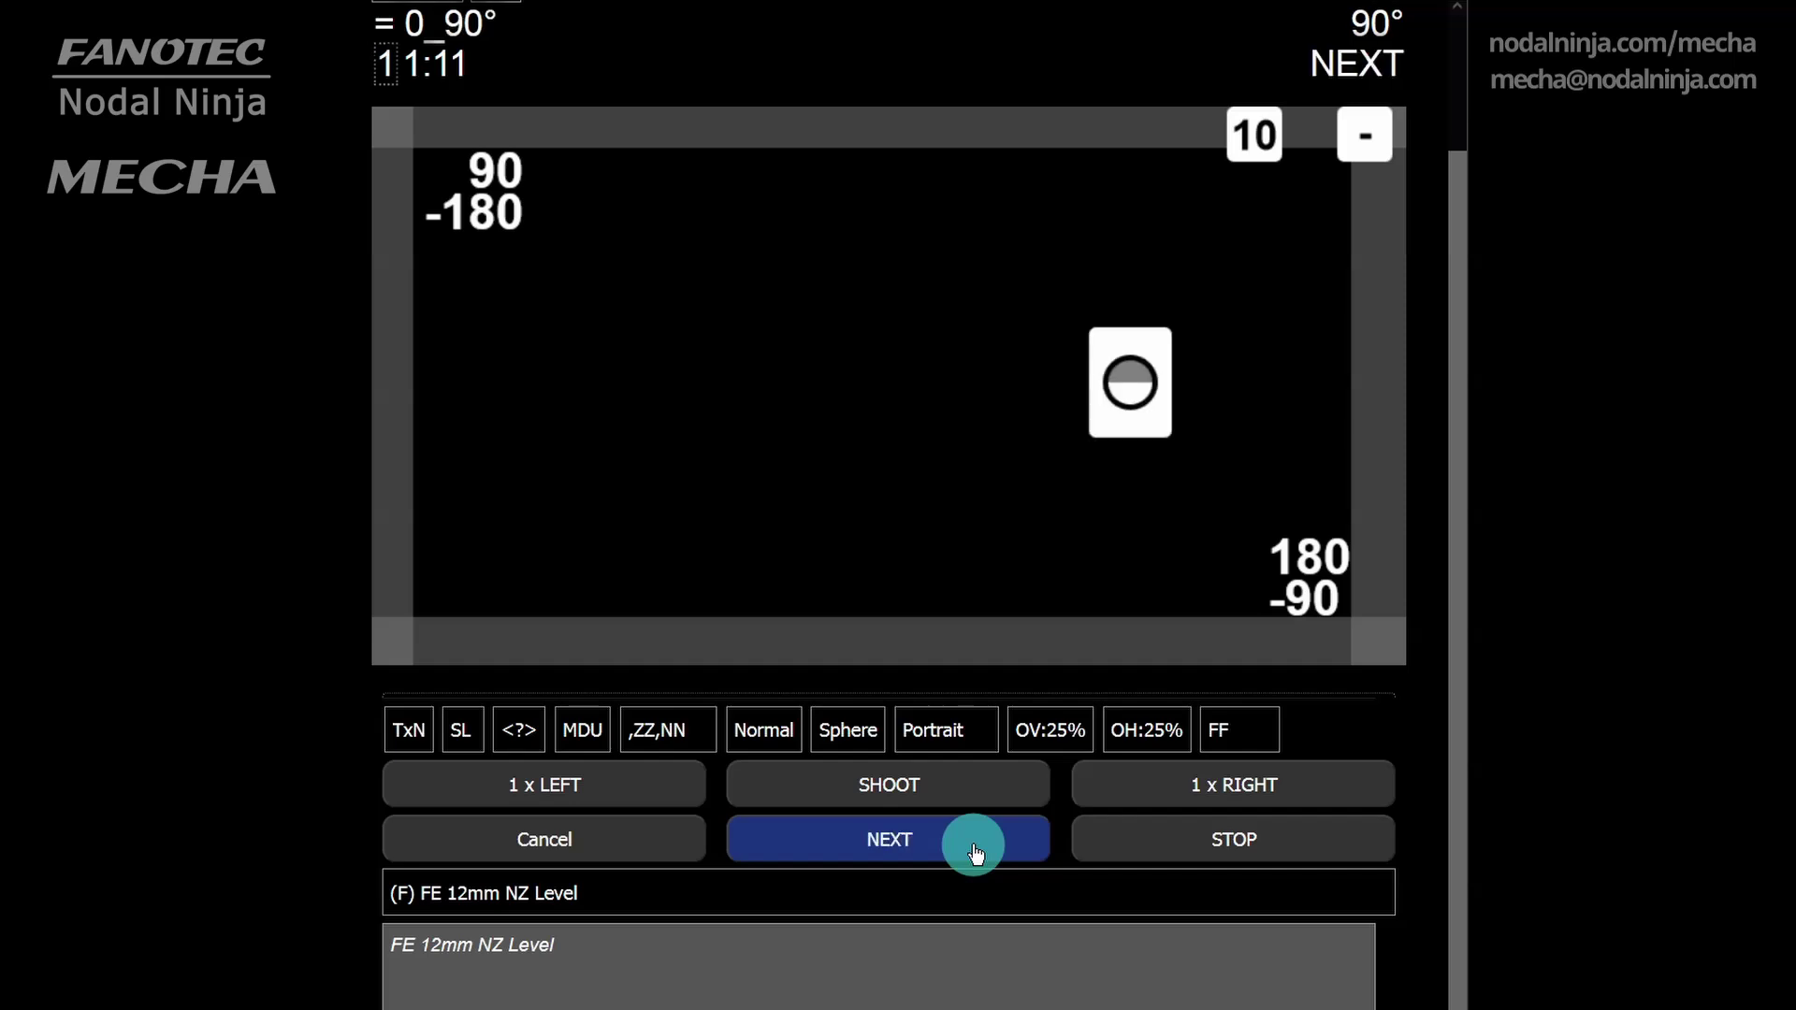
left_click(991, 789)
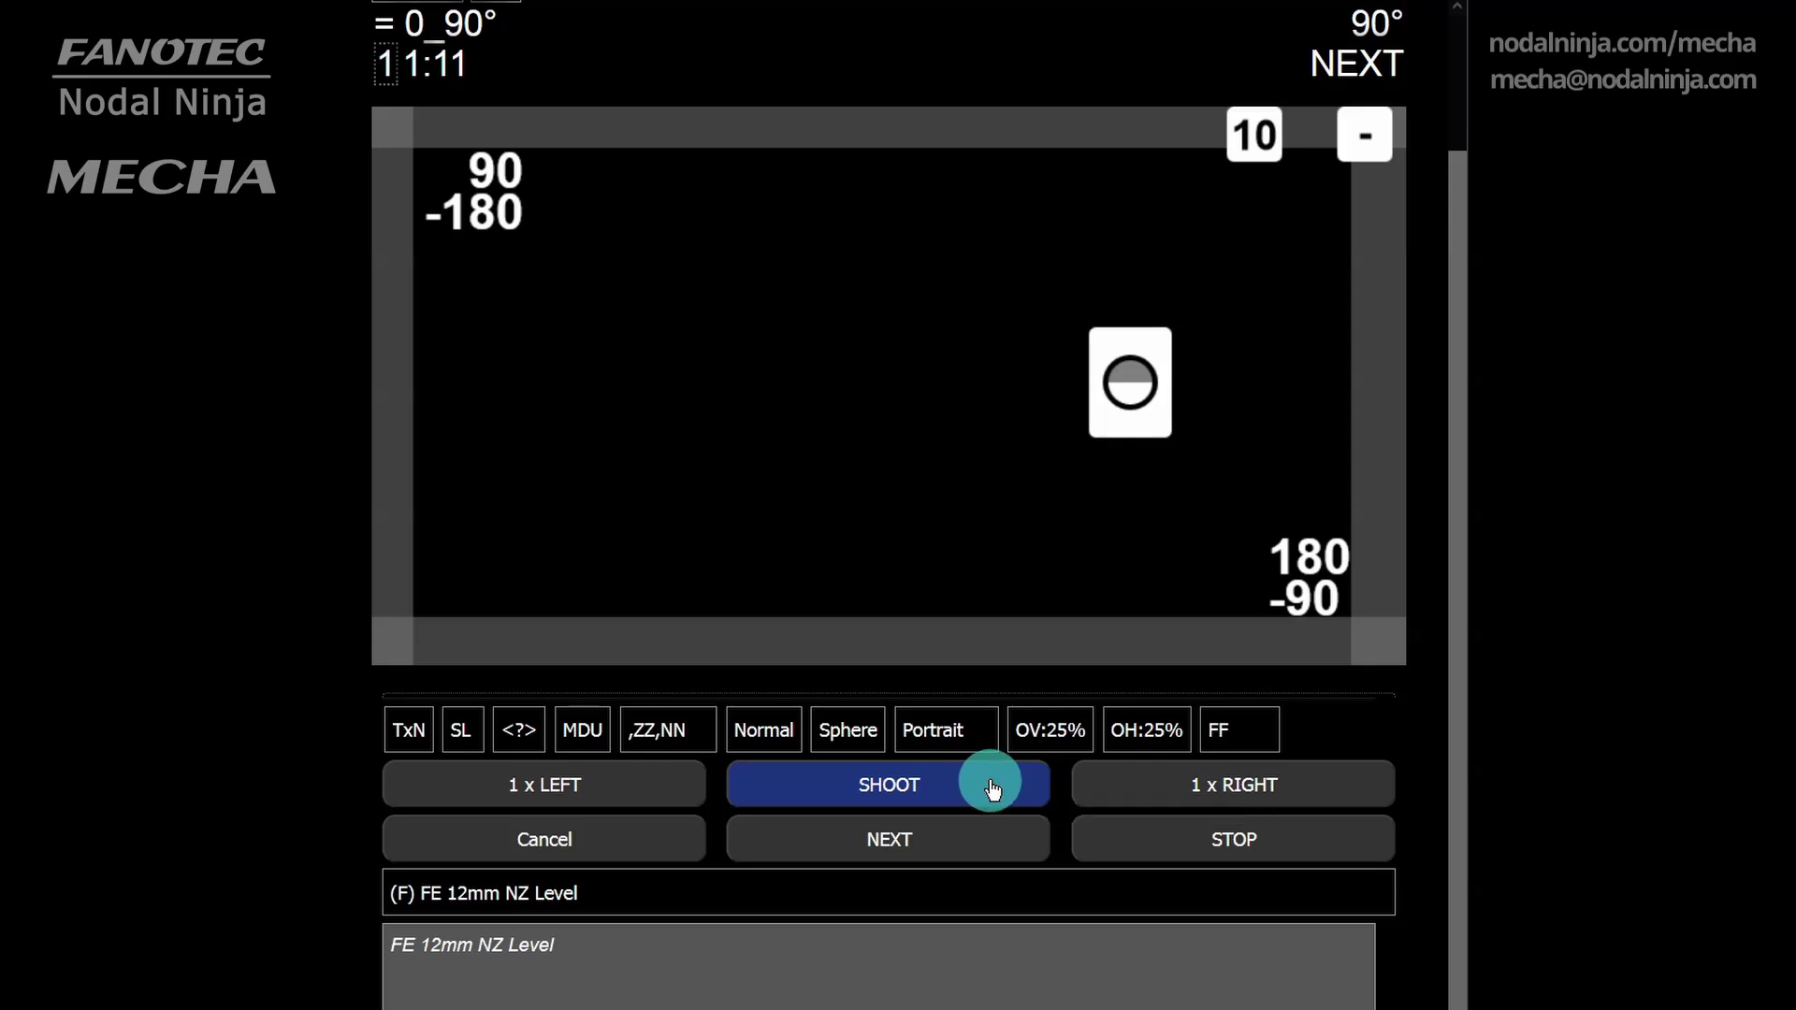
left_click(997, 844)
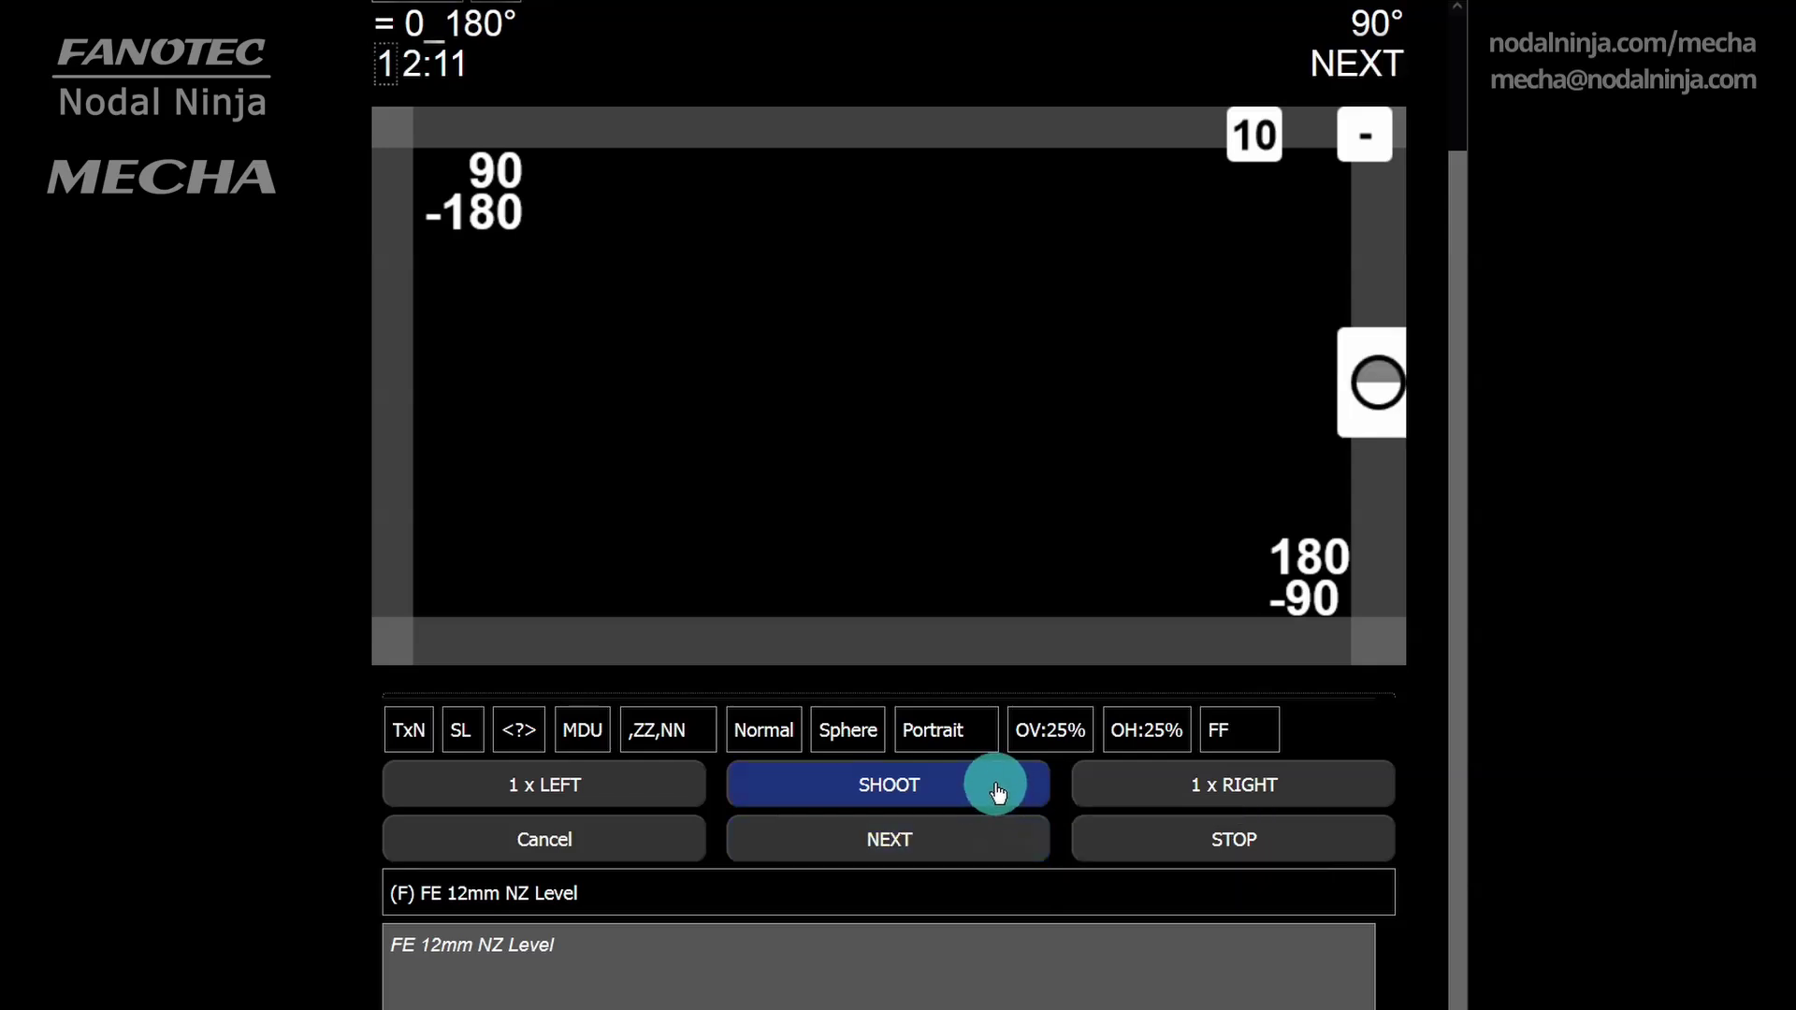
Take extra shots at the remaining positions, including the -90° nadir, until back at 0_0°
left_click(998, 789)
left_click(997, 788)
left_click(999, 848)
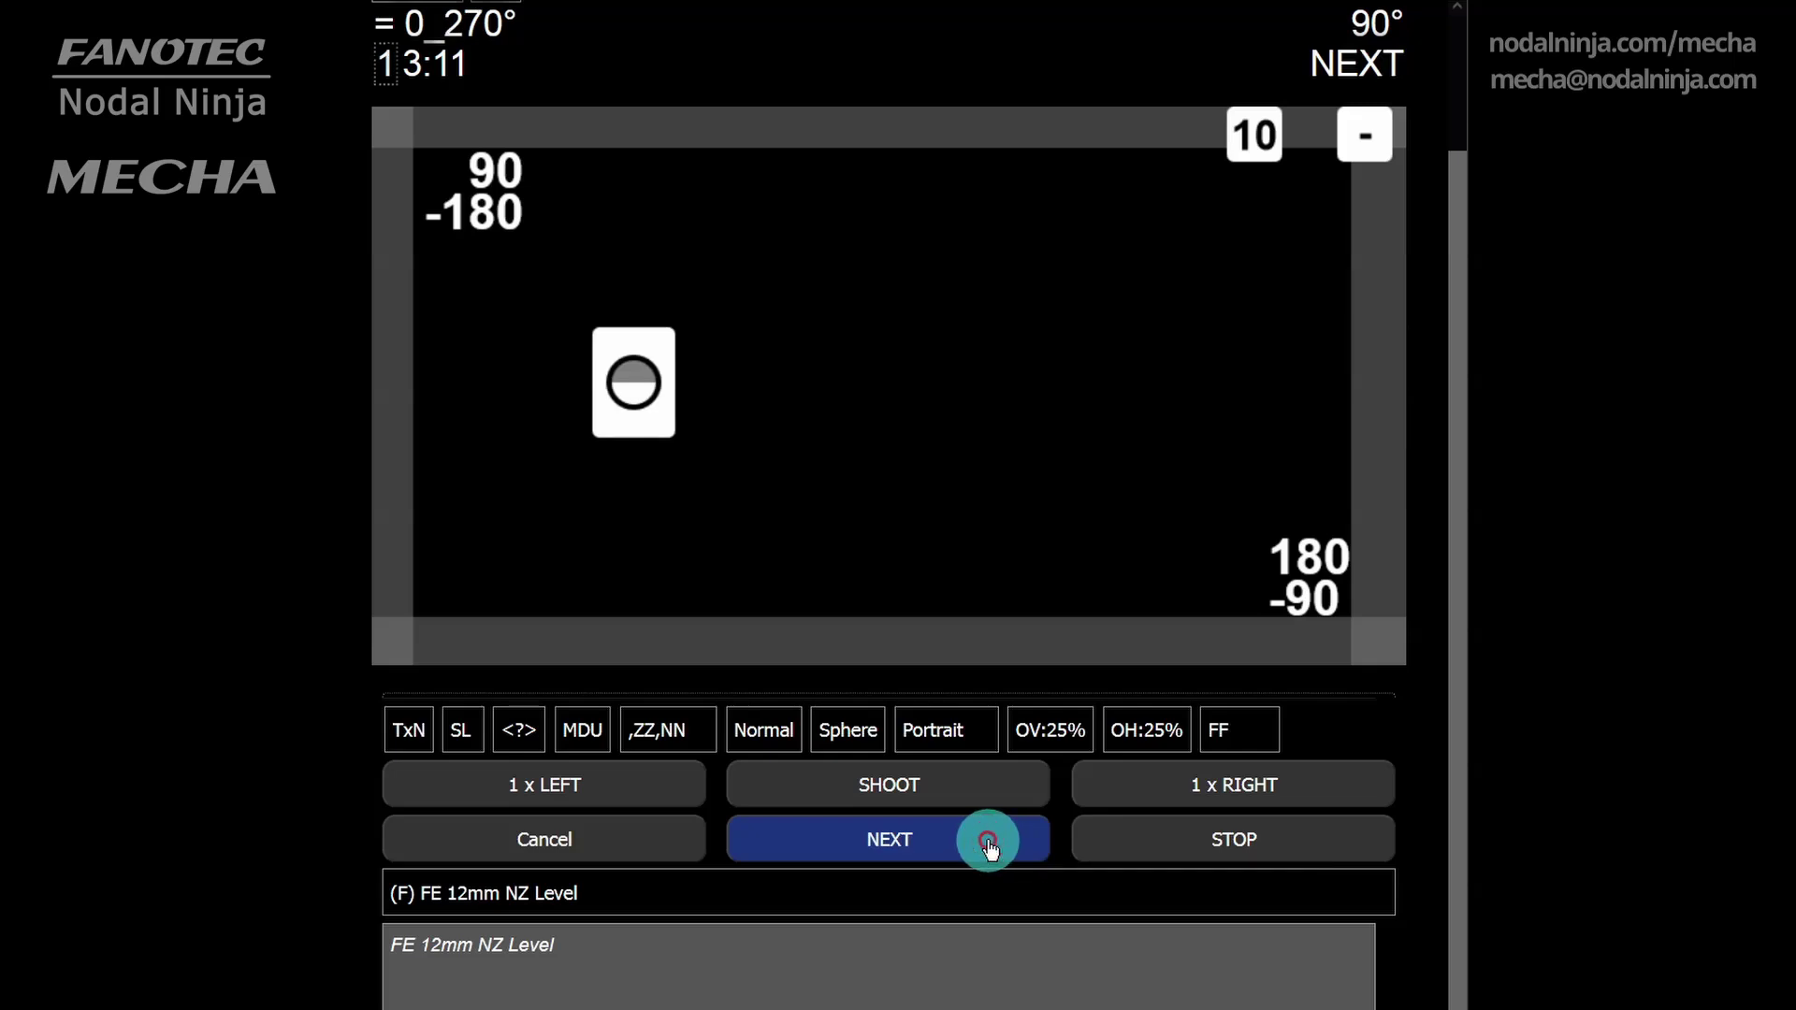
left_click(990, 847)
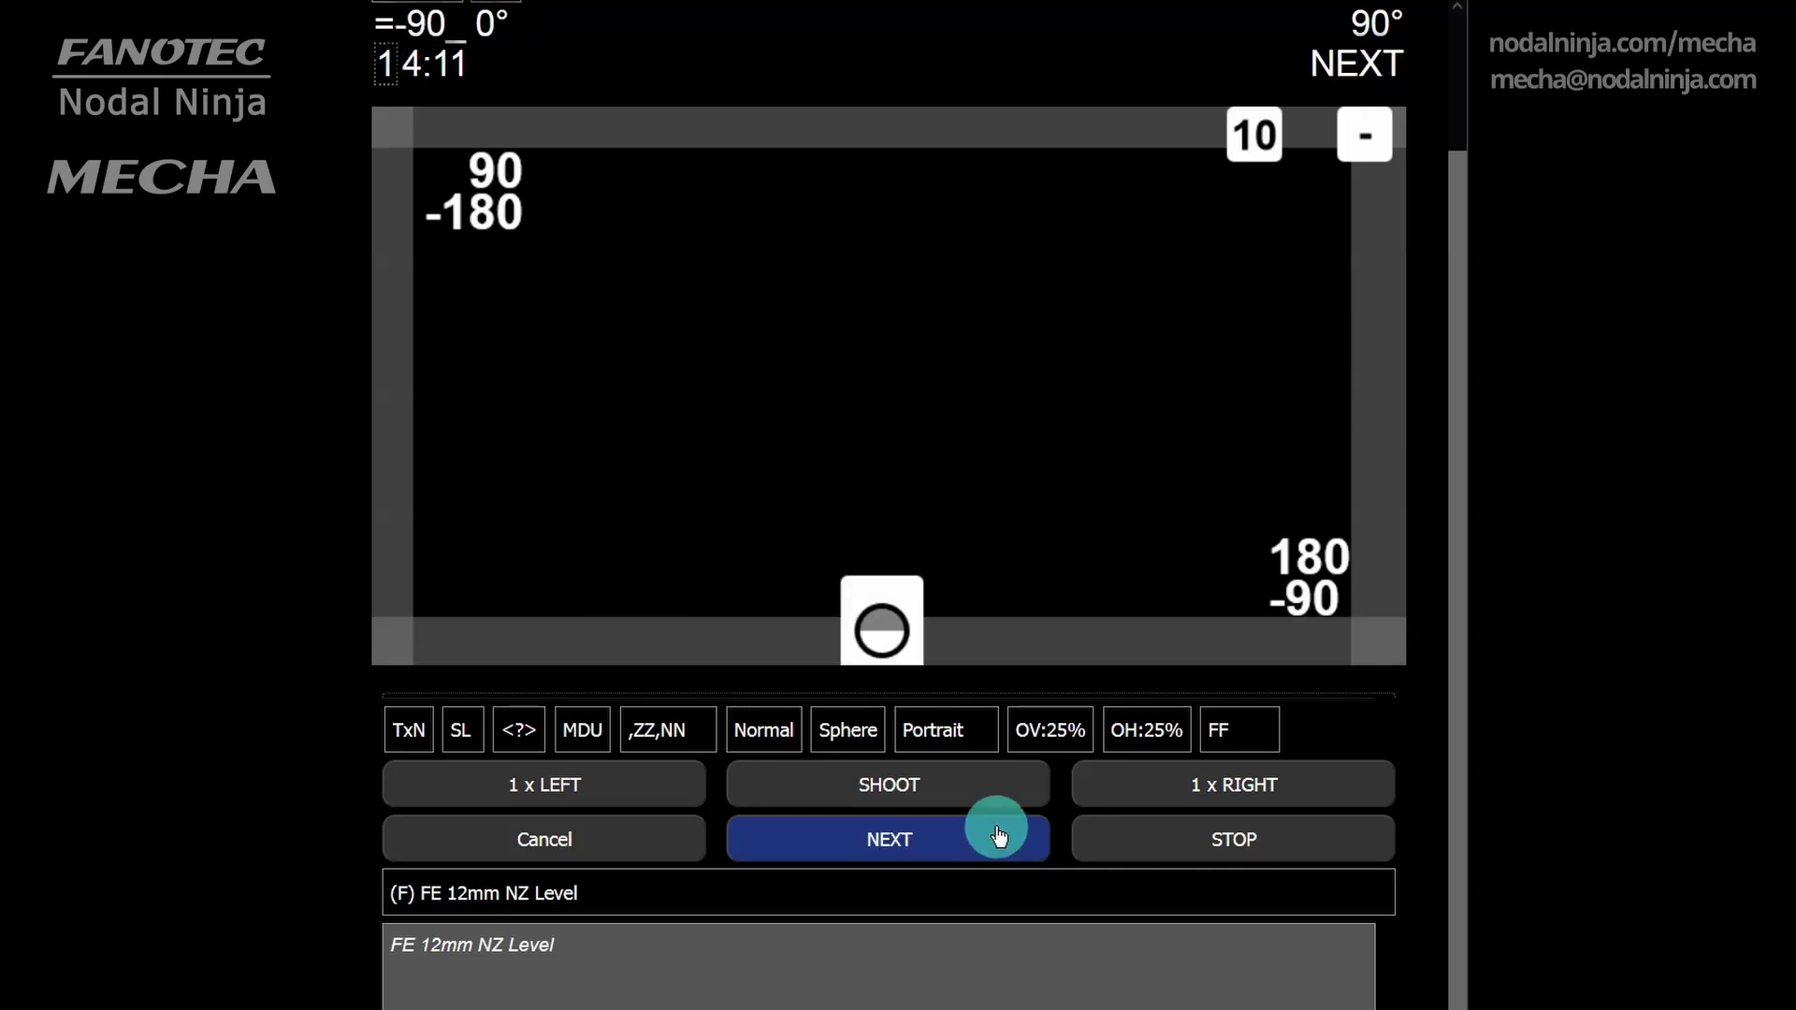
left_click(1016, 793)
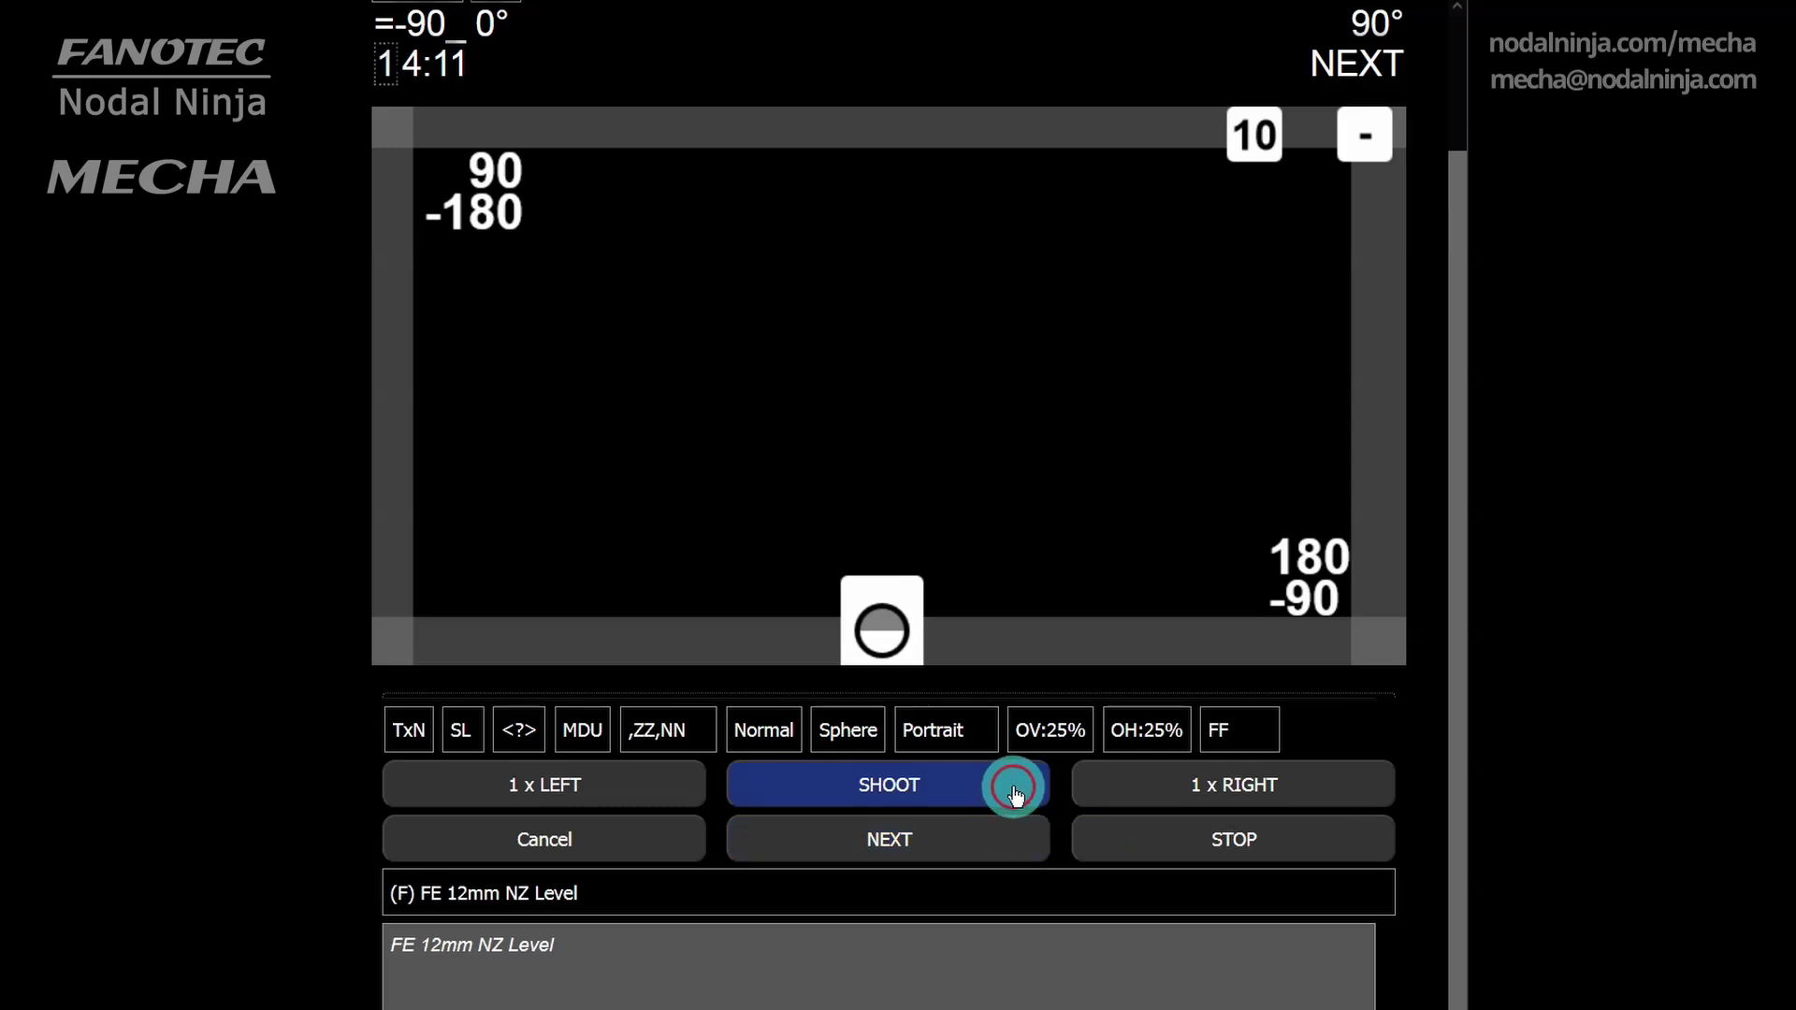
left_click(1013, 856)
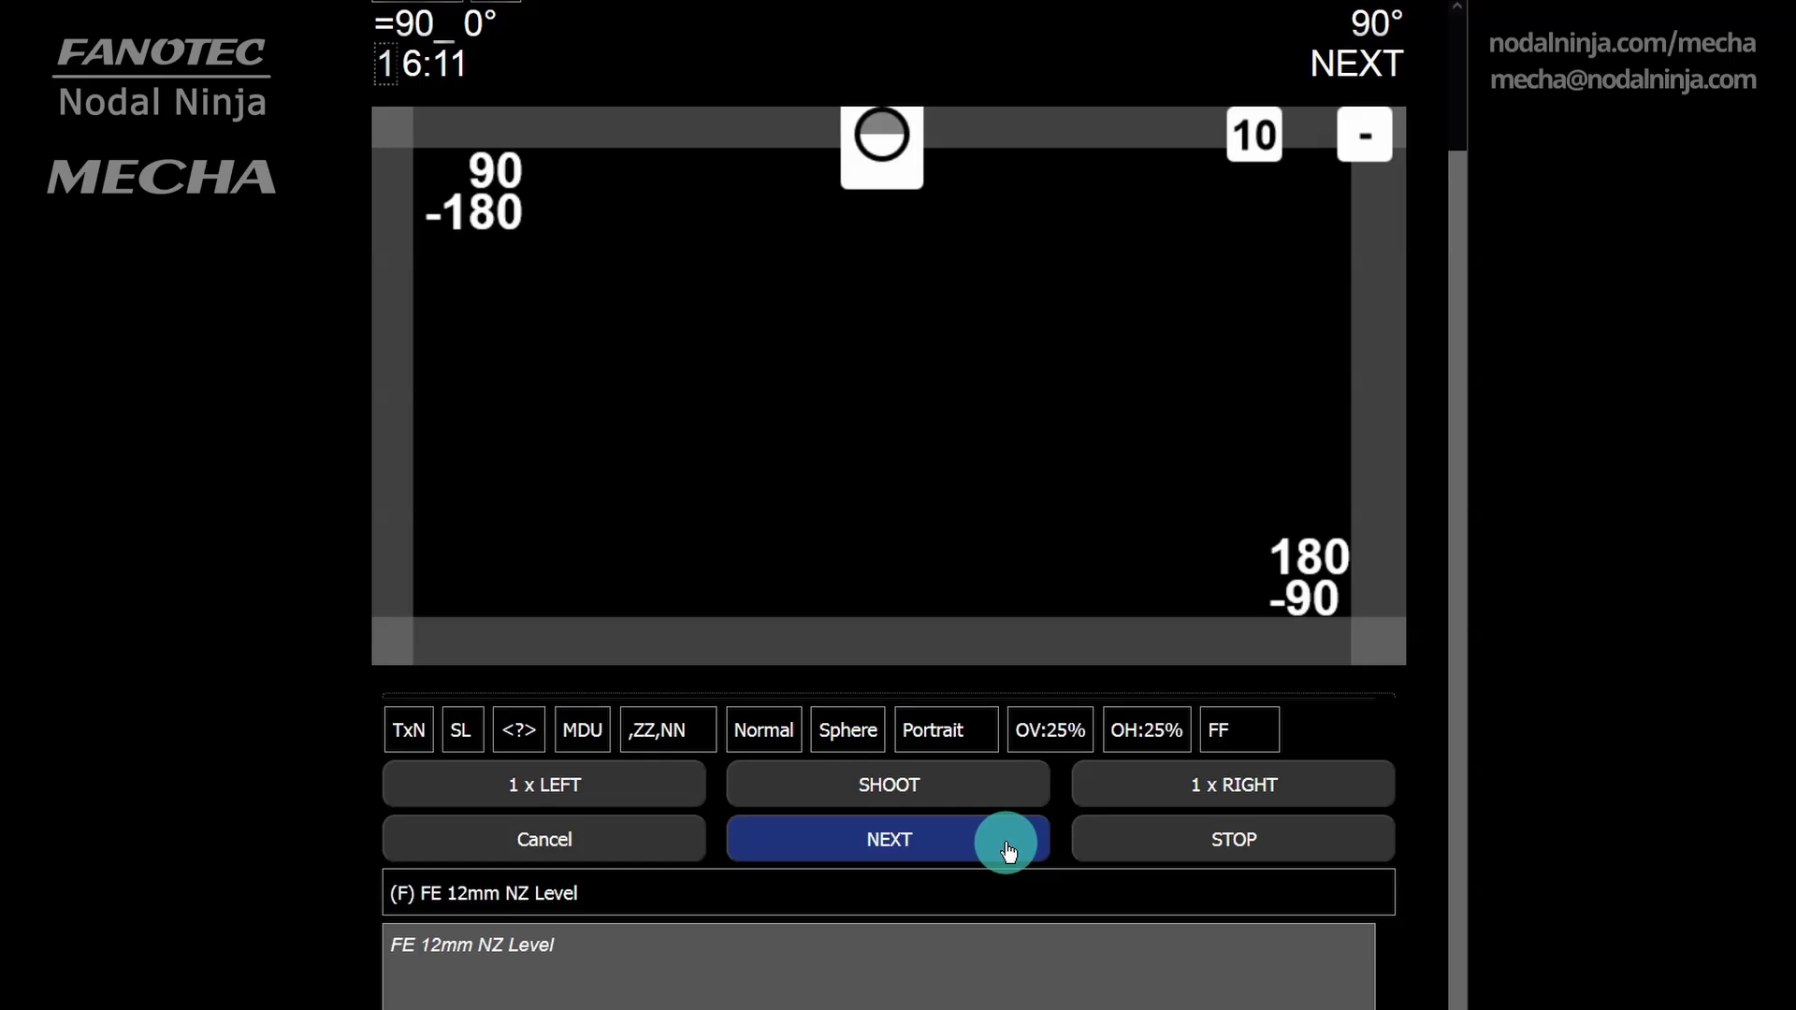
left_click(1007, 849)
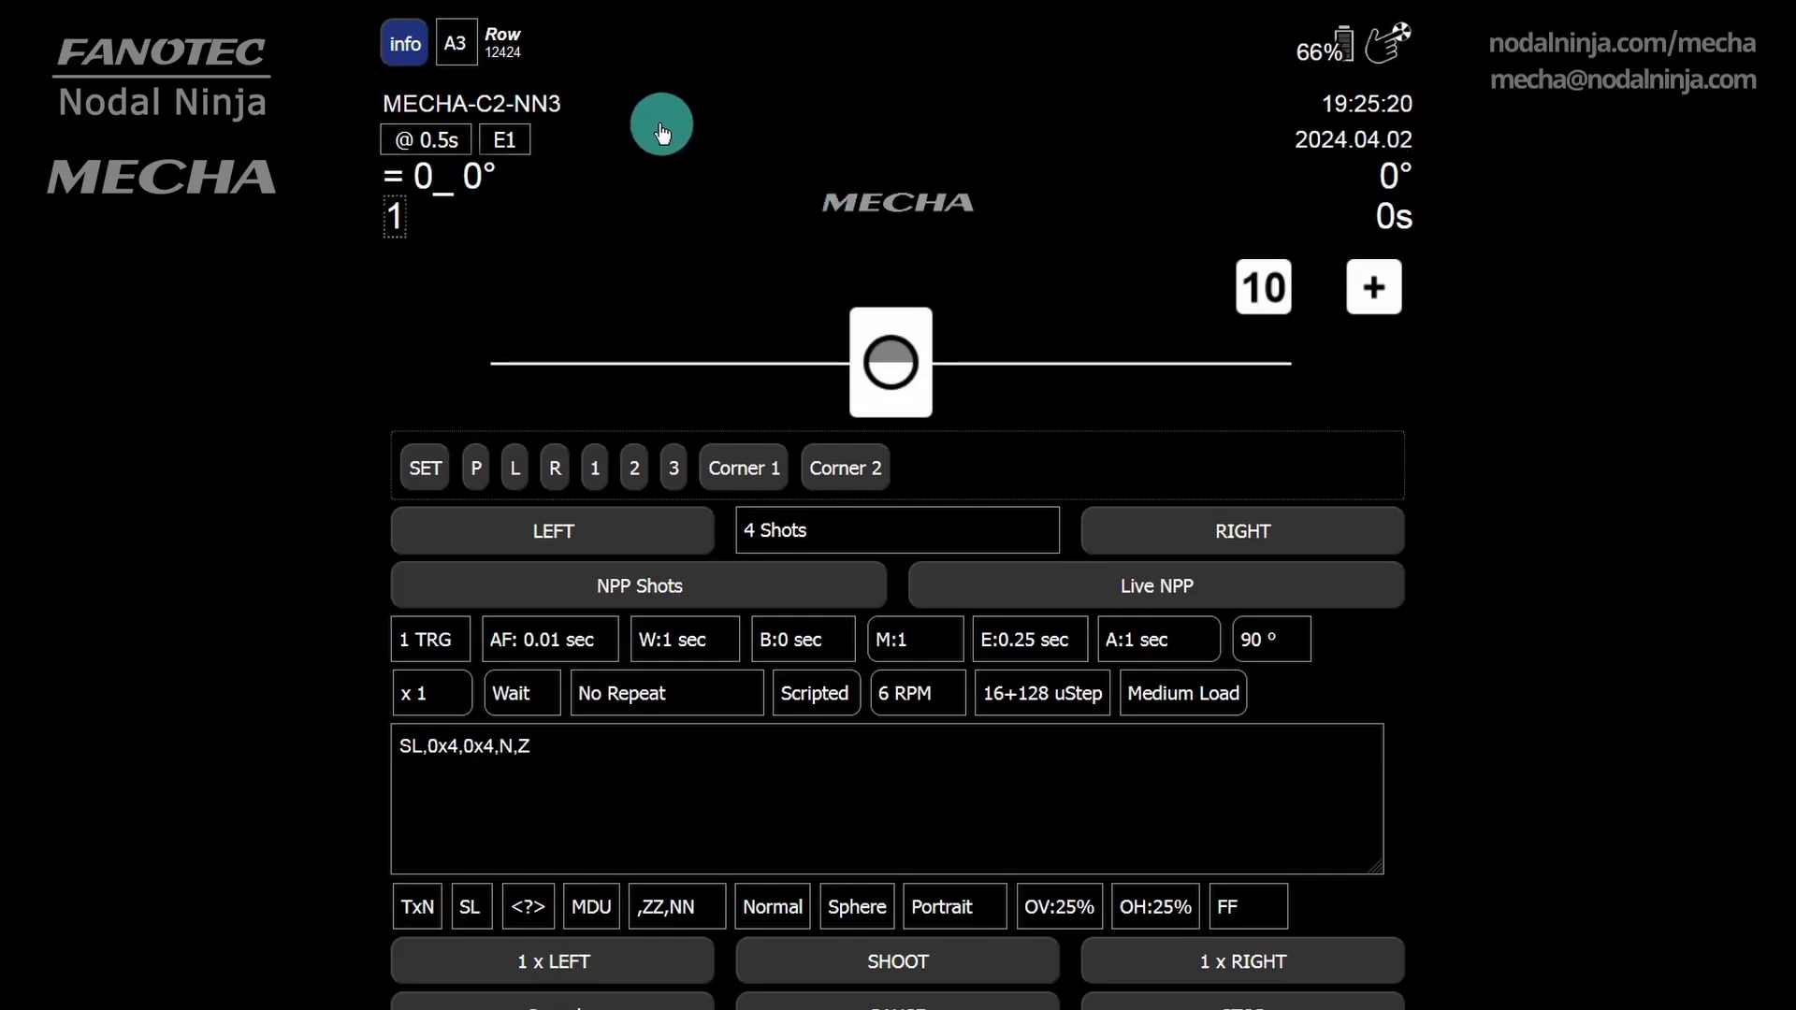
Turn on help mode so descriptions appear beside each control
left_click(430, 65)
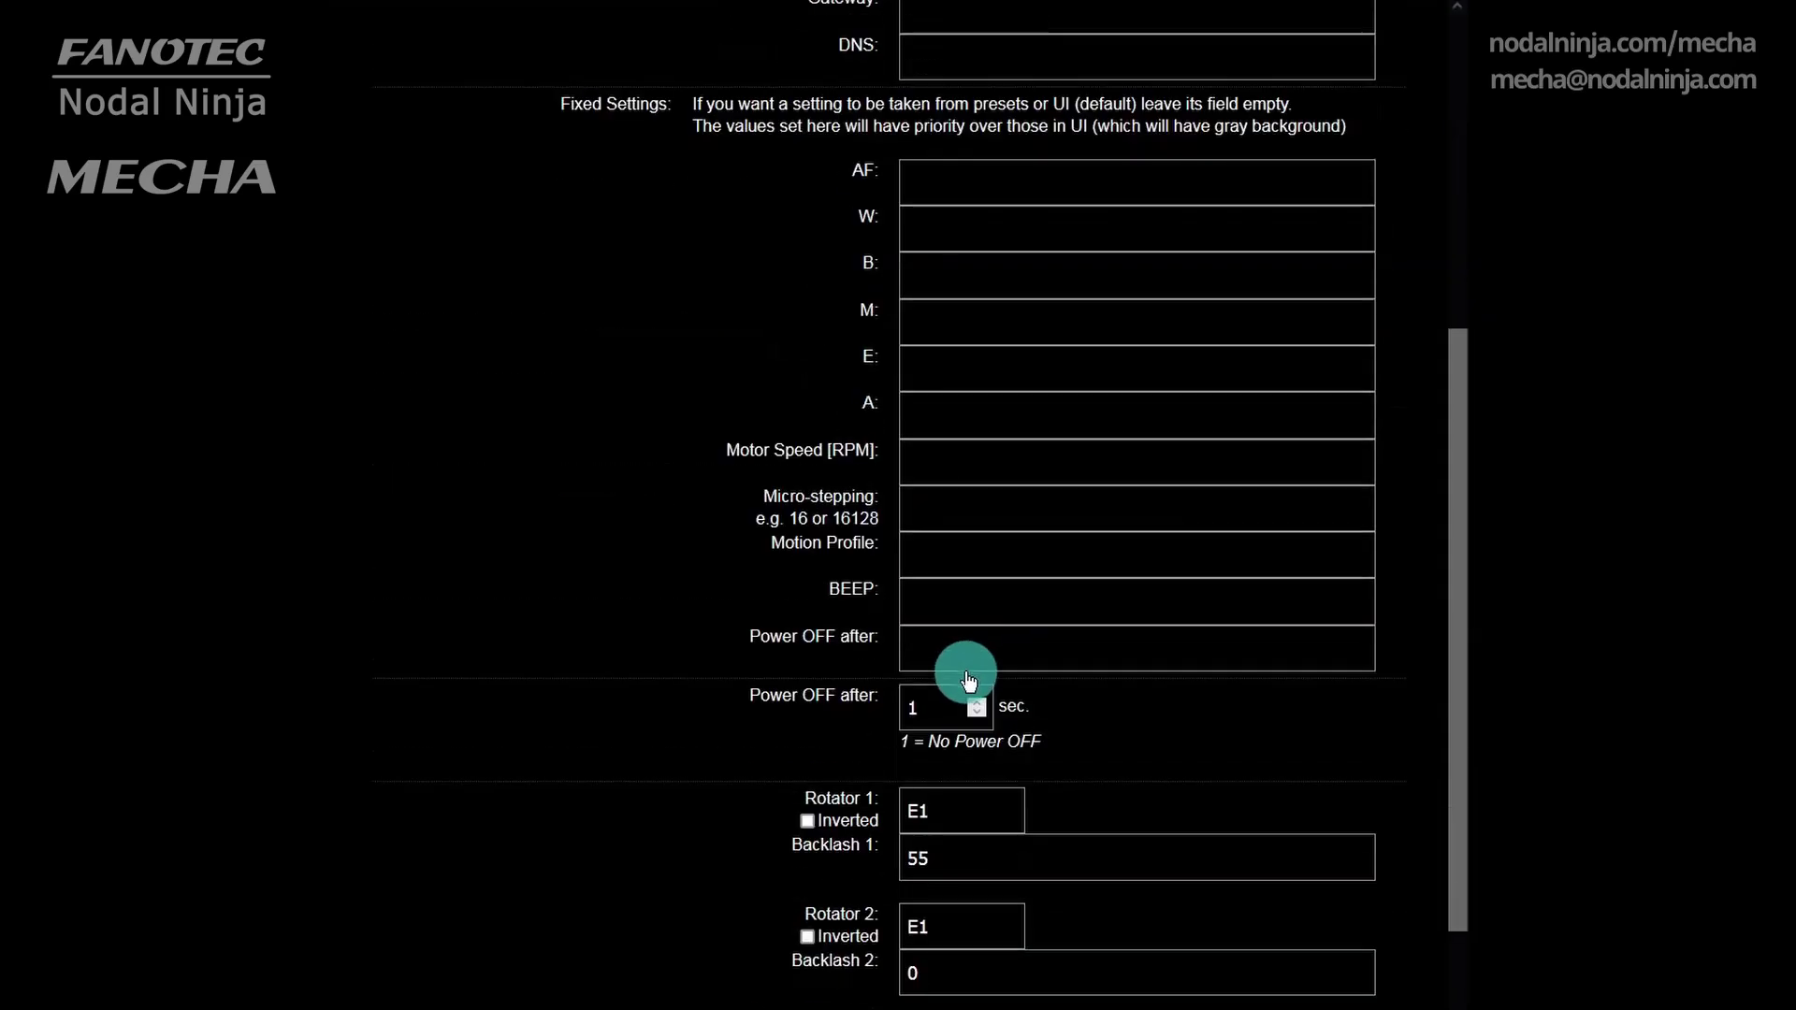
scroll(978, 669, "down", 10)
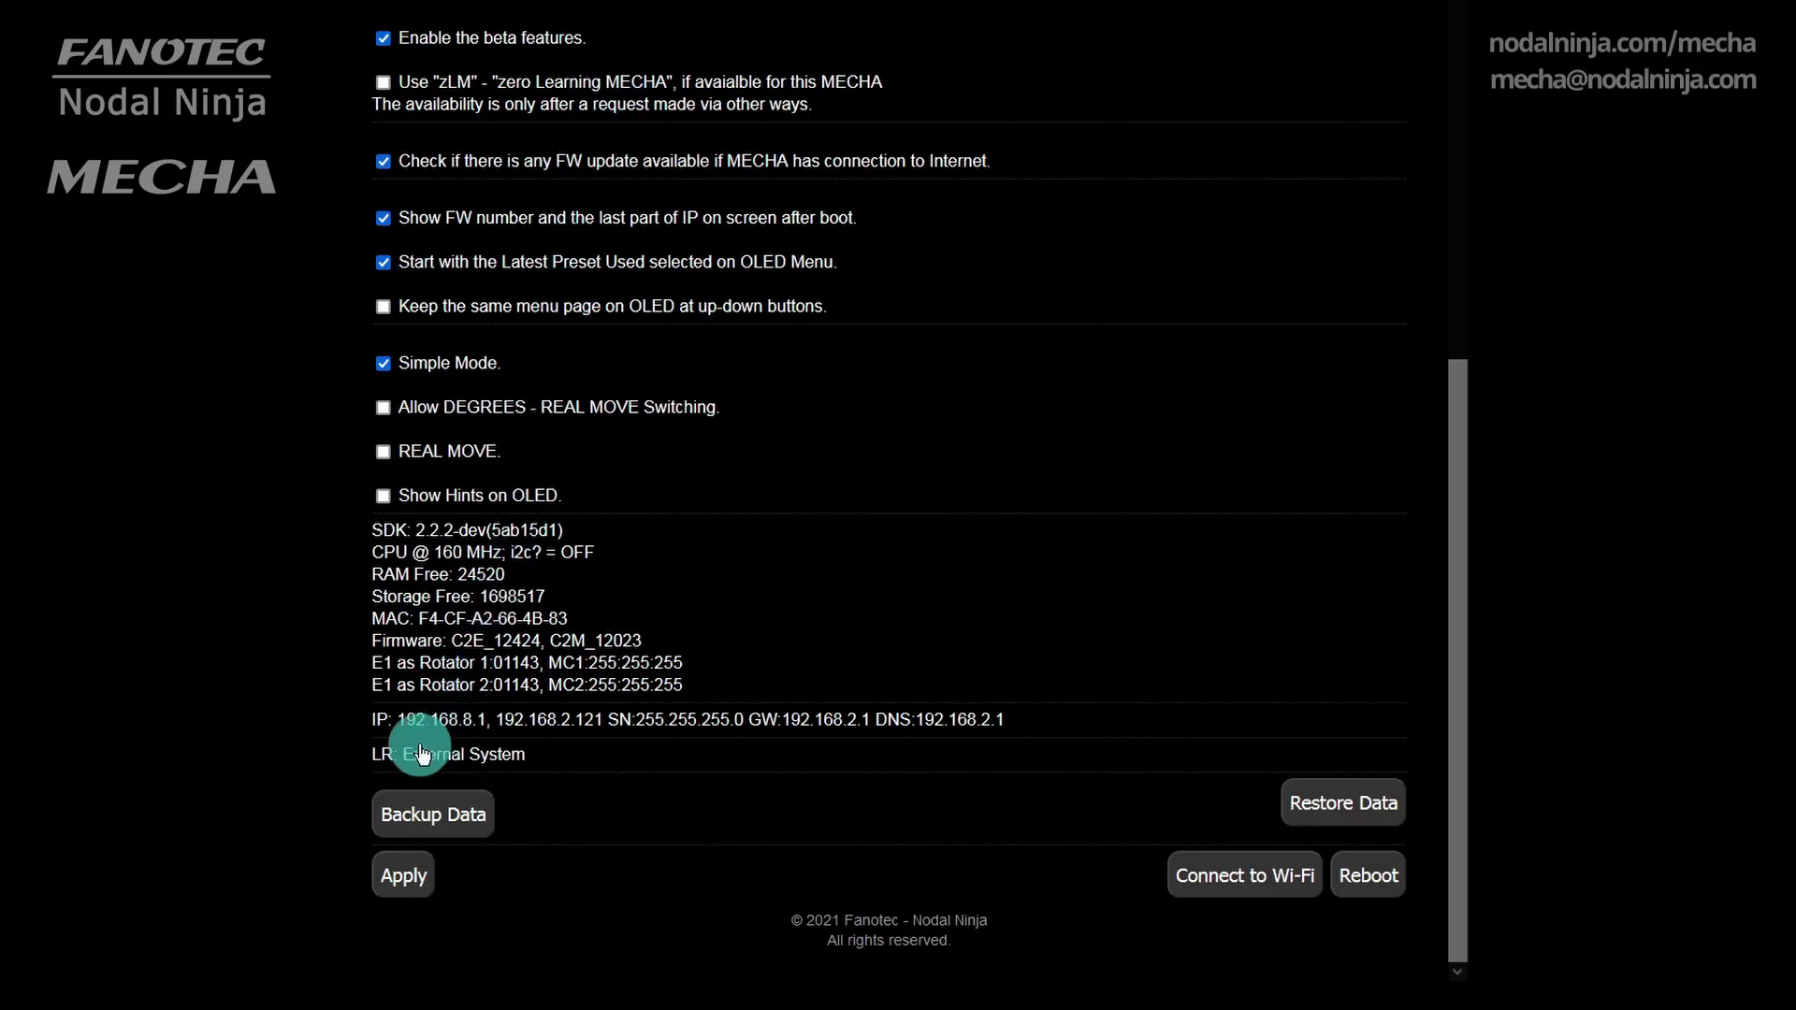
left_click(400, 880)
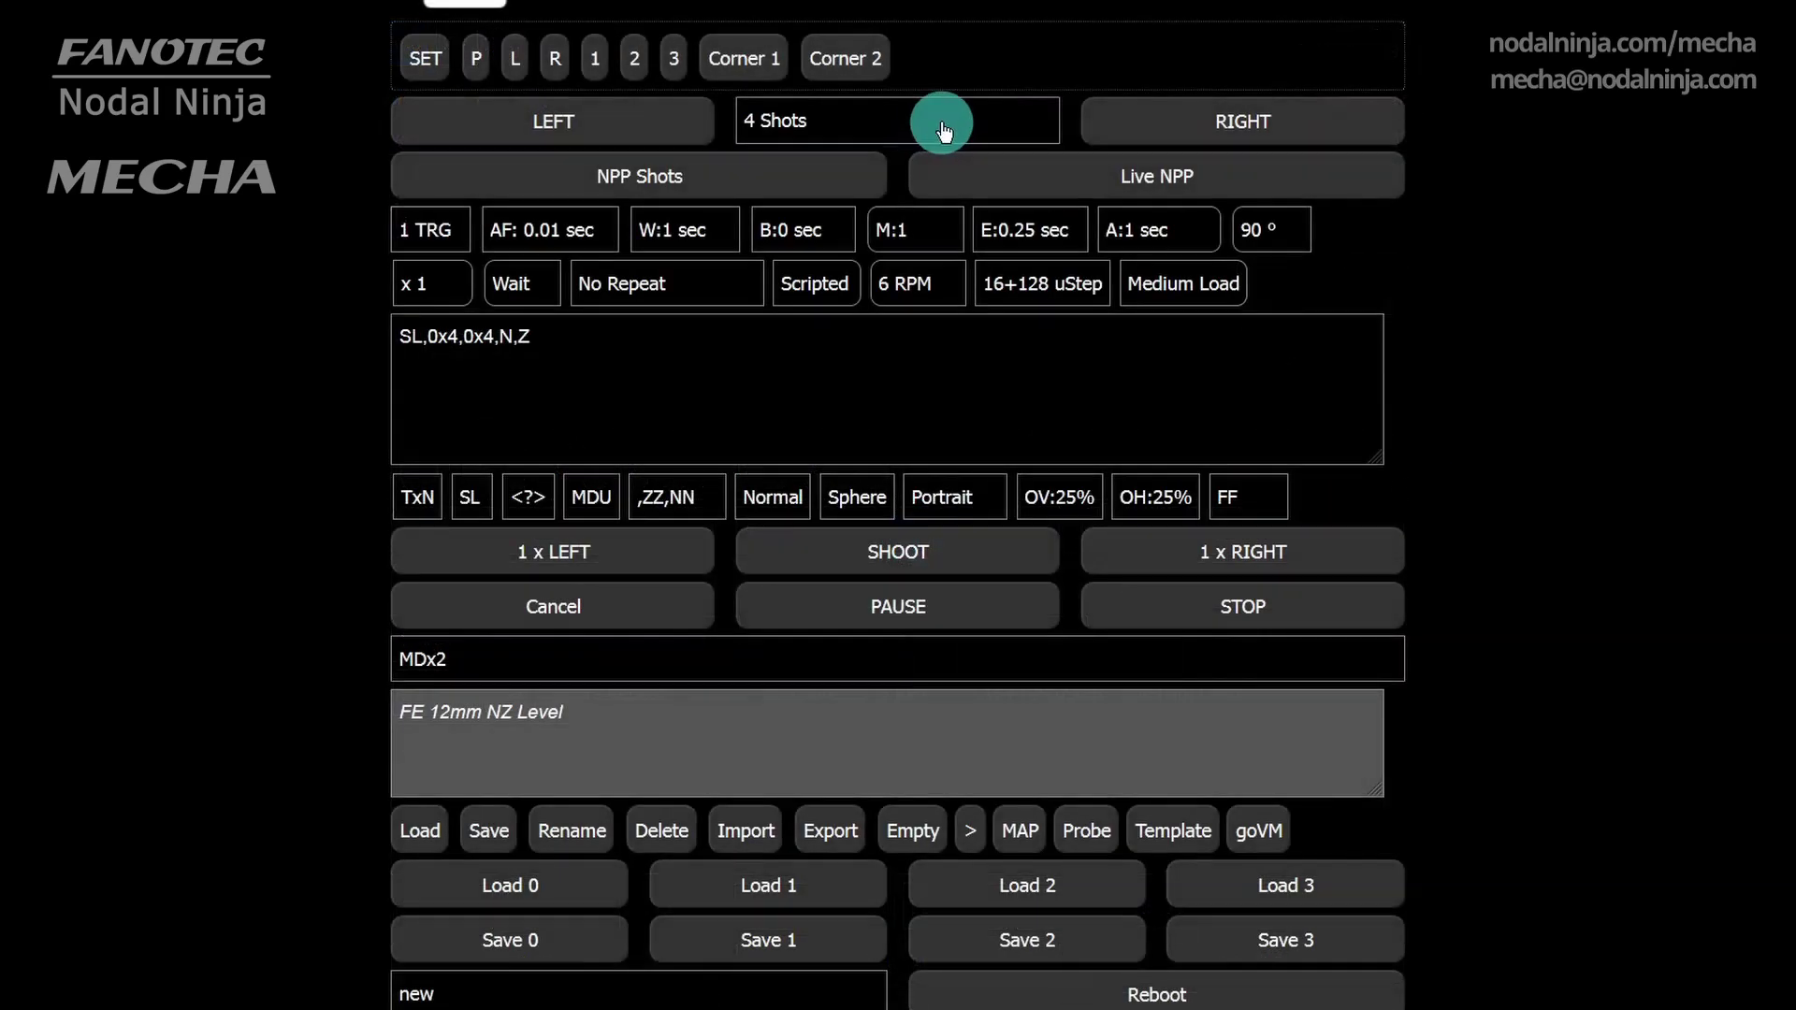
Set a custom 18mm focal length, generating script SL,0x7,-58.02x7,58.02x7,ZZ,NN
left_click(940, 128)
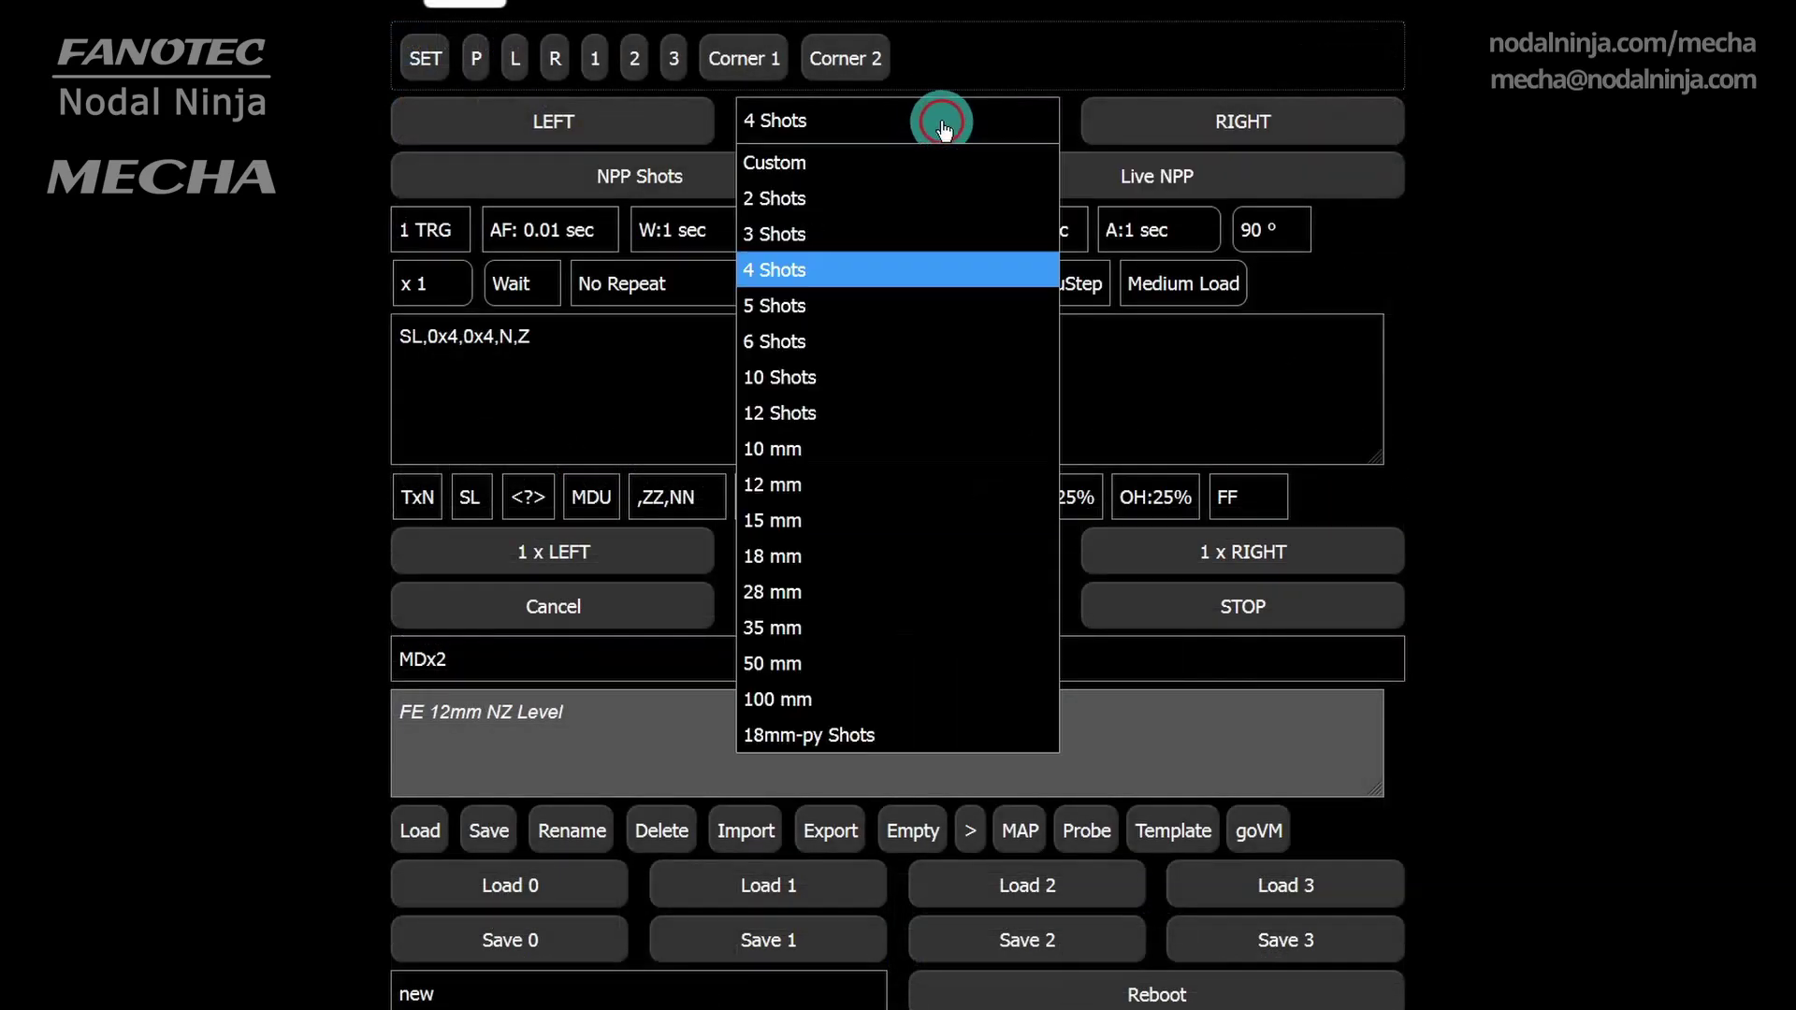
left_click(838, 168)
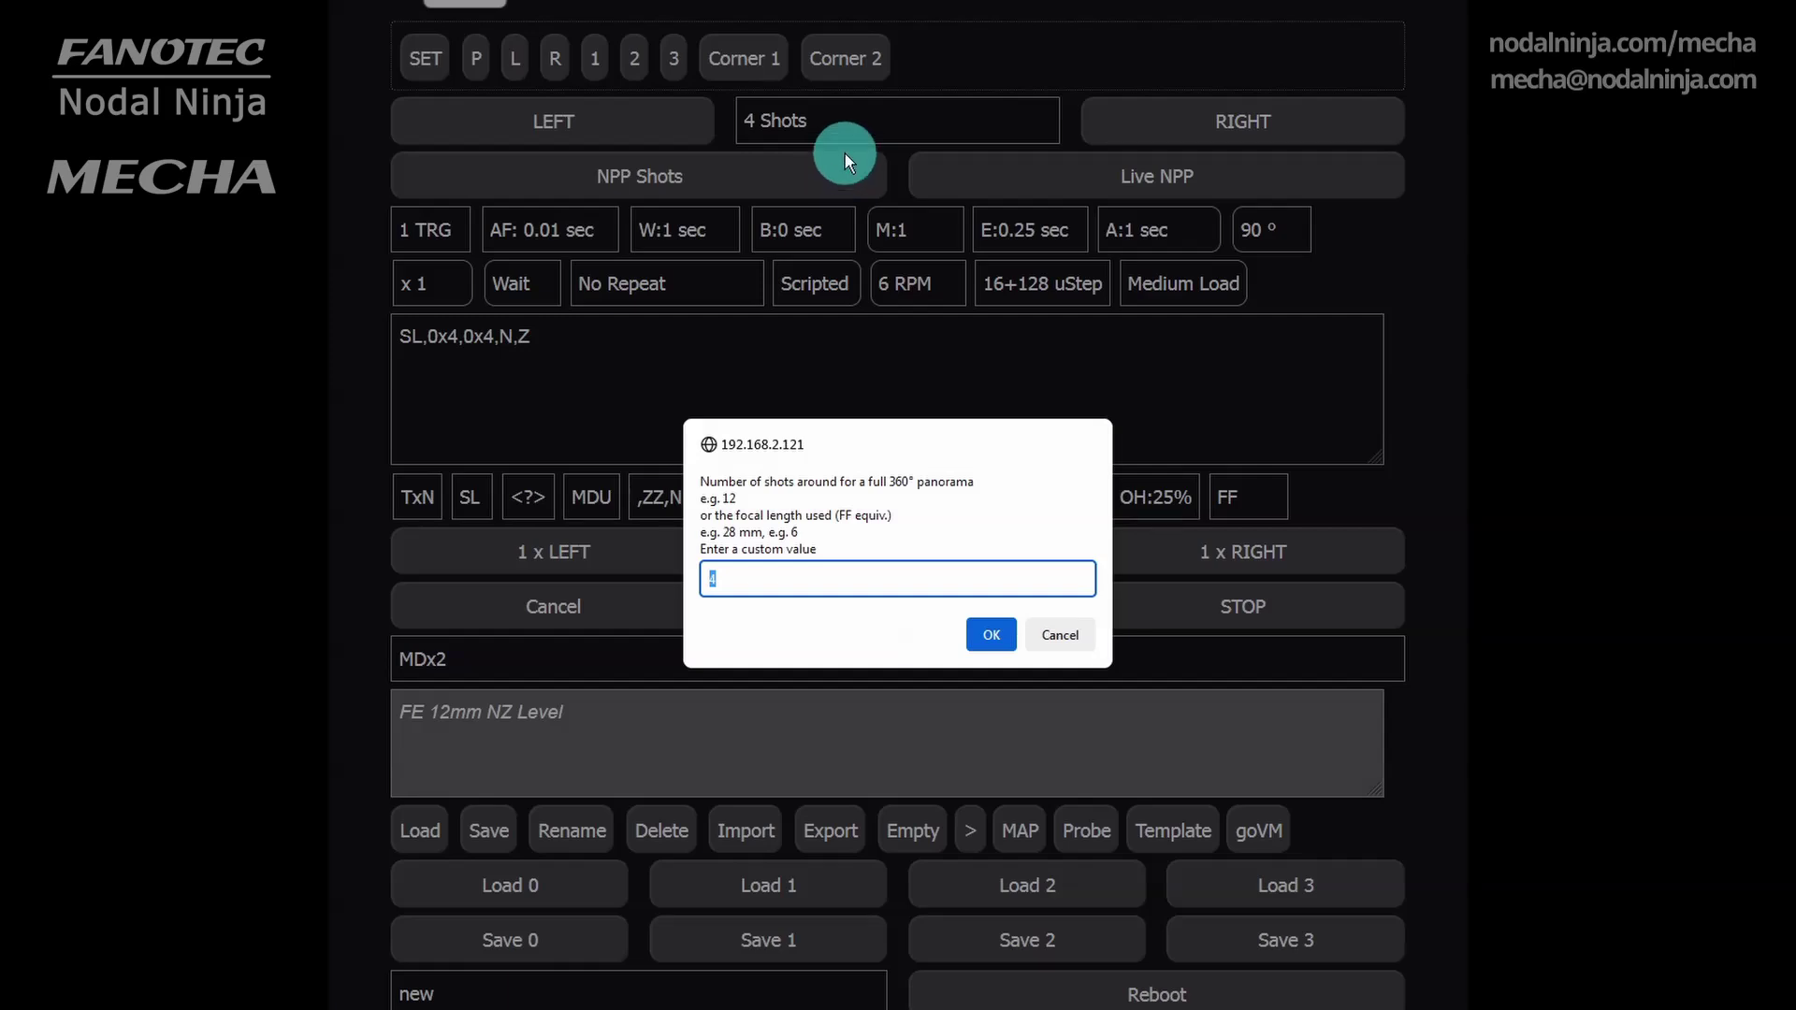
type("18mm")
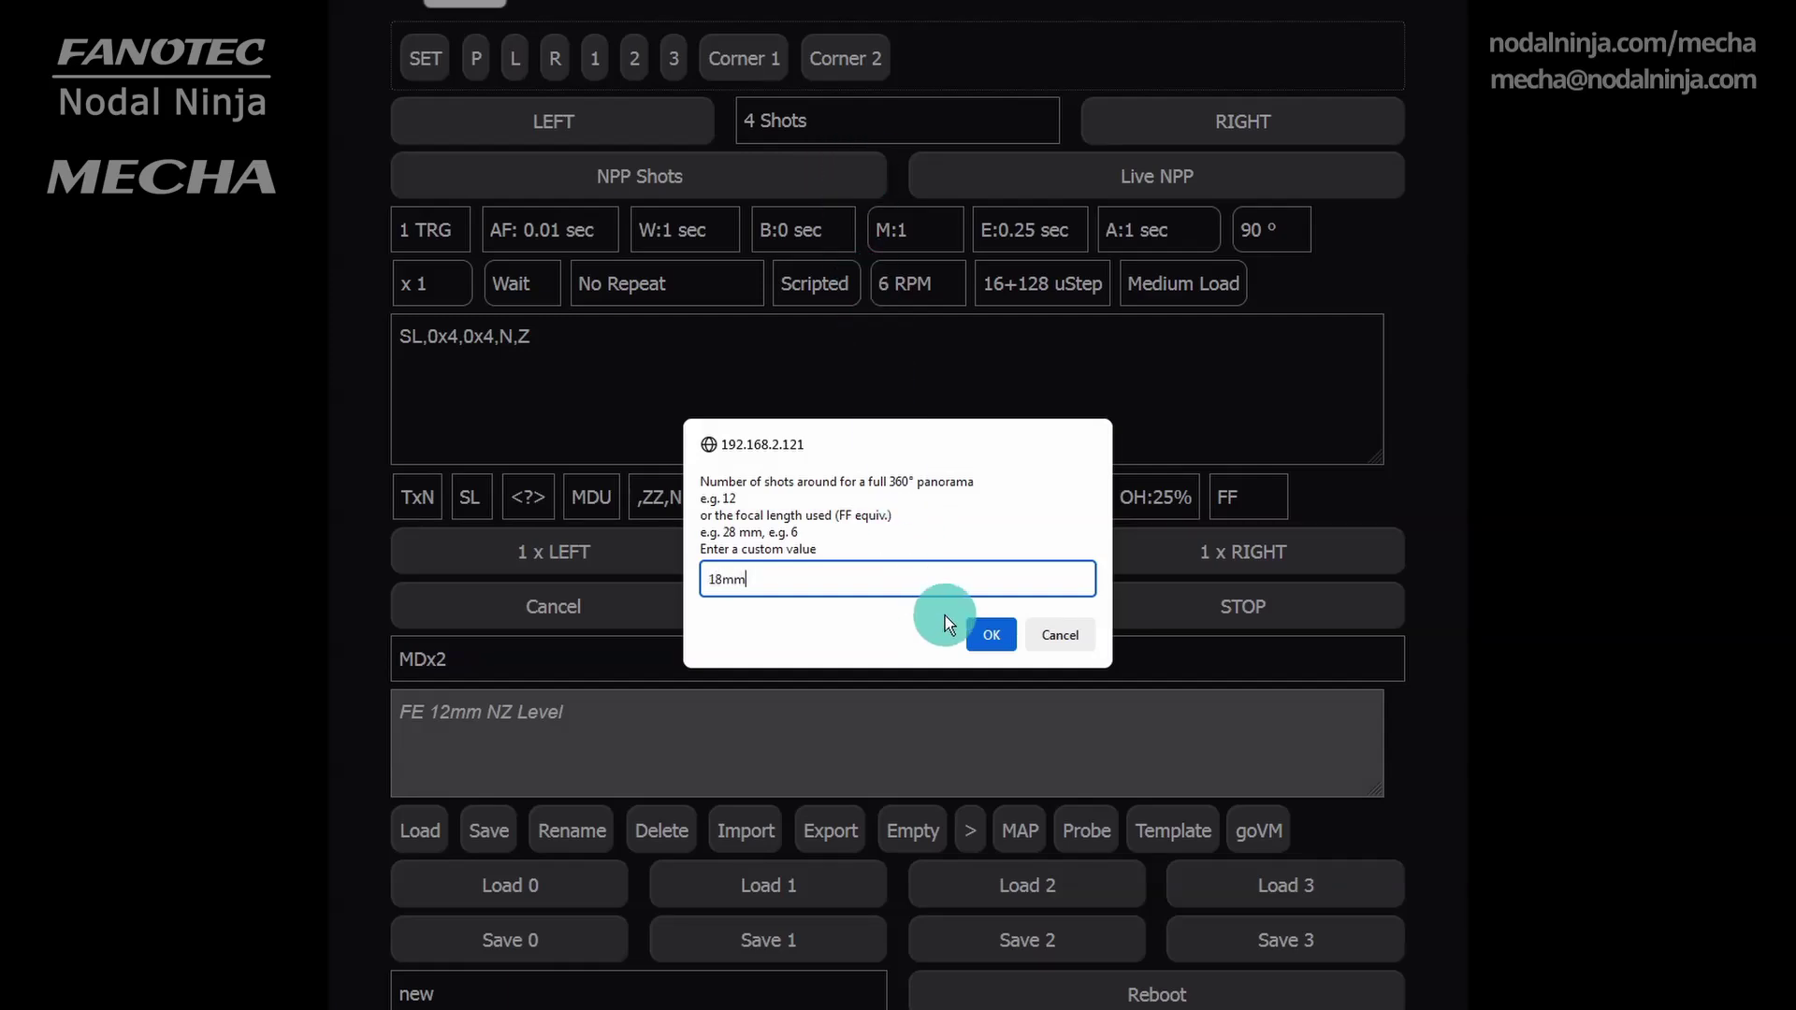
left_click(990, 636)
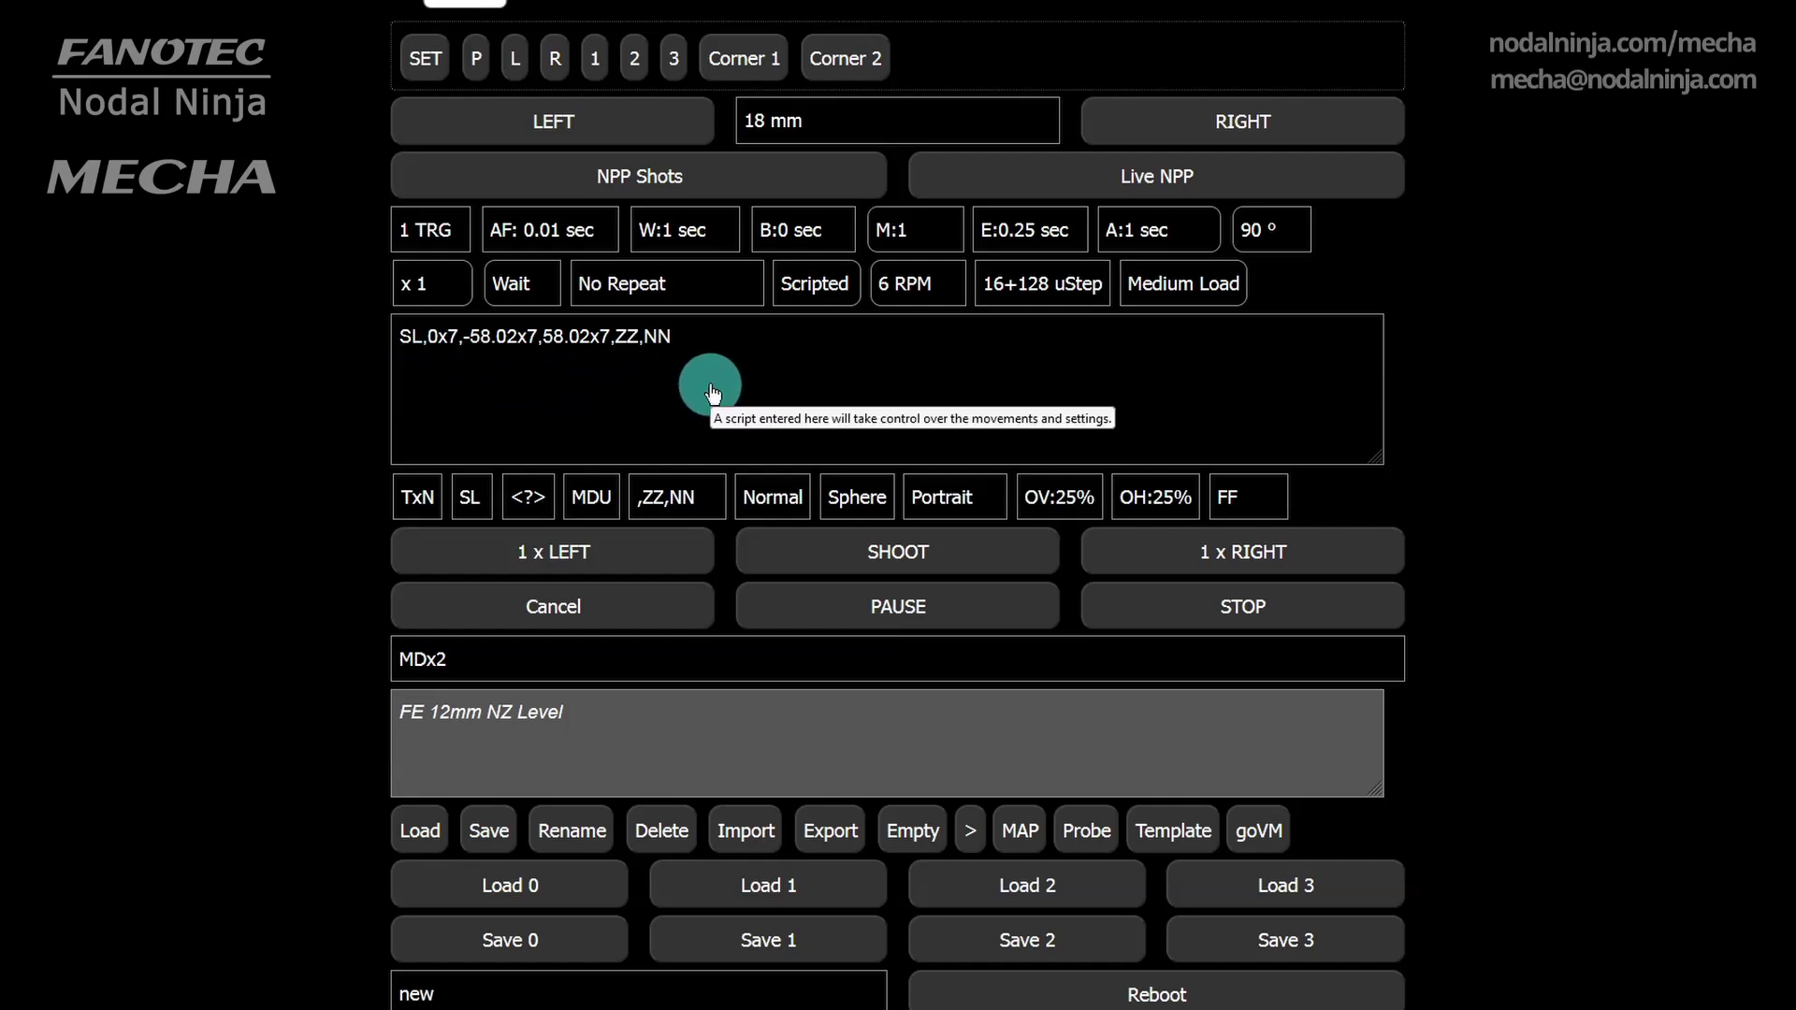
Switch the script format from TxN to P Y, listing pitch and yaw angles
left_click(417, 496)
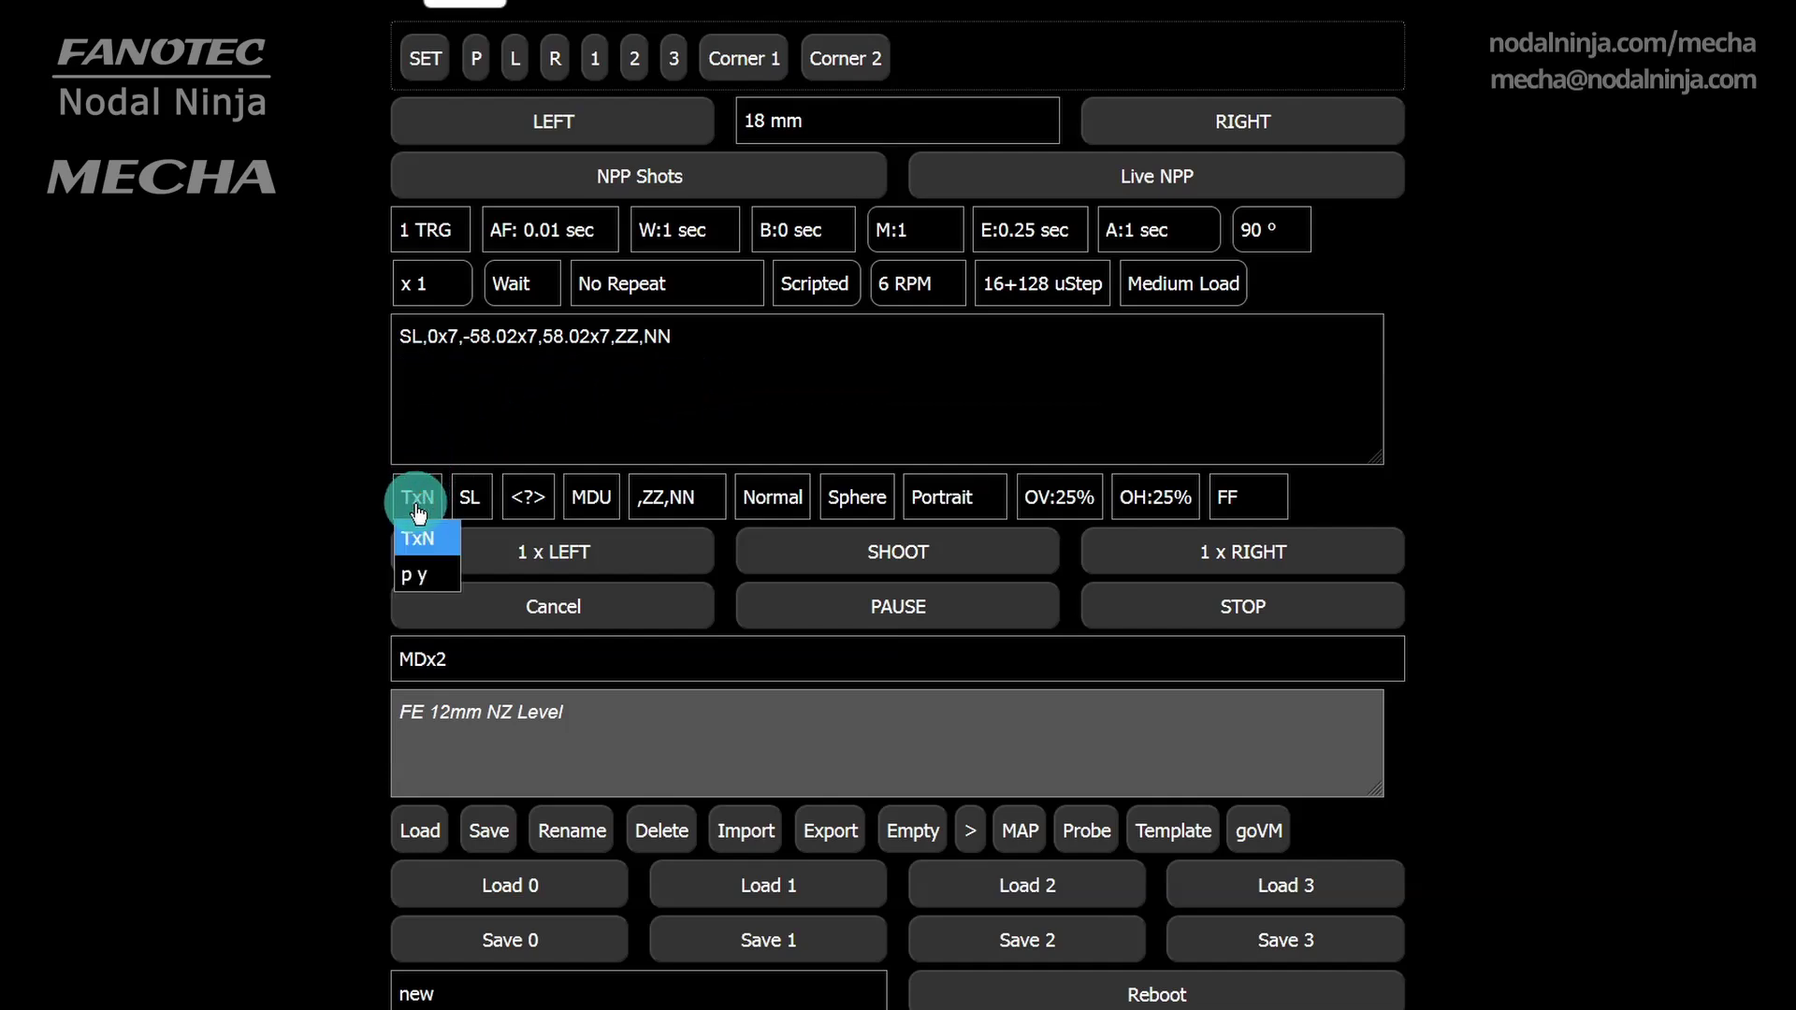
left_click(427, 576)
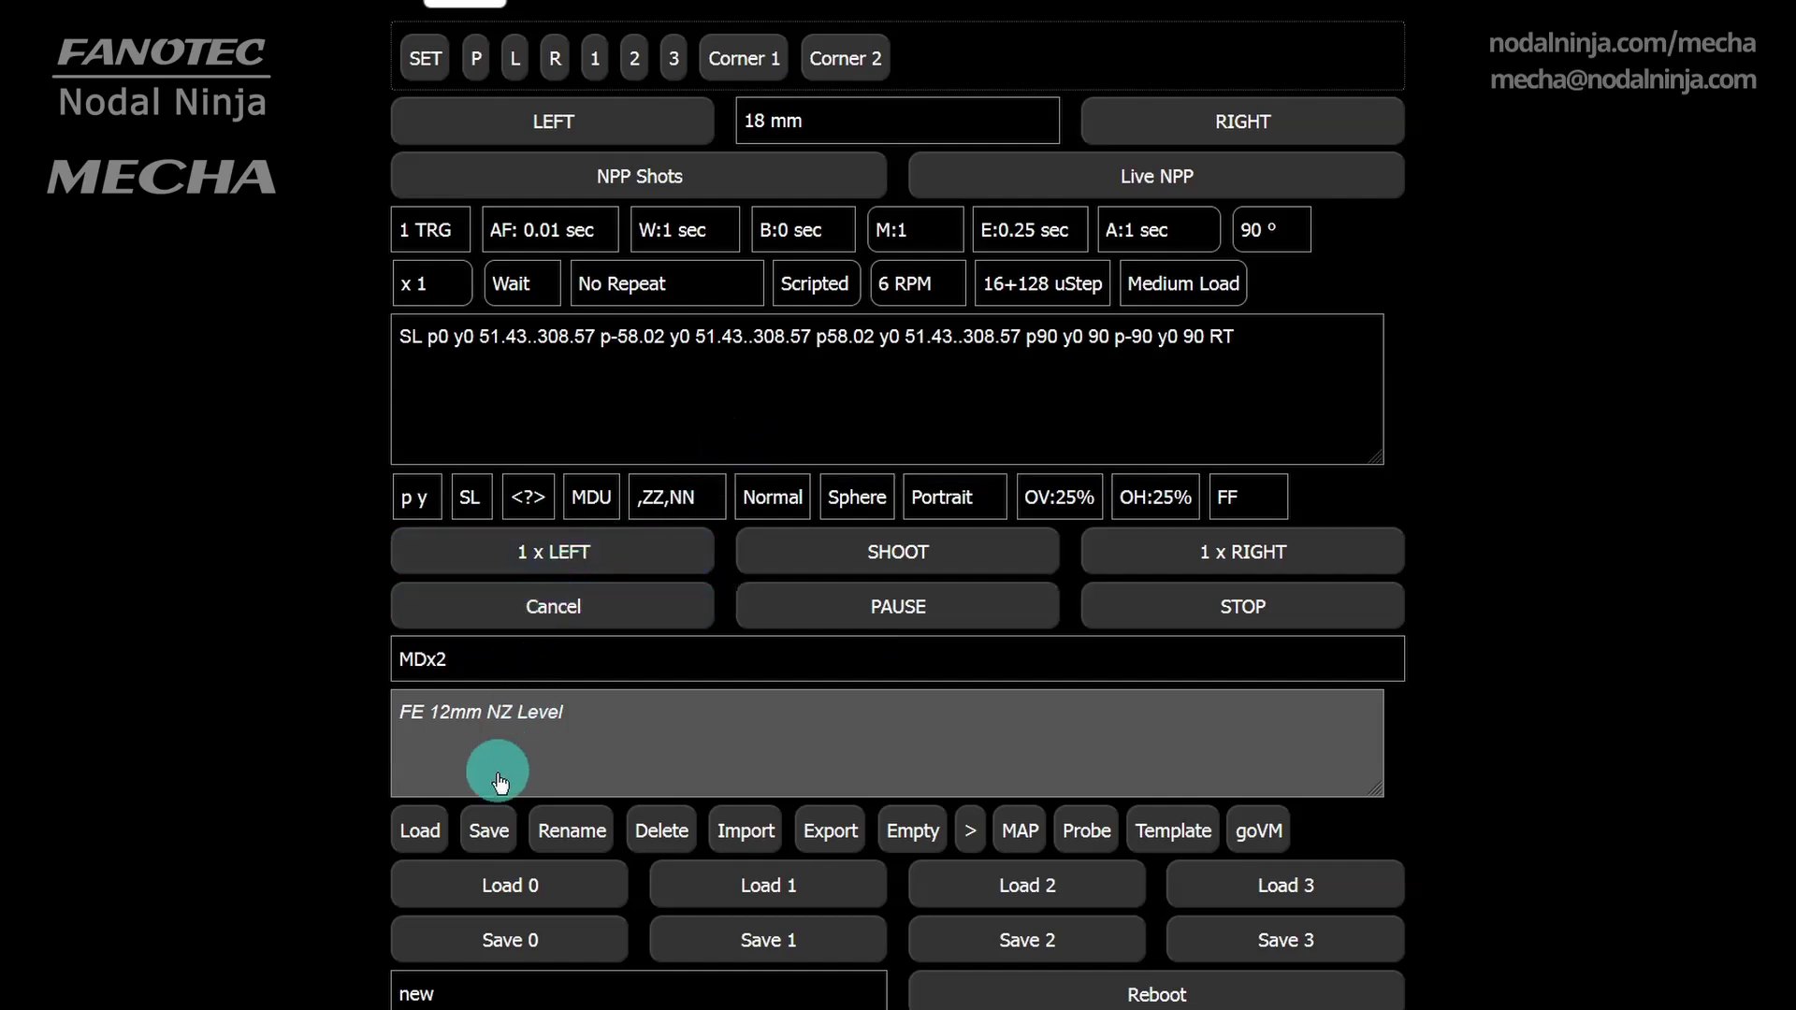
Save the current 18 mm settings as a preset named '022 18mm-py'
left_click(488, 831)
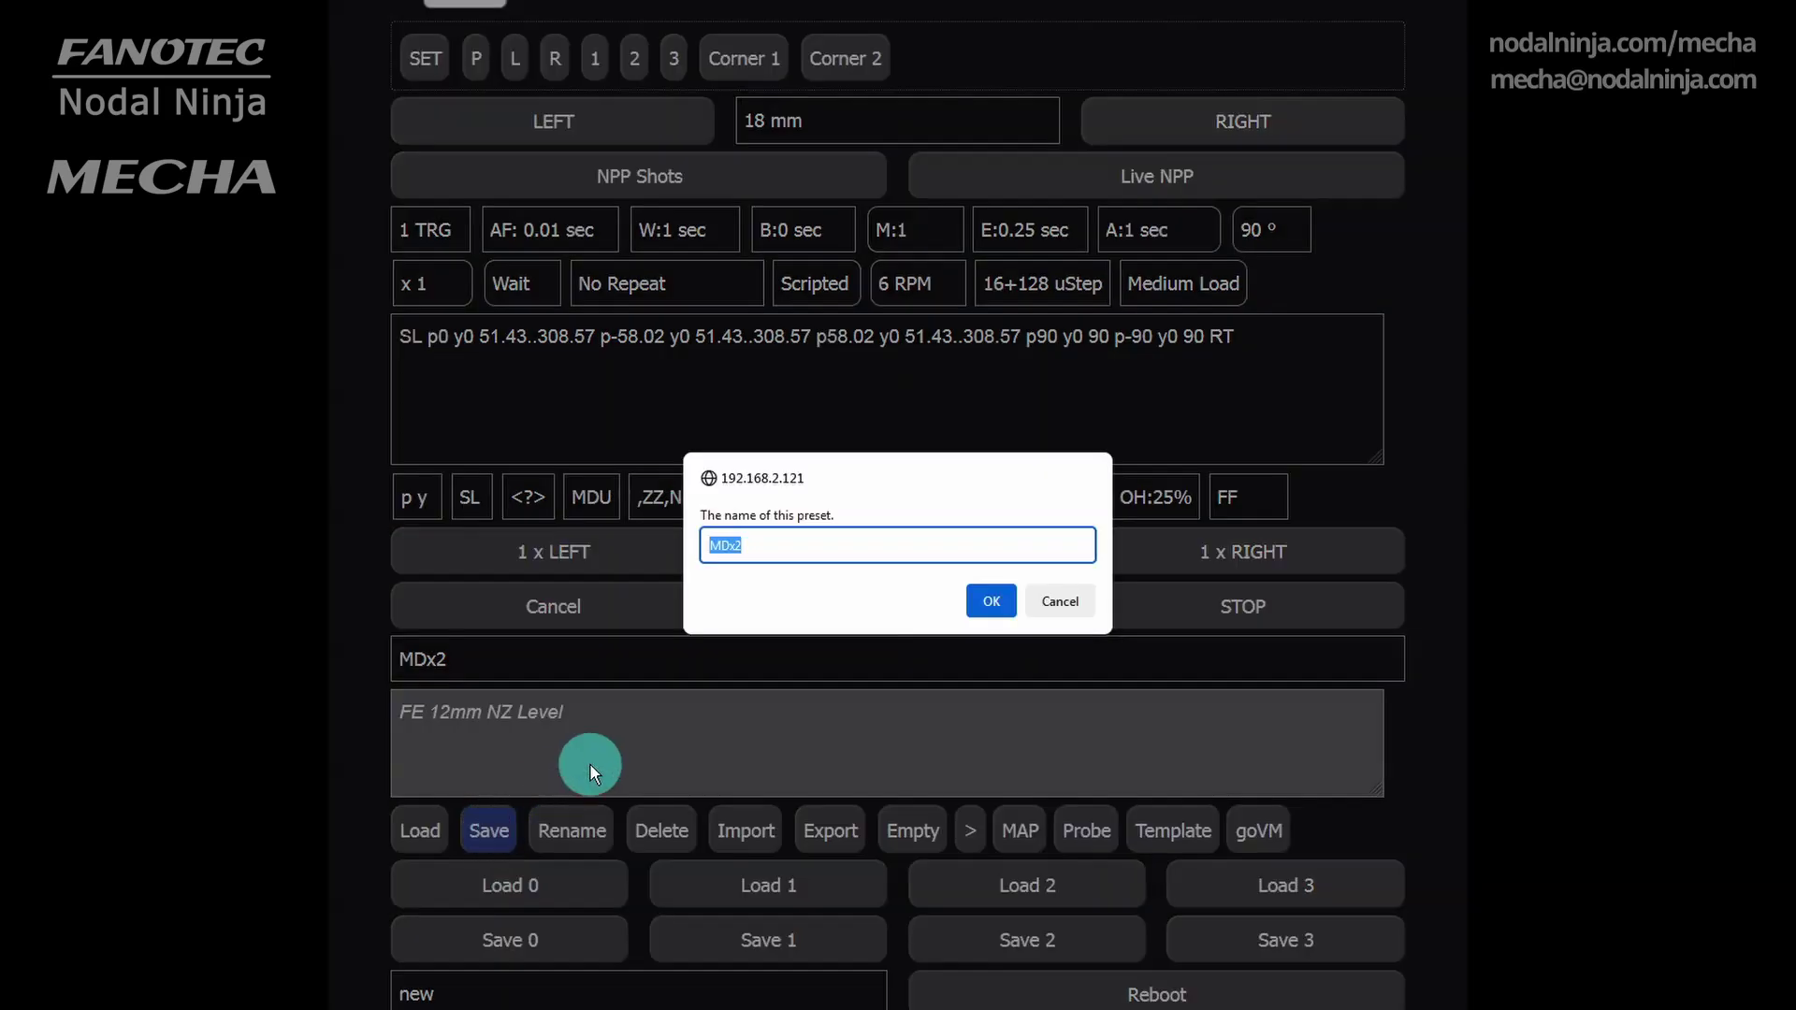
type("18mm")
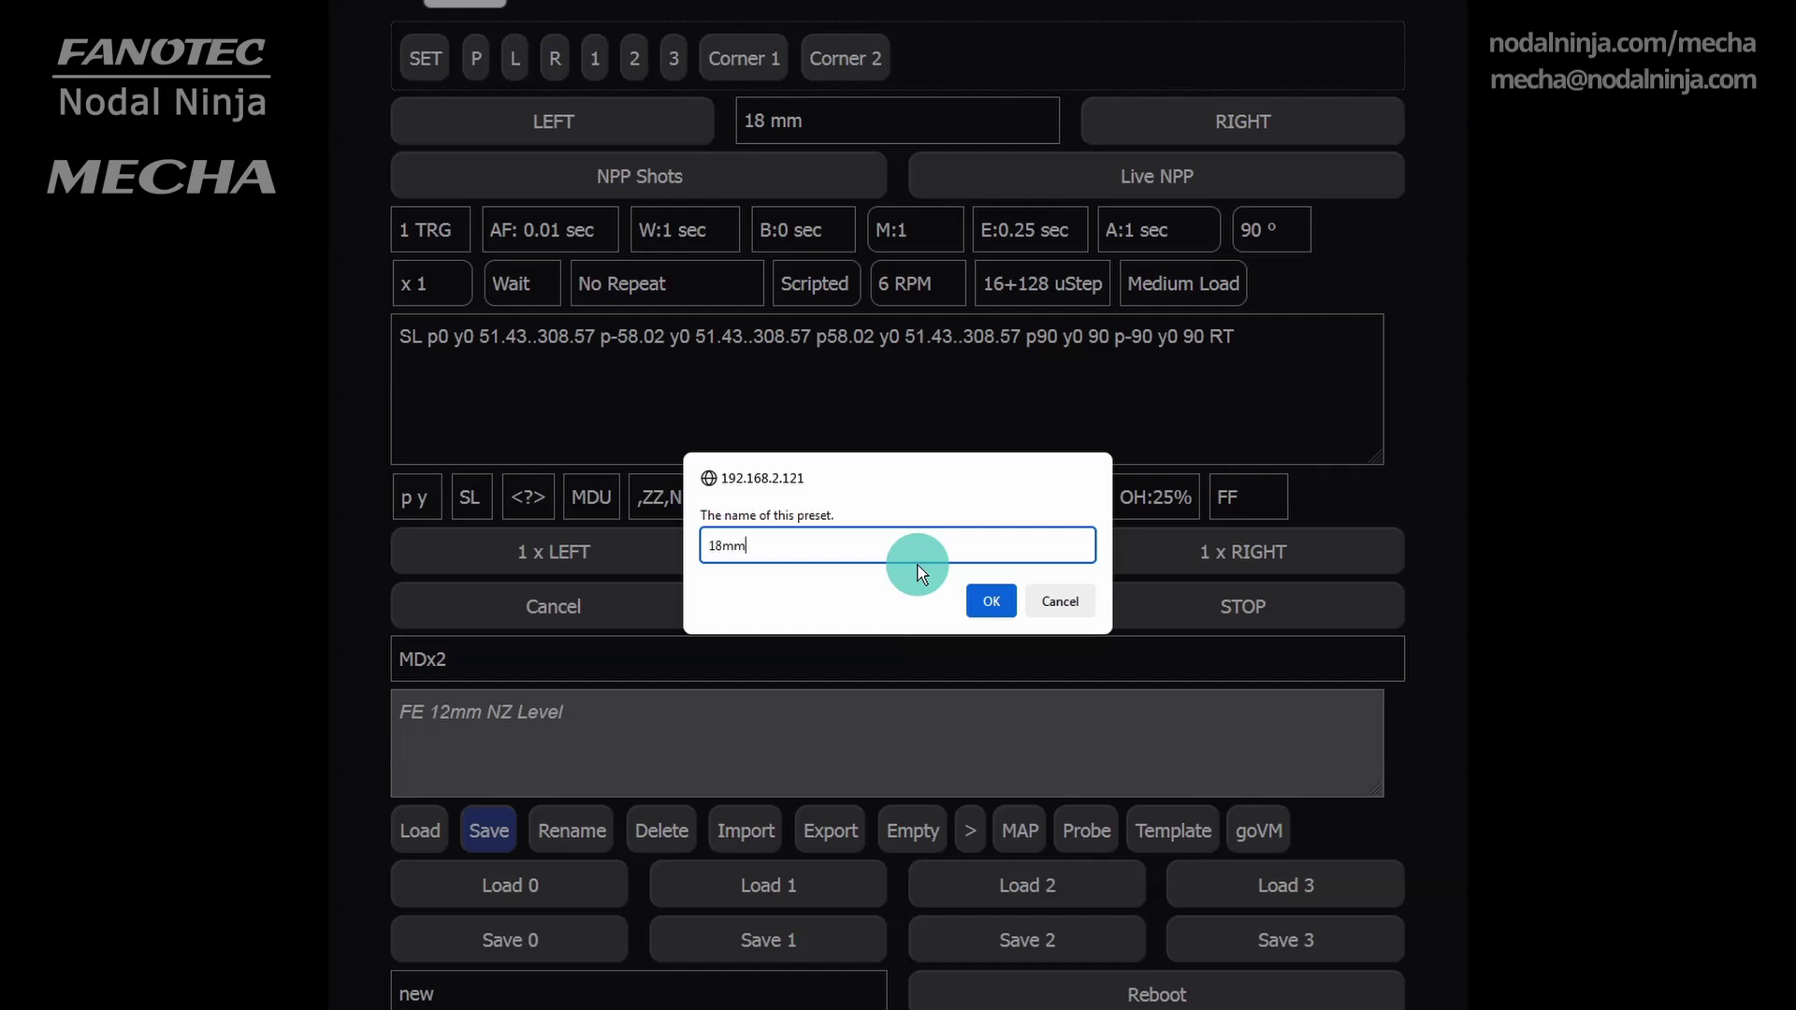
type("-py")
key("Home")
type("022")
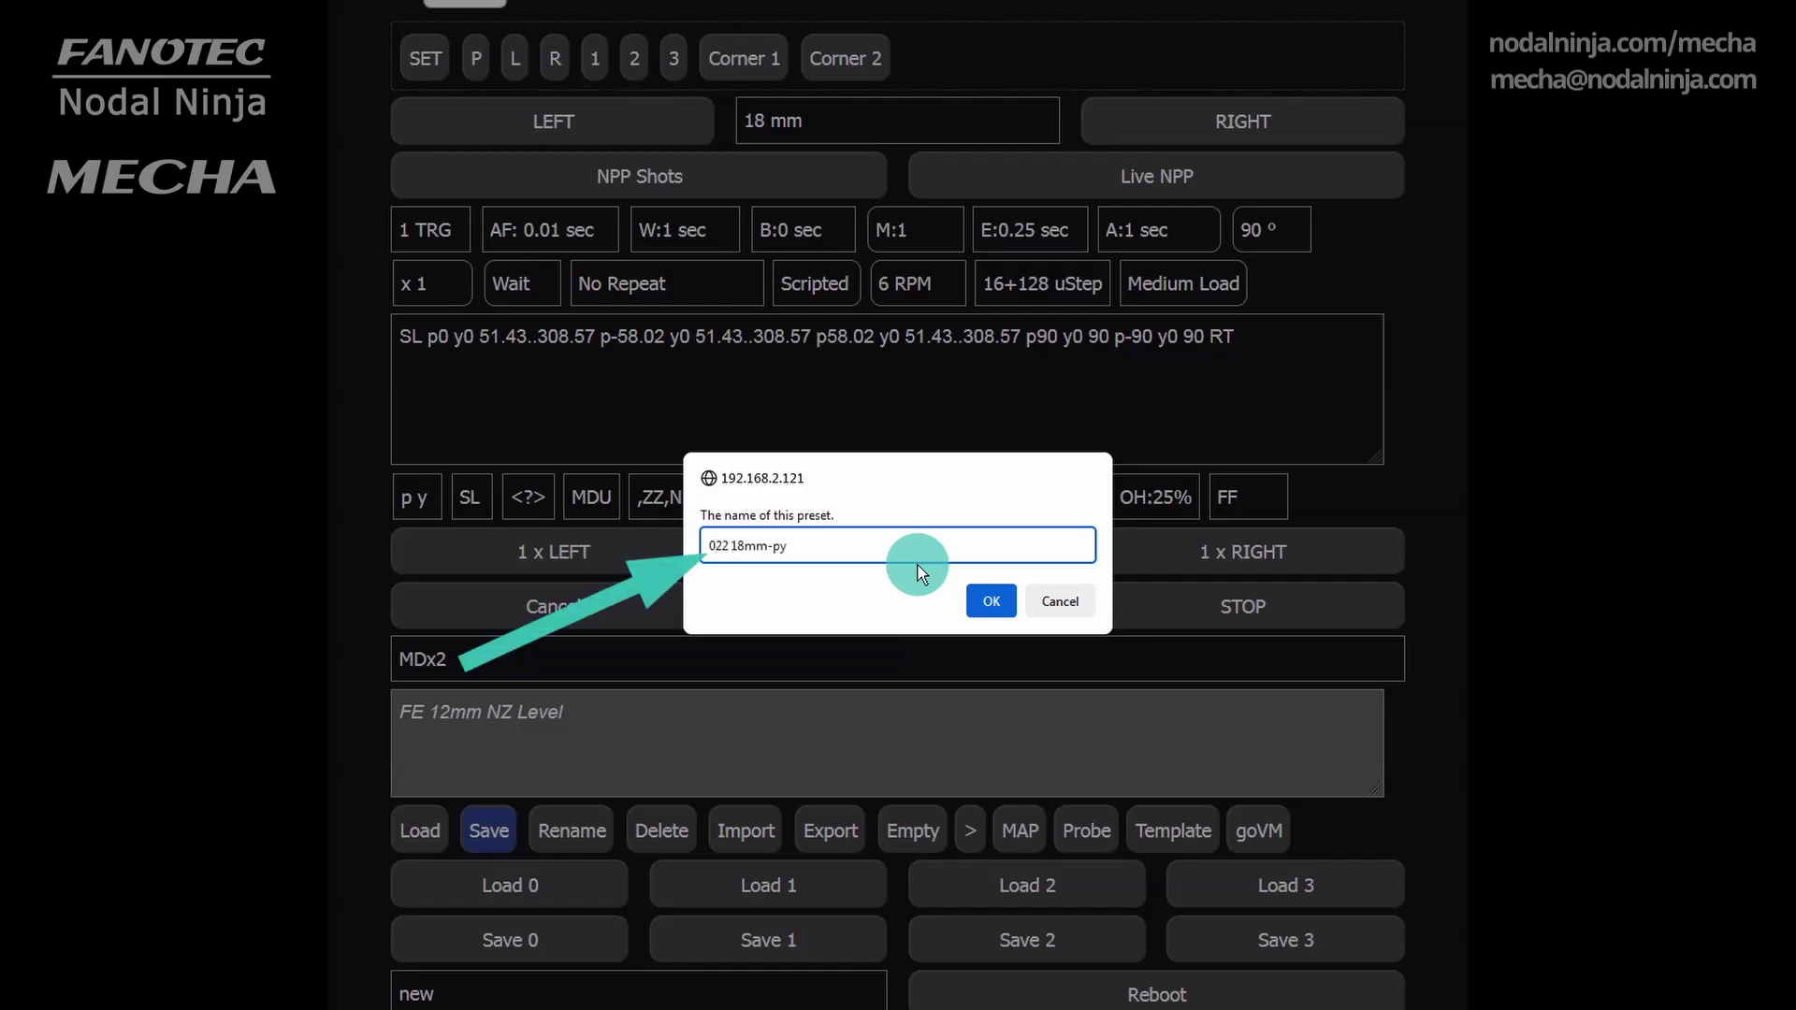
left_click(974, 599)
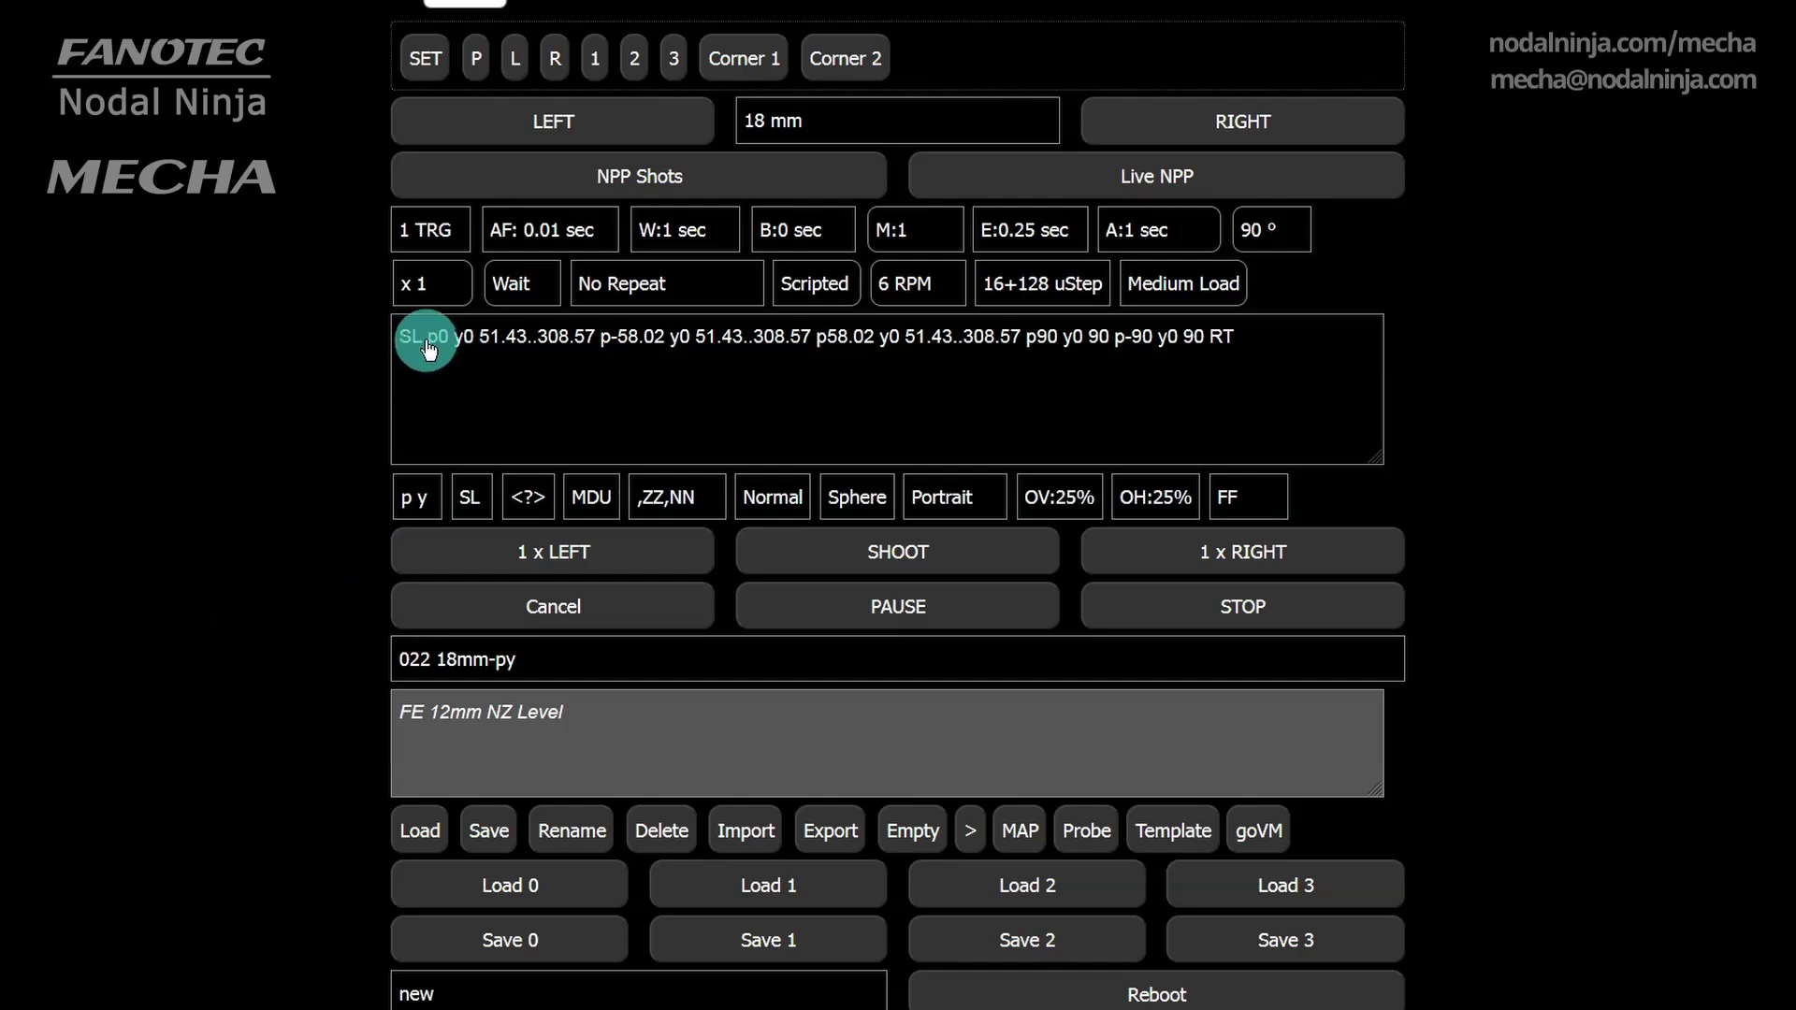
left_click_drag(429, 348, 460, 348)
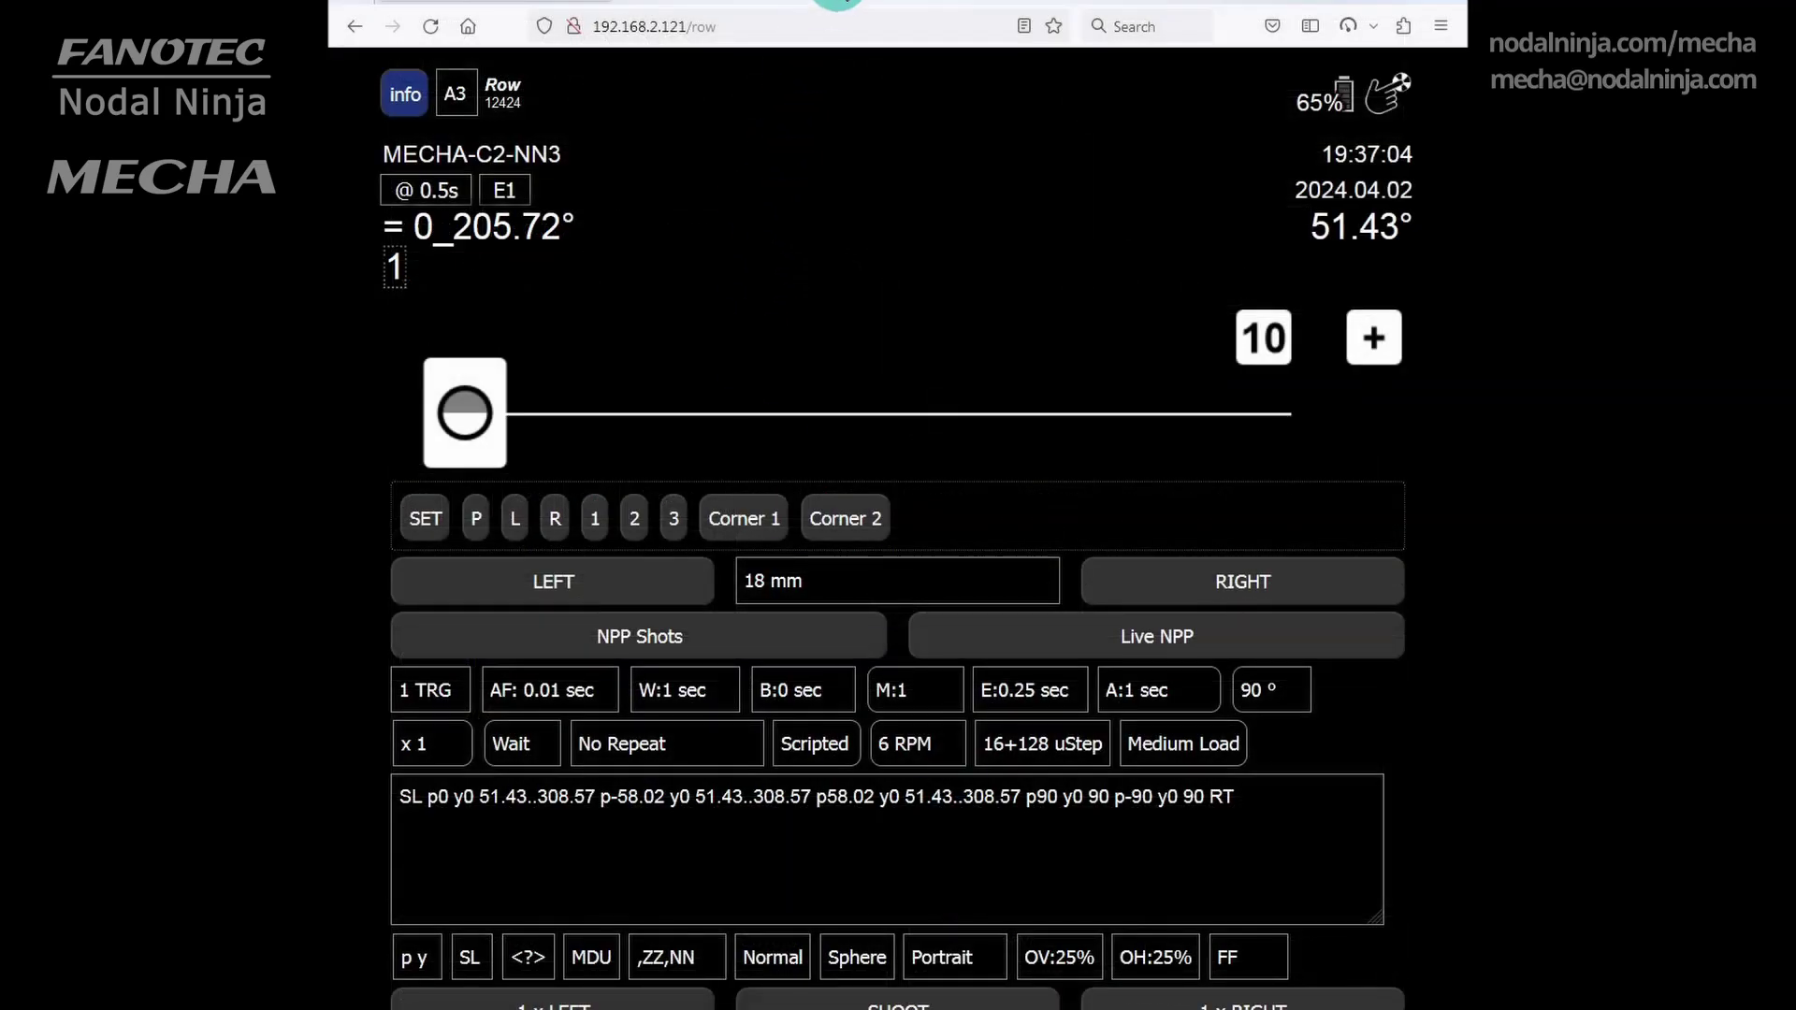
Load the virtual C2 controller at 192.168.2.121/c2 and select the 18mm-py preset in slot 2
left_click(830, 28)
type("192.168.2.121/c2")
key("Return")
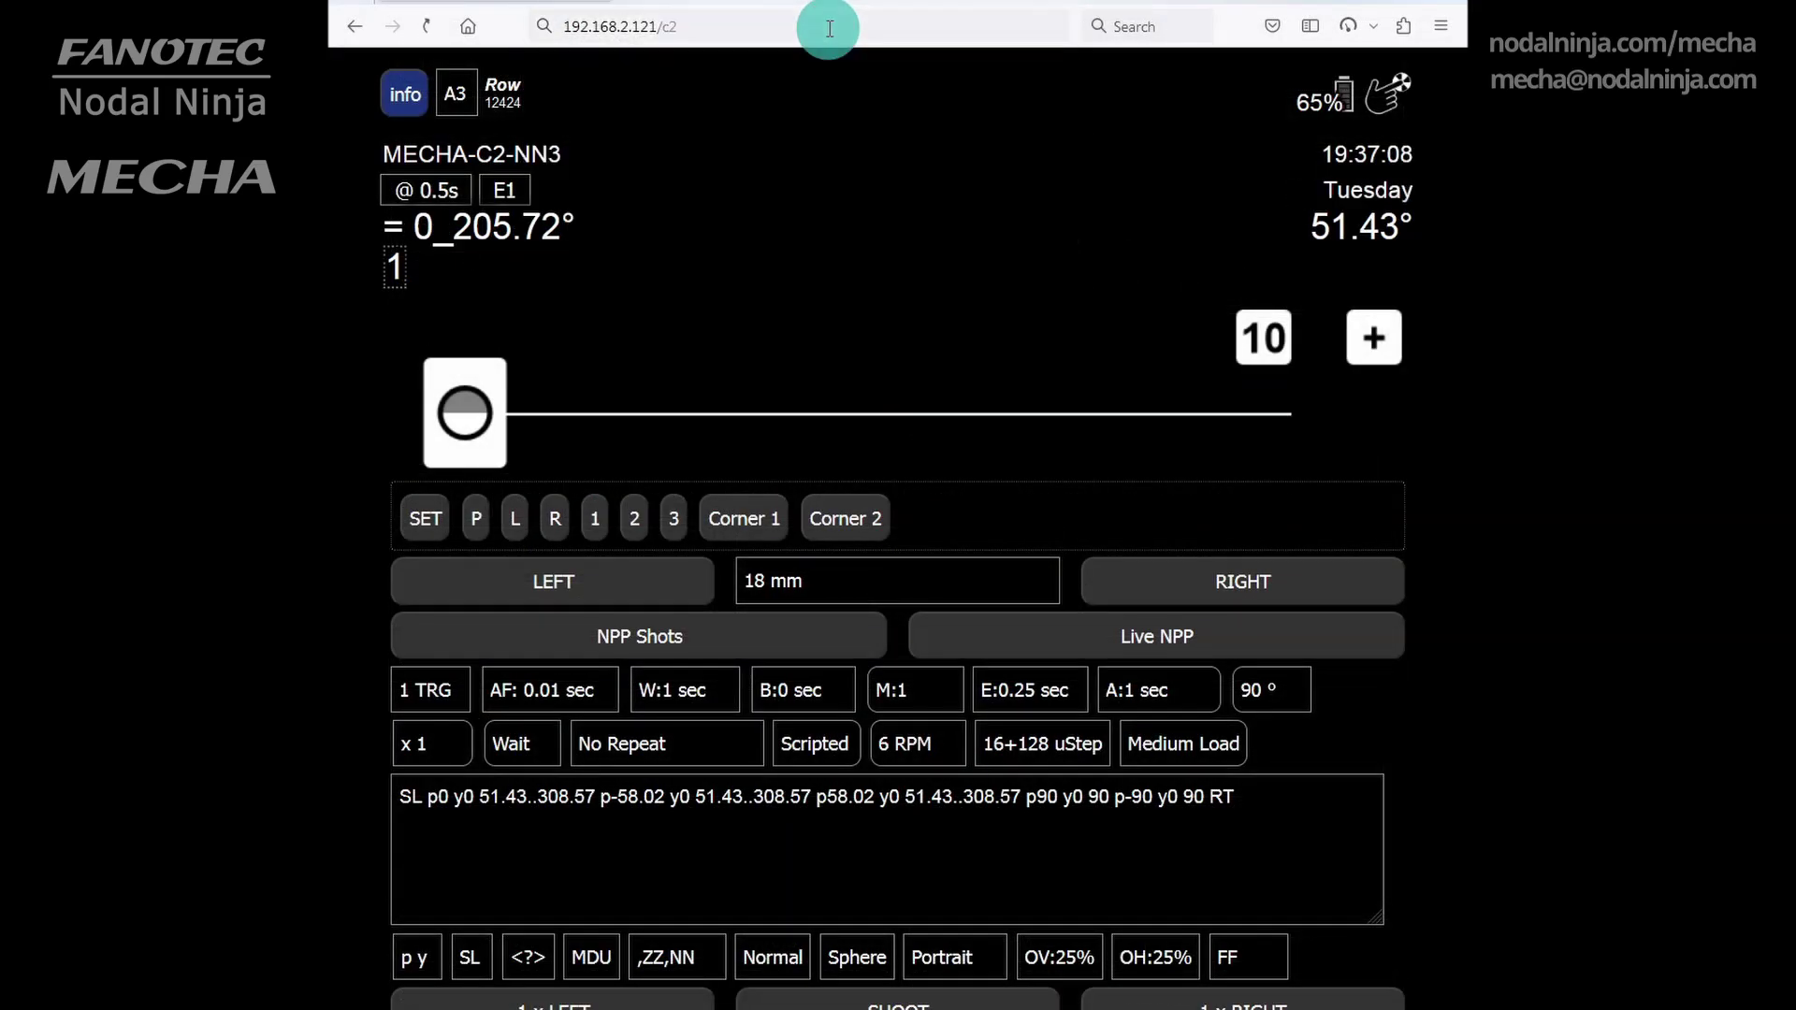
left_click(903, 745)
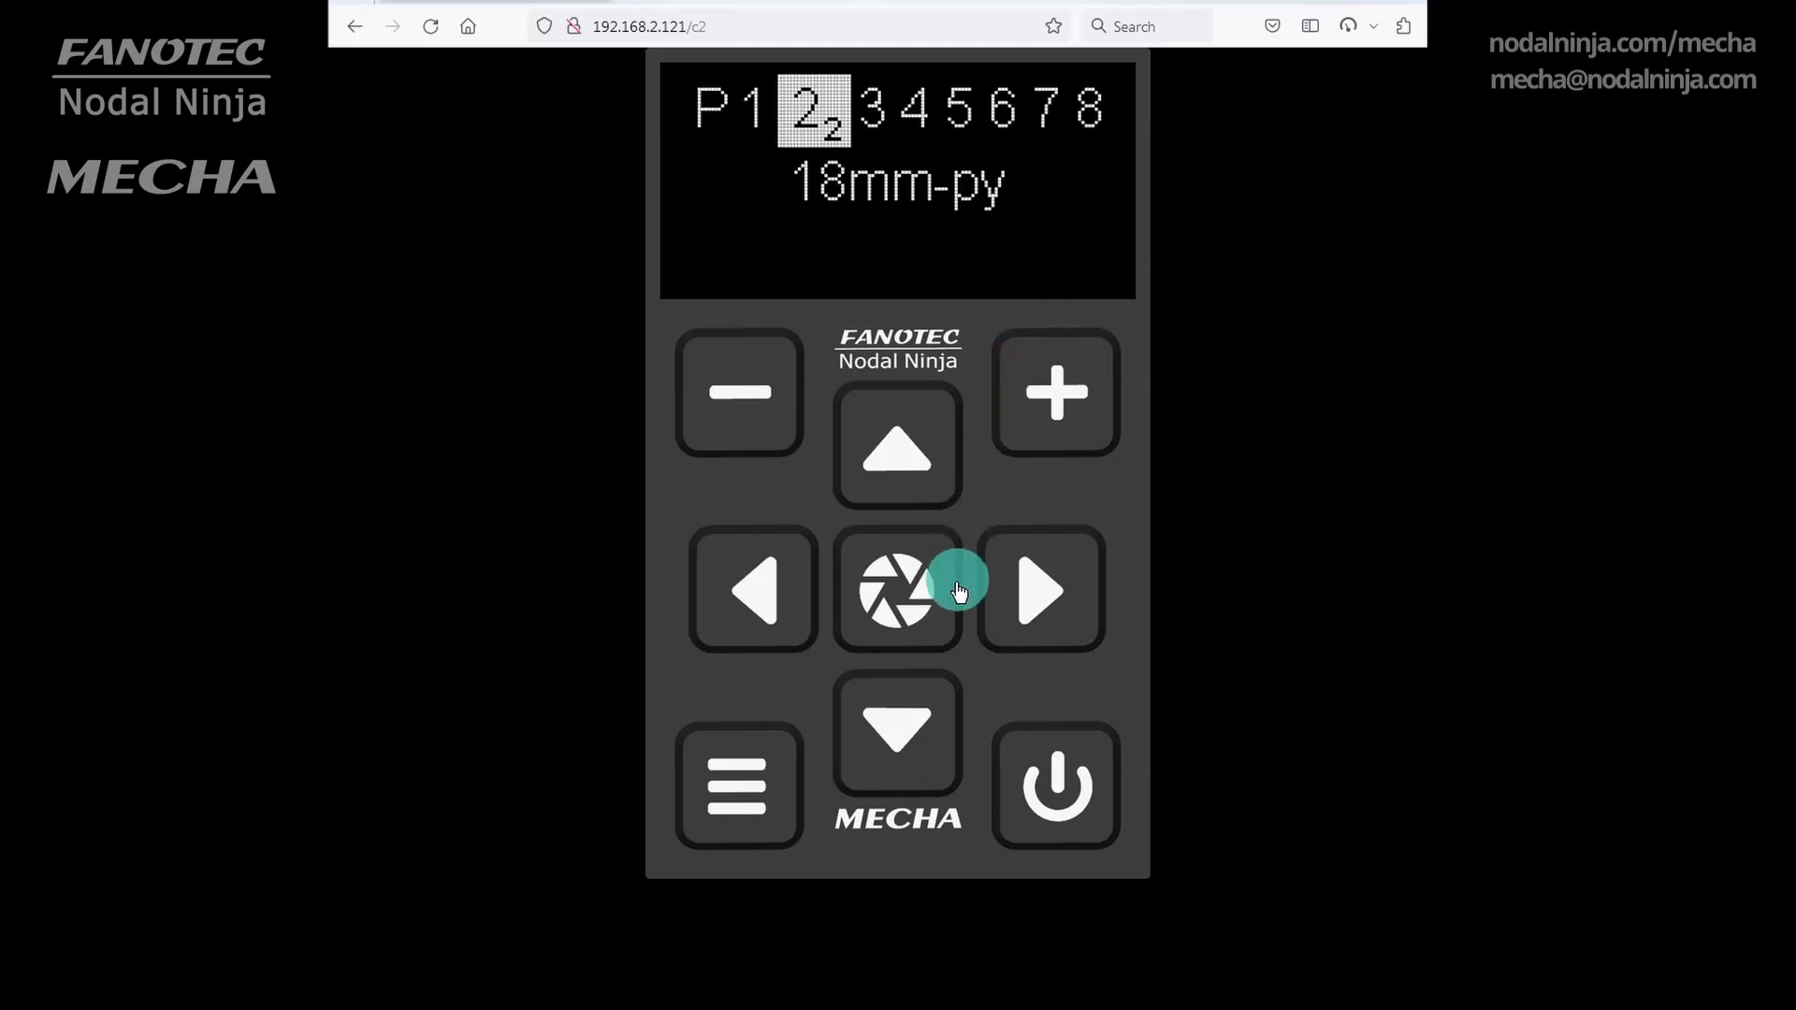
Start the 18mm-py script from the virtual C2 shutter button and let it reach step 4 of 25
left_click(900, 598)
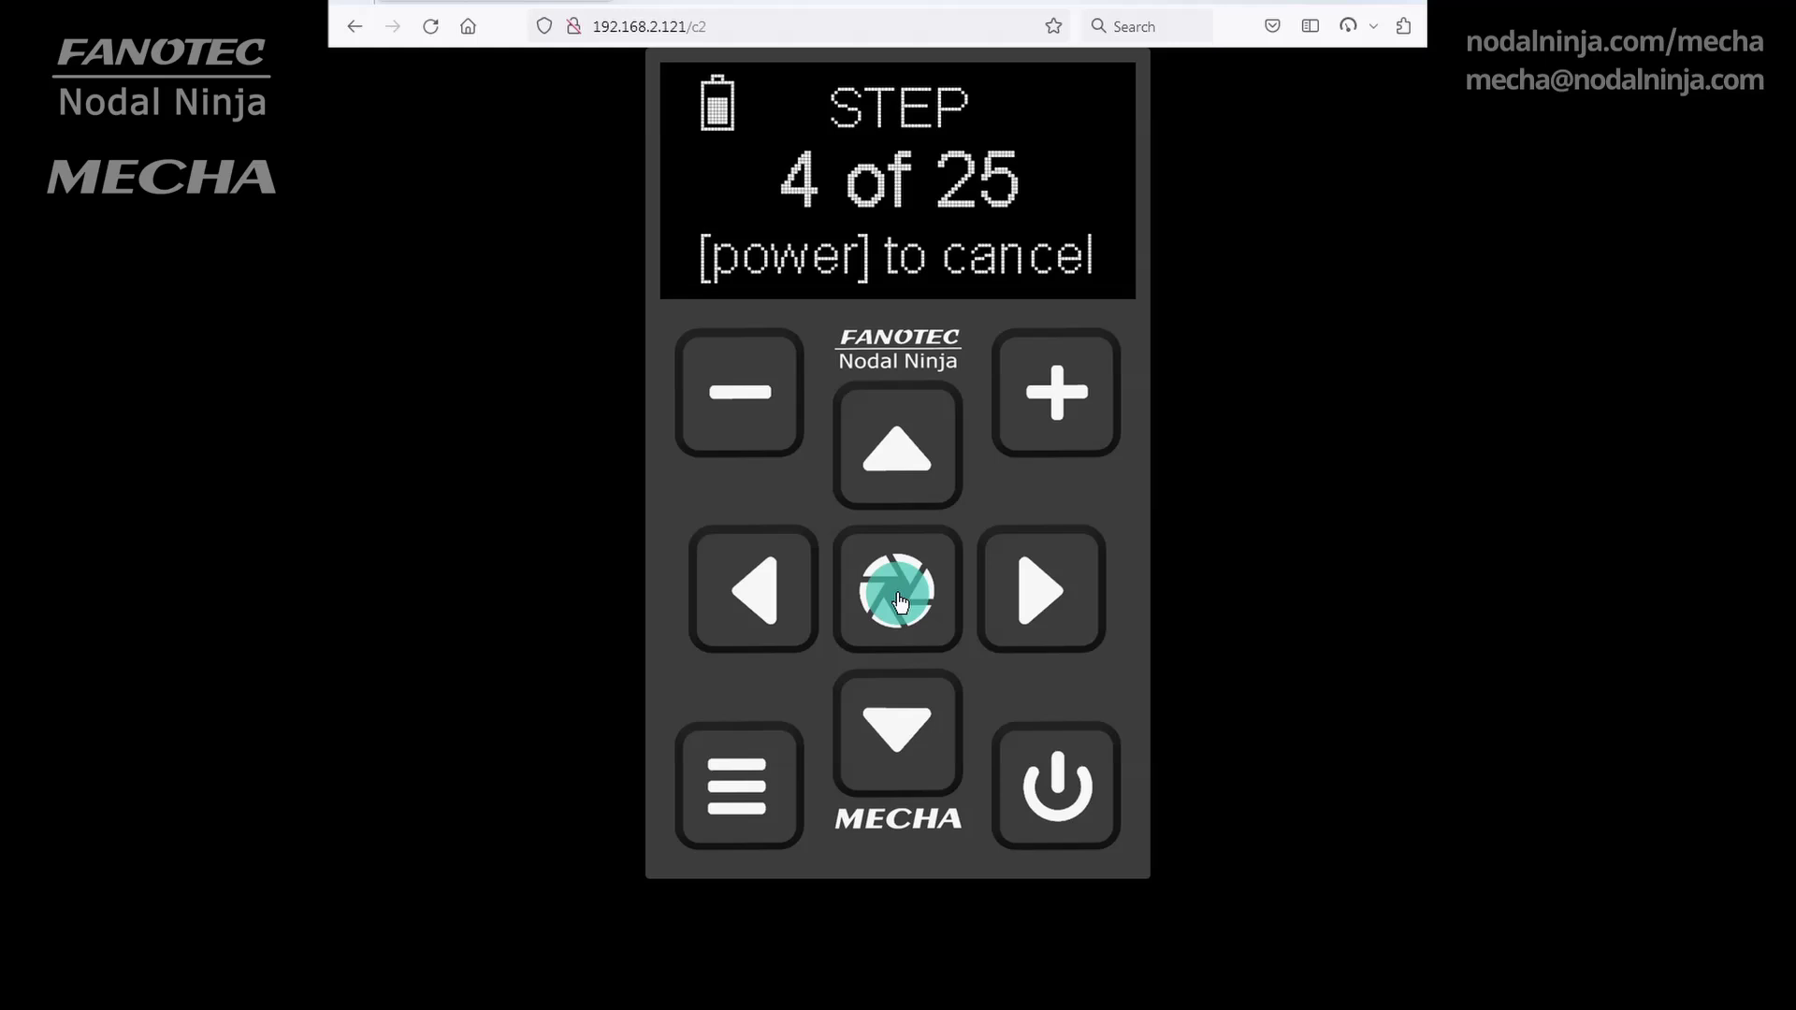
Skip the run forward eight steps with the + button to reach step 12 of 25
left_click(1058, 397)
left_click(1058, 397)
left_click(1058, 398)
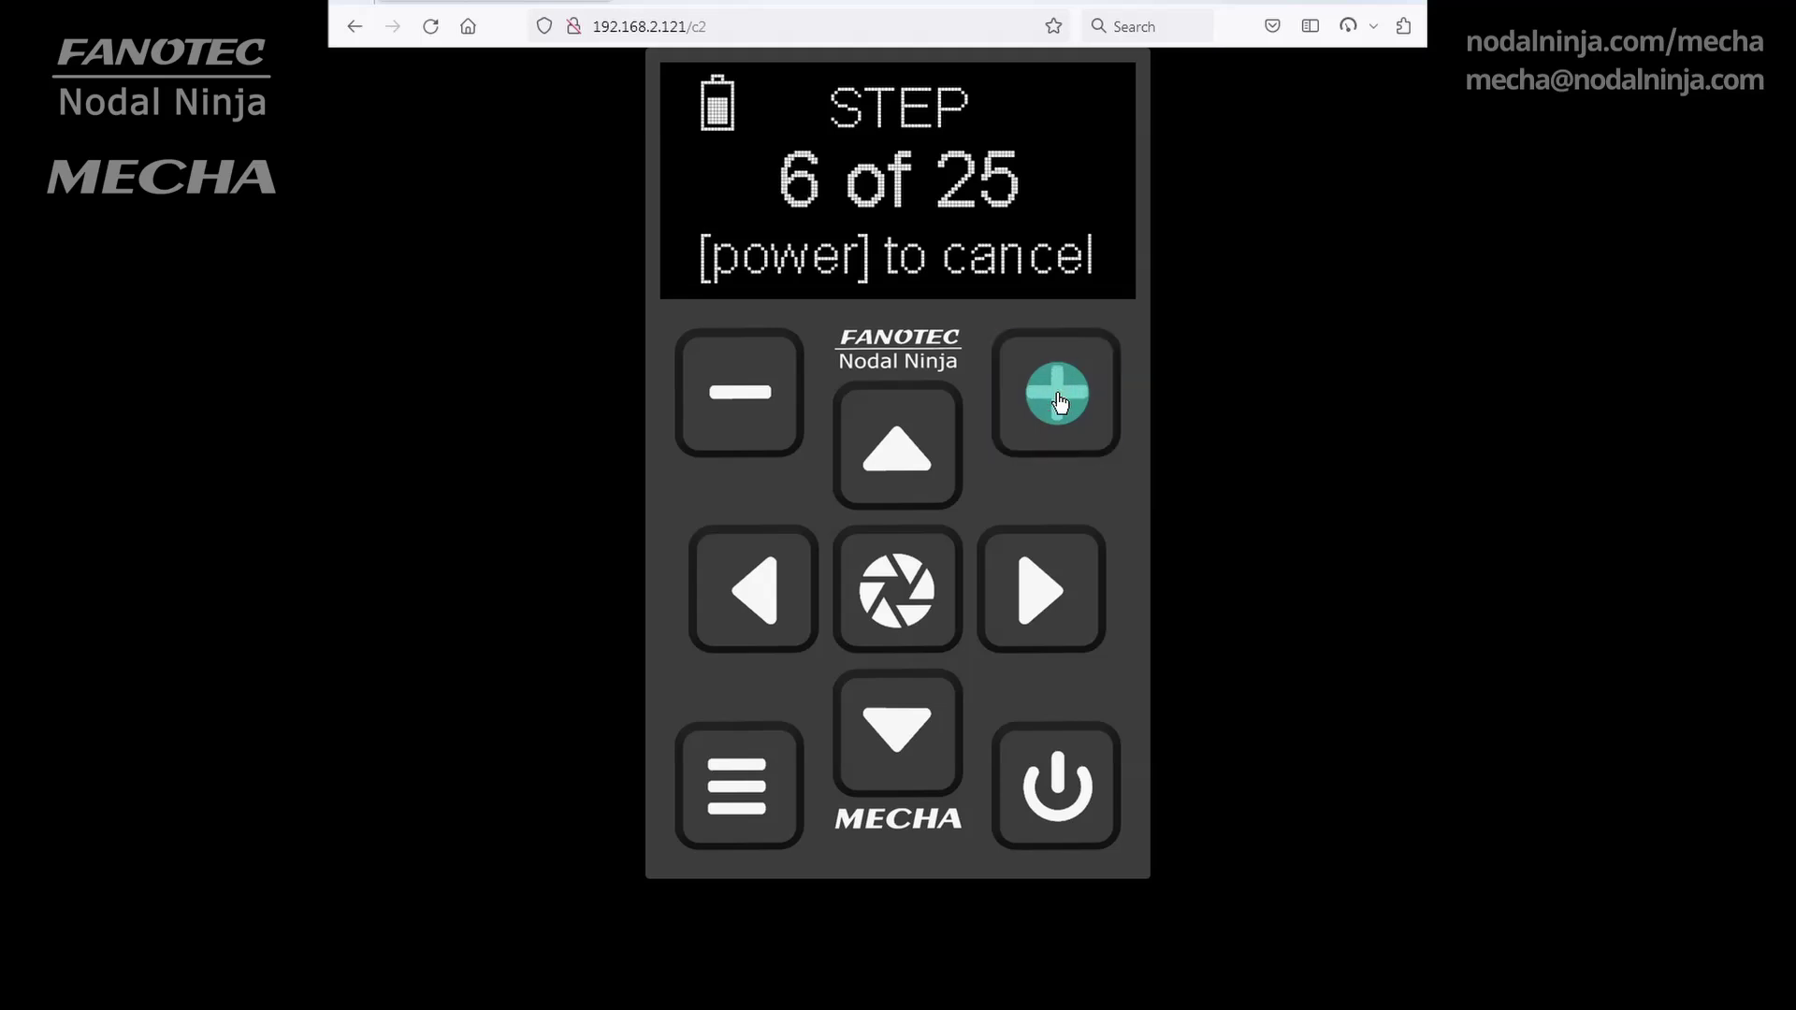
left_click(1058, 397)
left_click(1058, 398)
left_click(1058, 397)
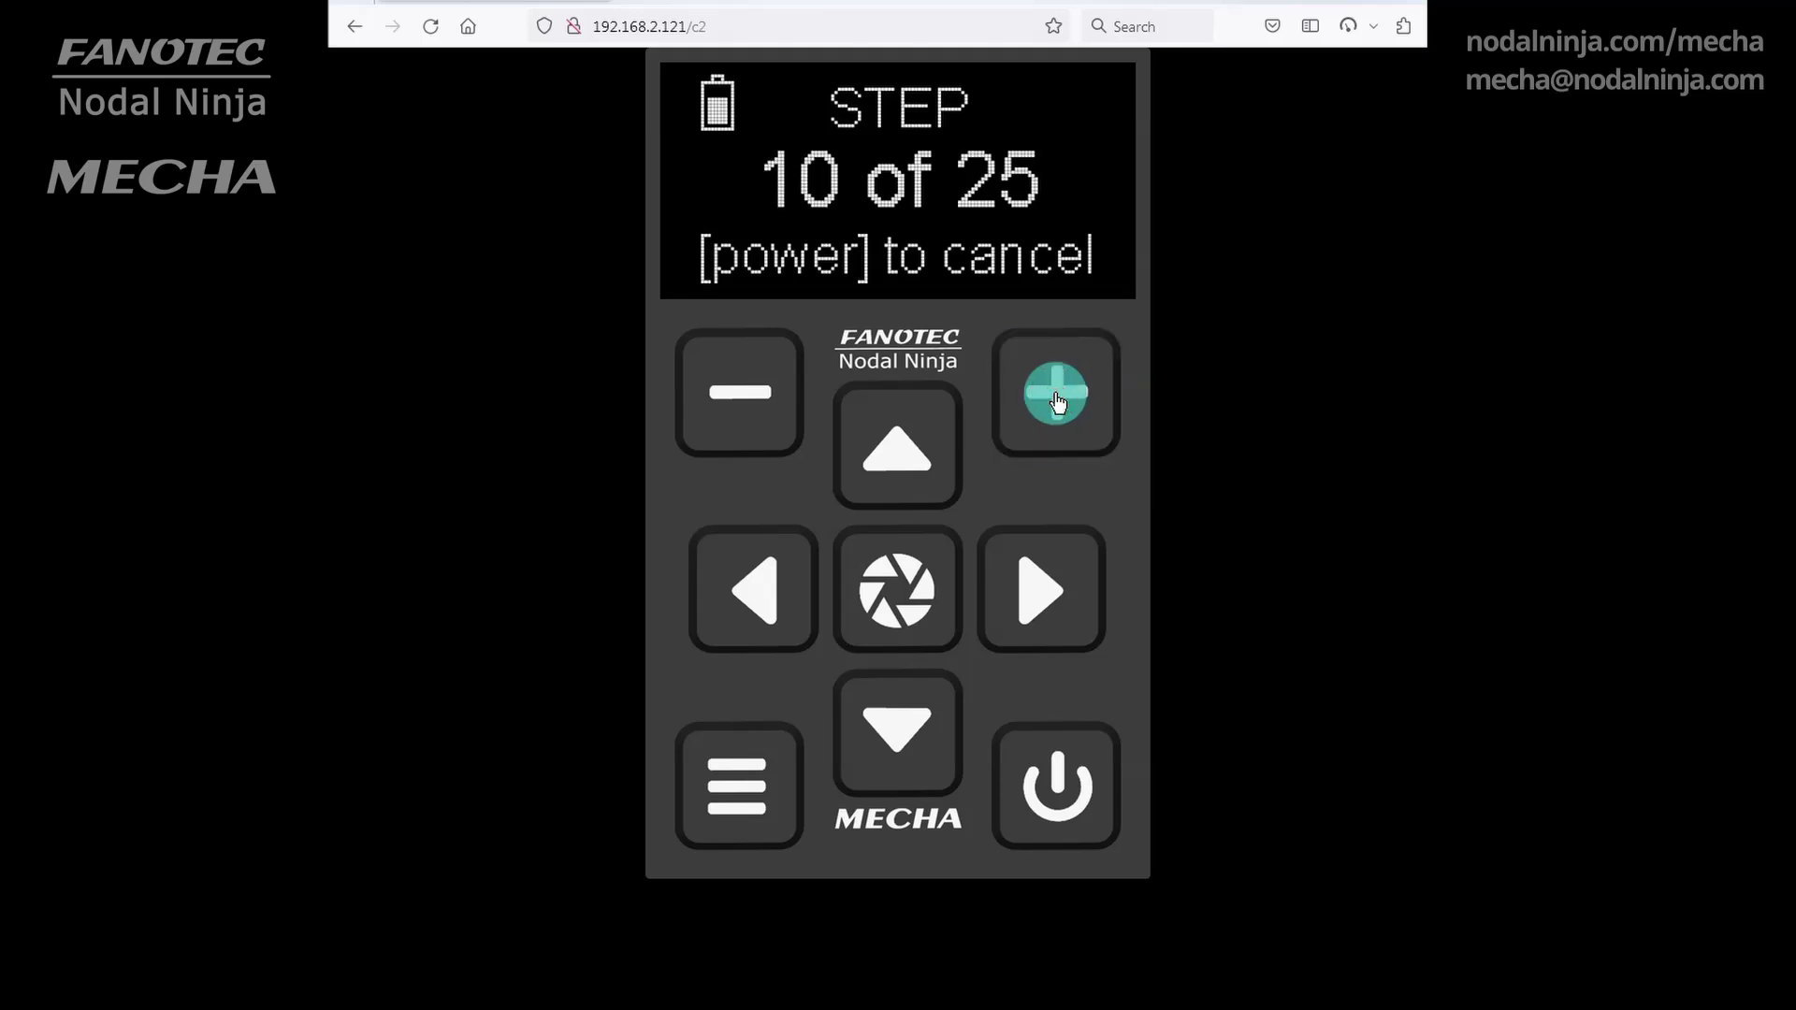
left_click(1059, 398)
left_click(1058, 398)
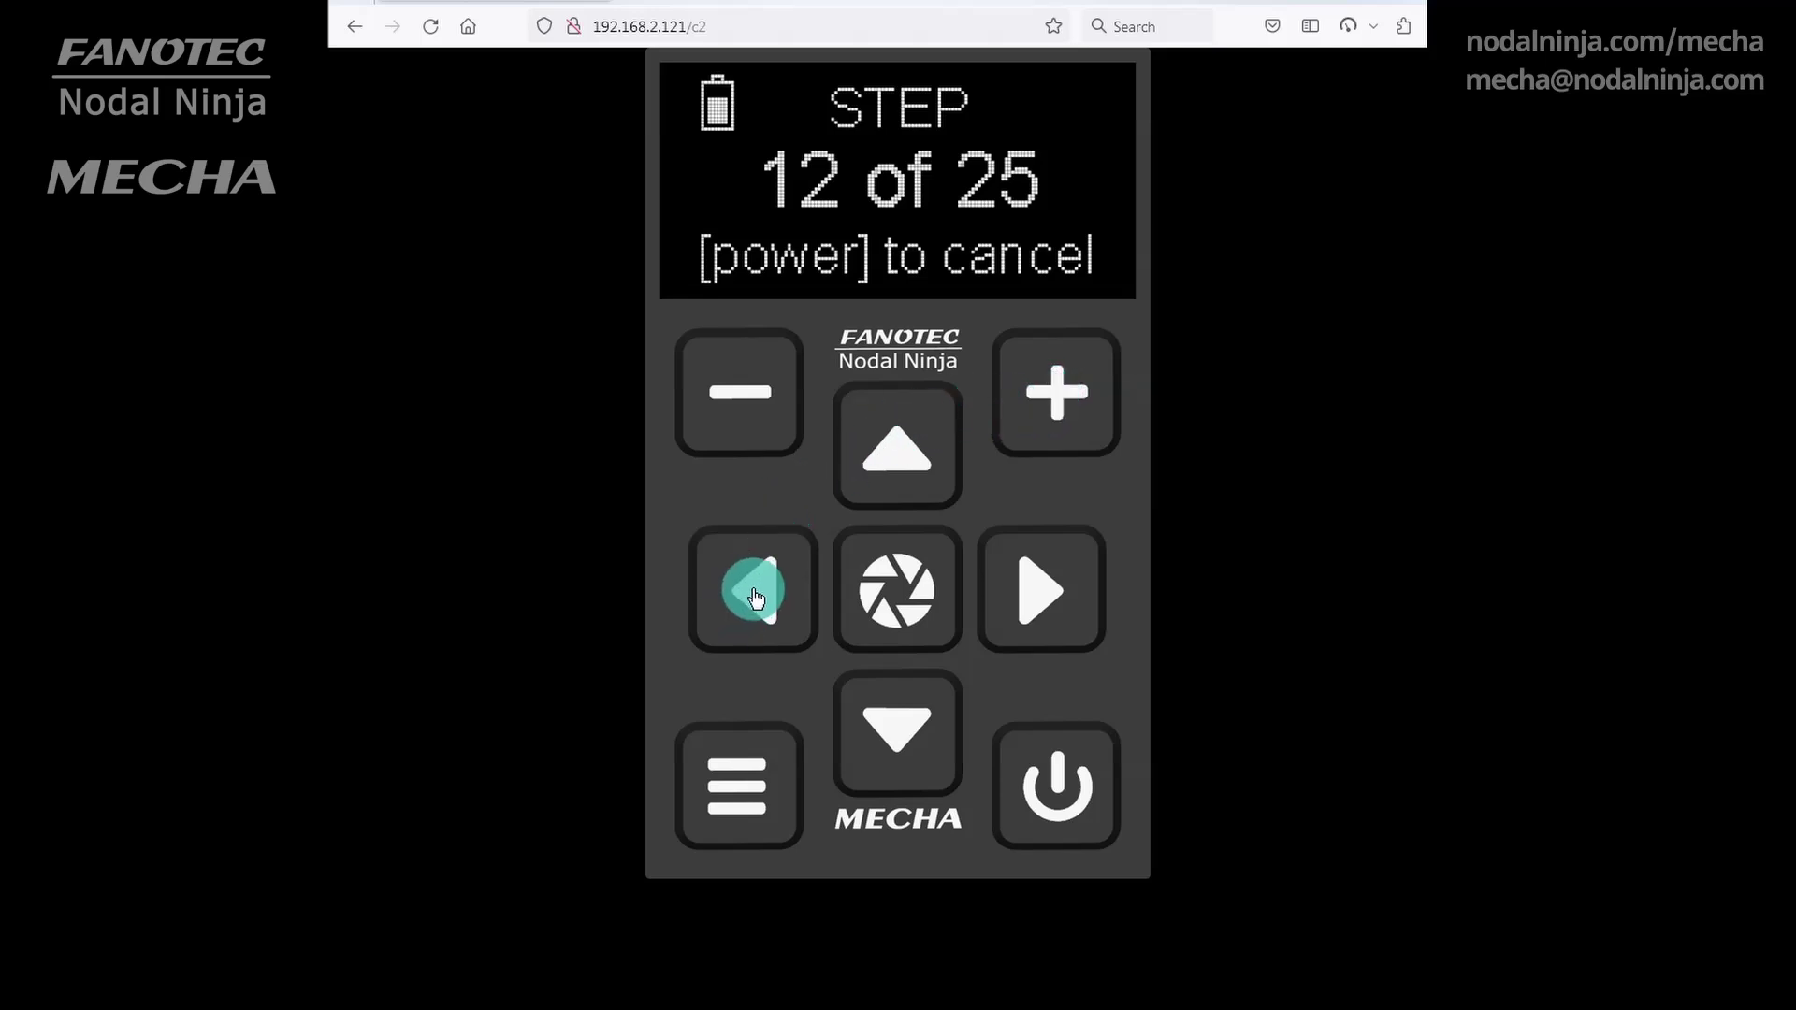
left_click(759, 597)
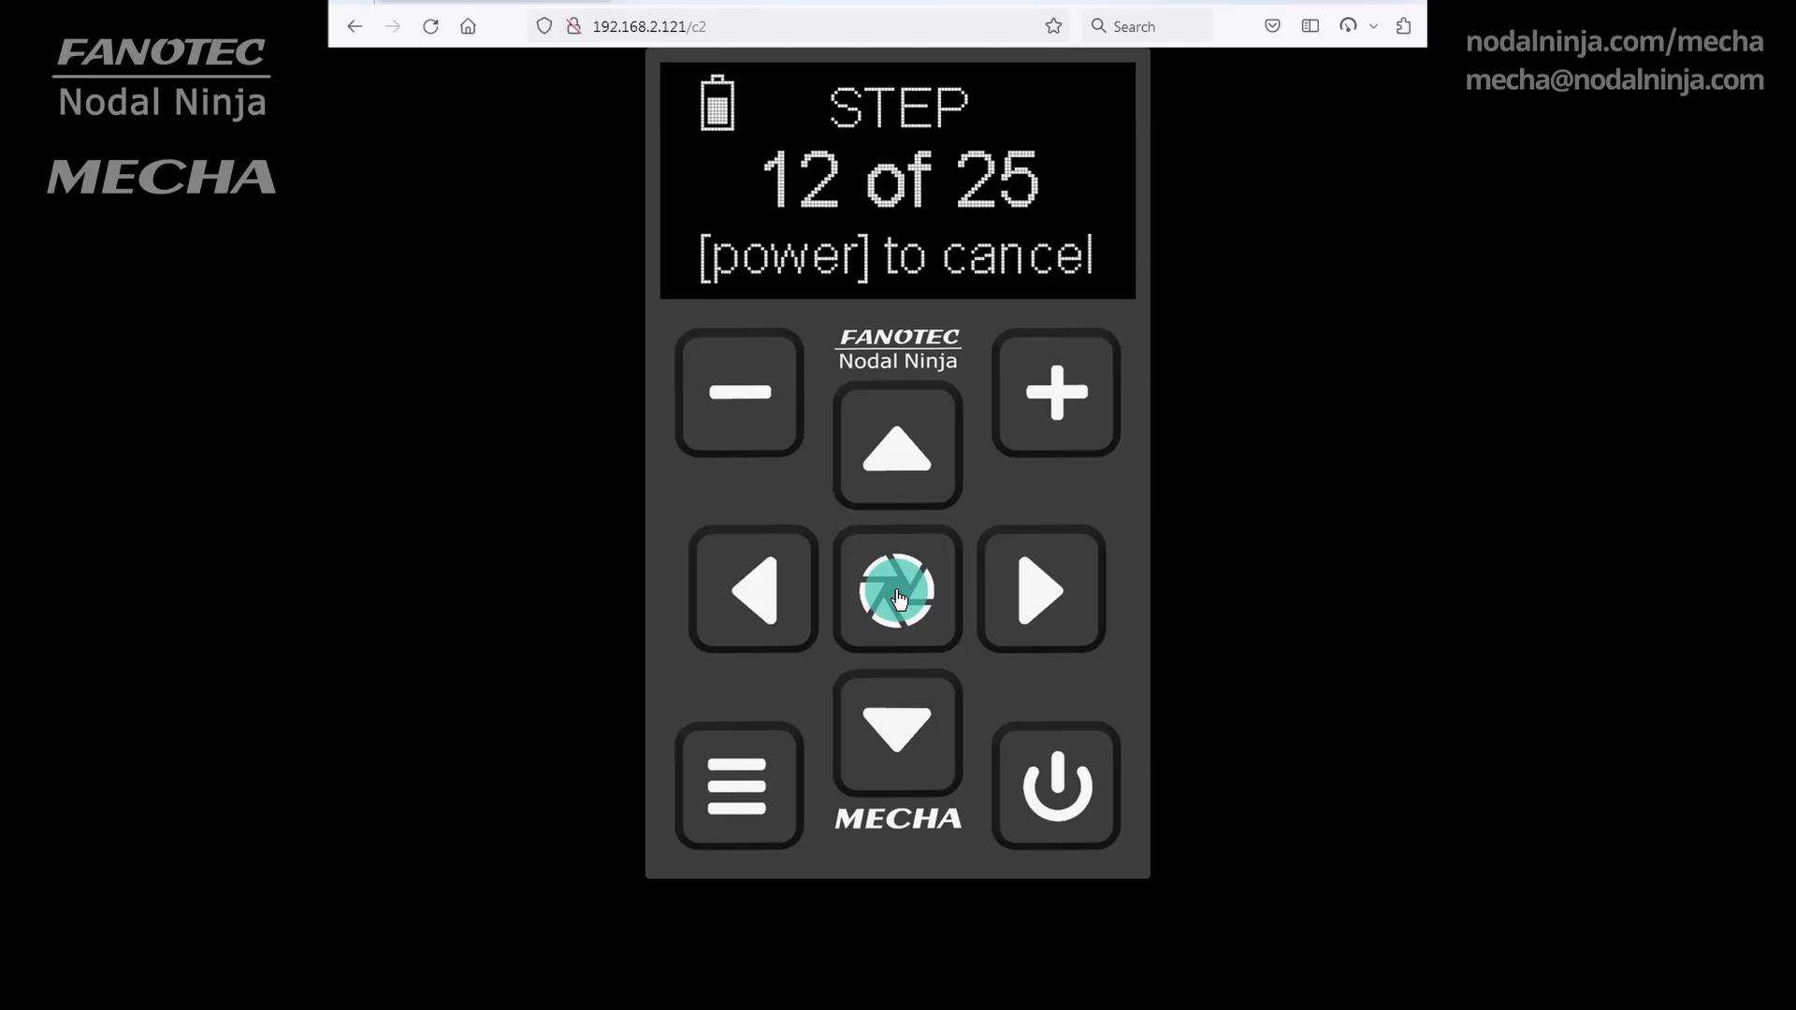
Jump the run past ZENITH to the HORIZON row with the up arrow
left_click(898, 461)
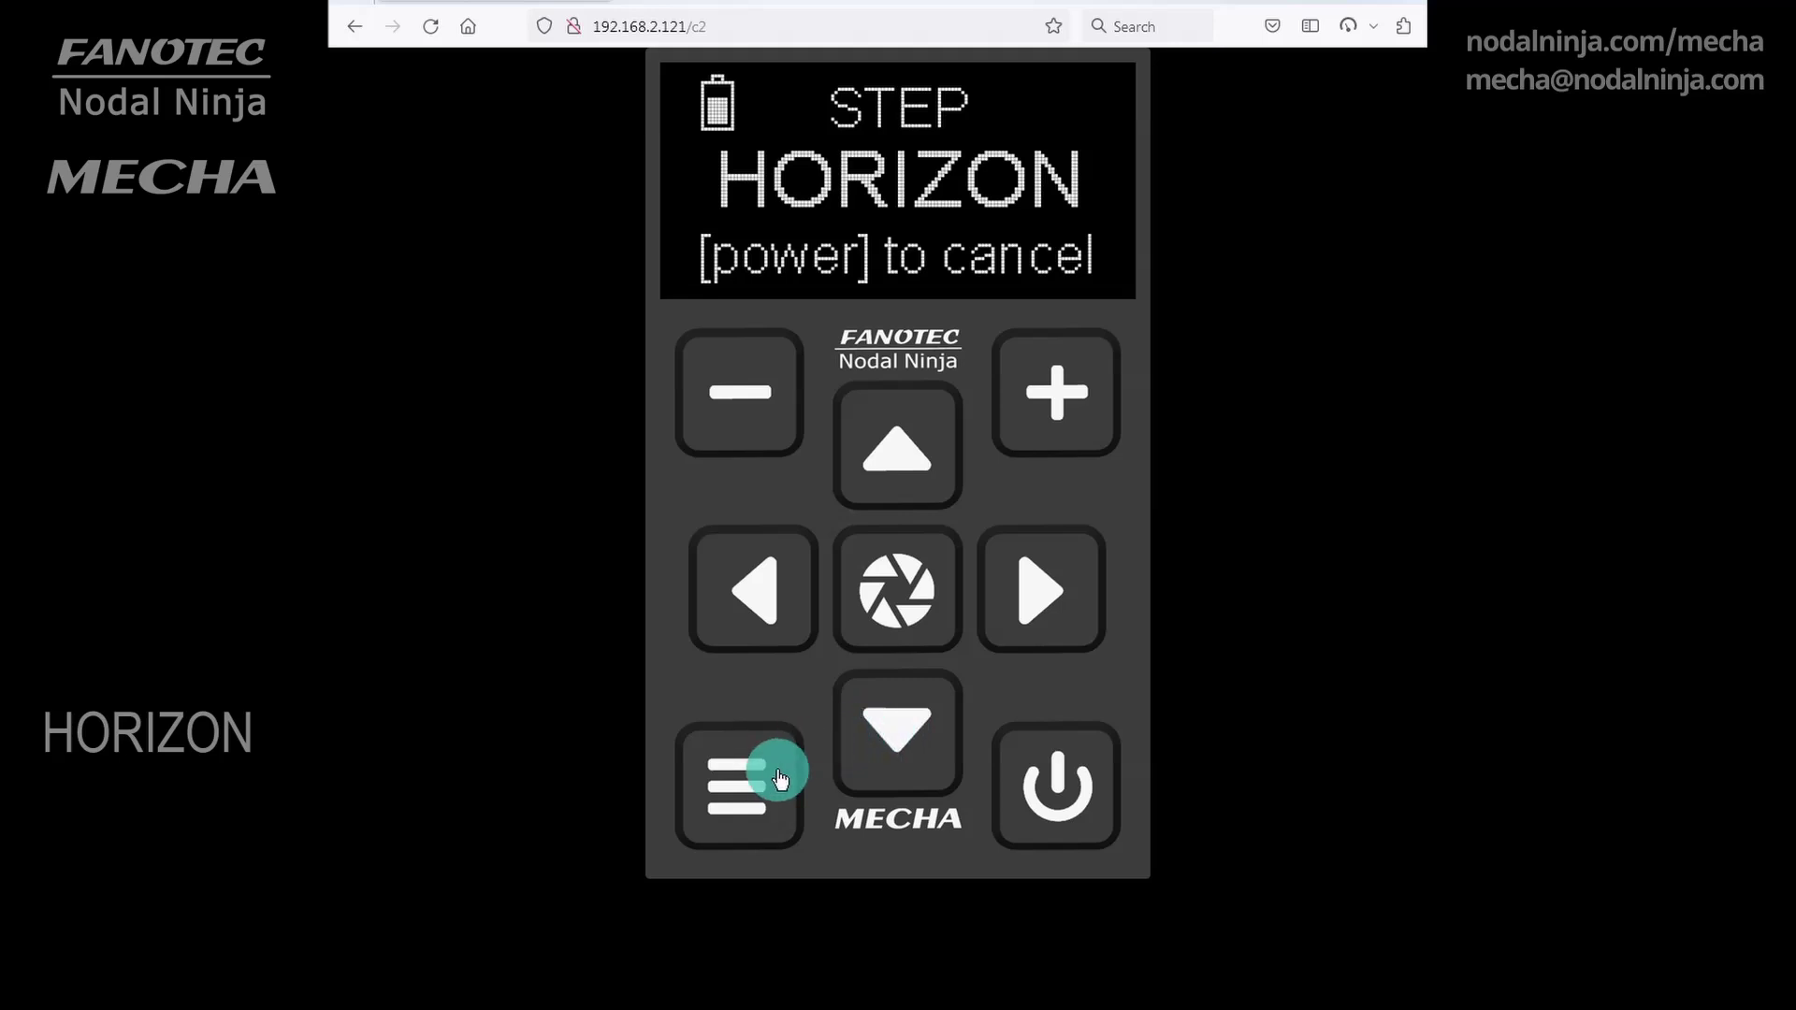
Pause the script with the menu (≡) button, leaving the idle address-and-battery screen
left_click(741, 786)
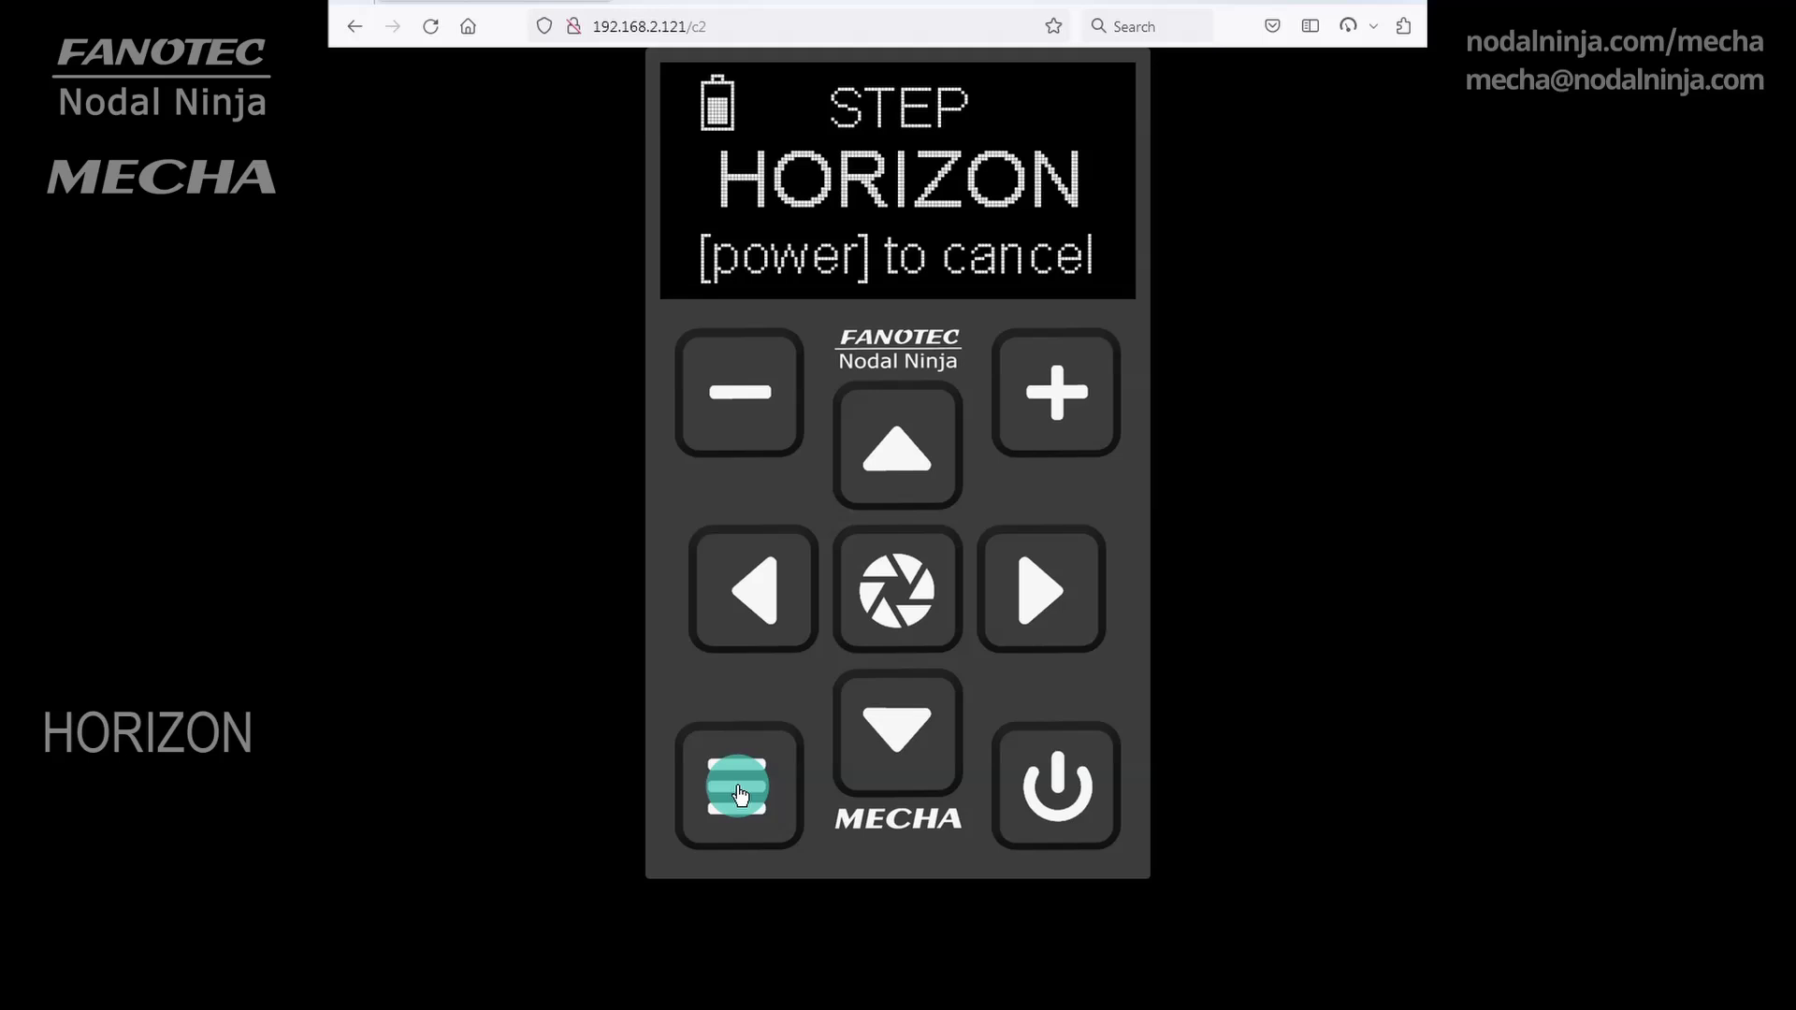
left_click(739, 794)
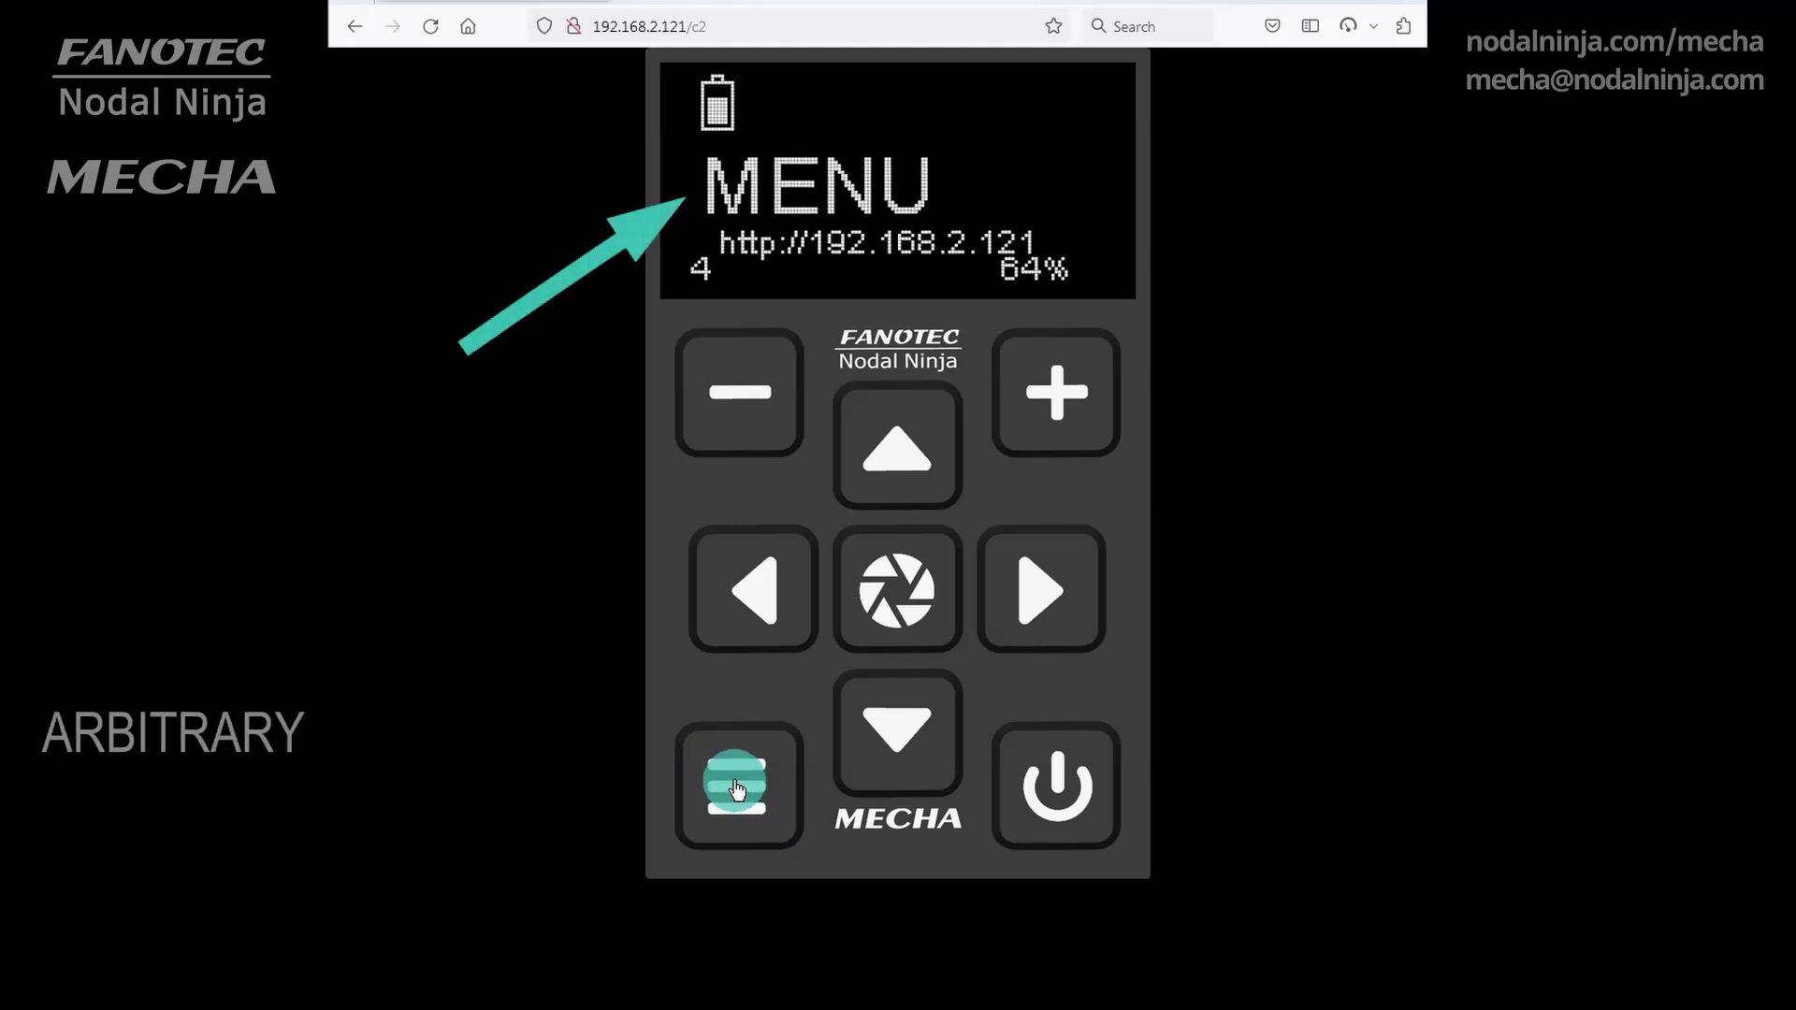
left_click(738, 790)
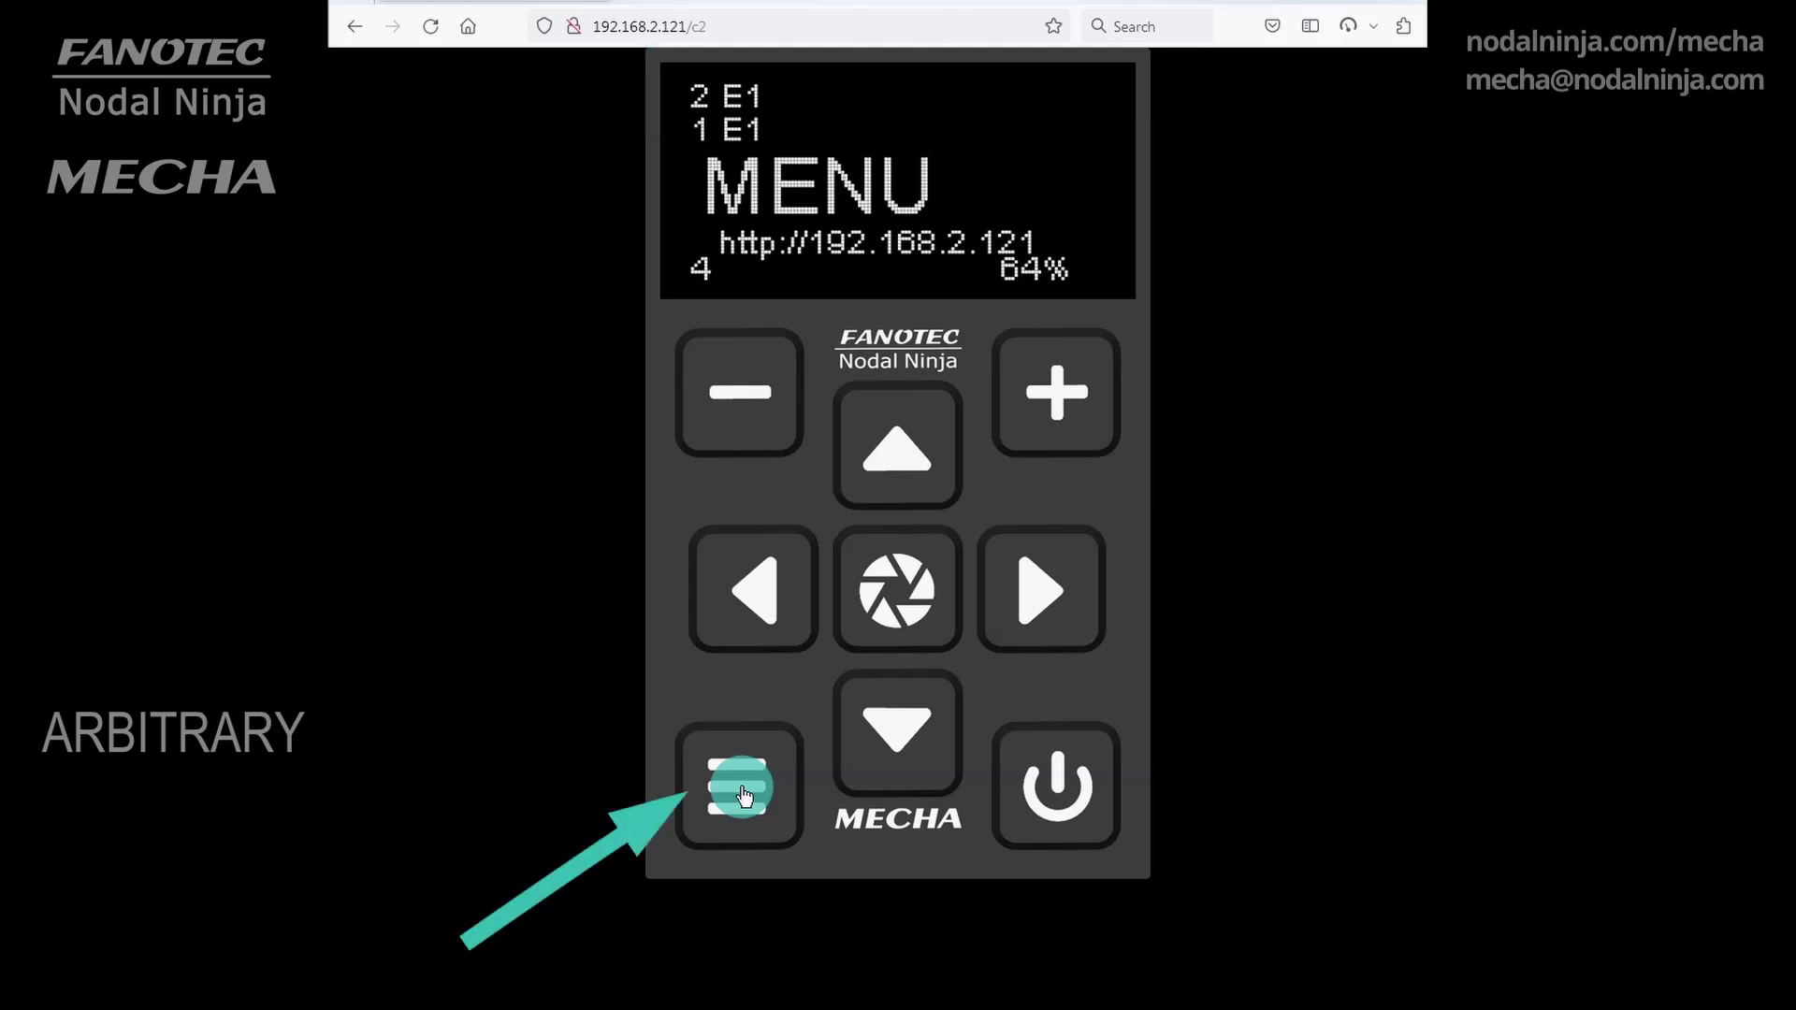
left_click(744, 795)
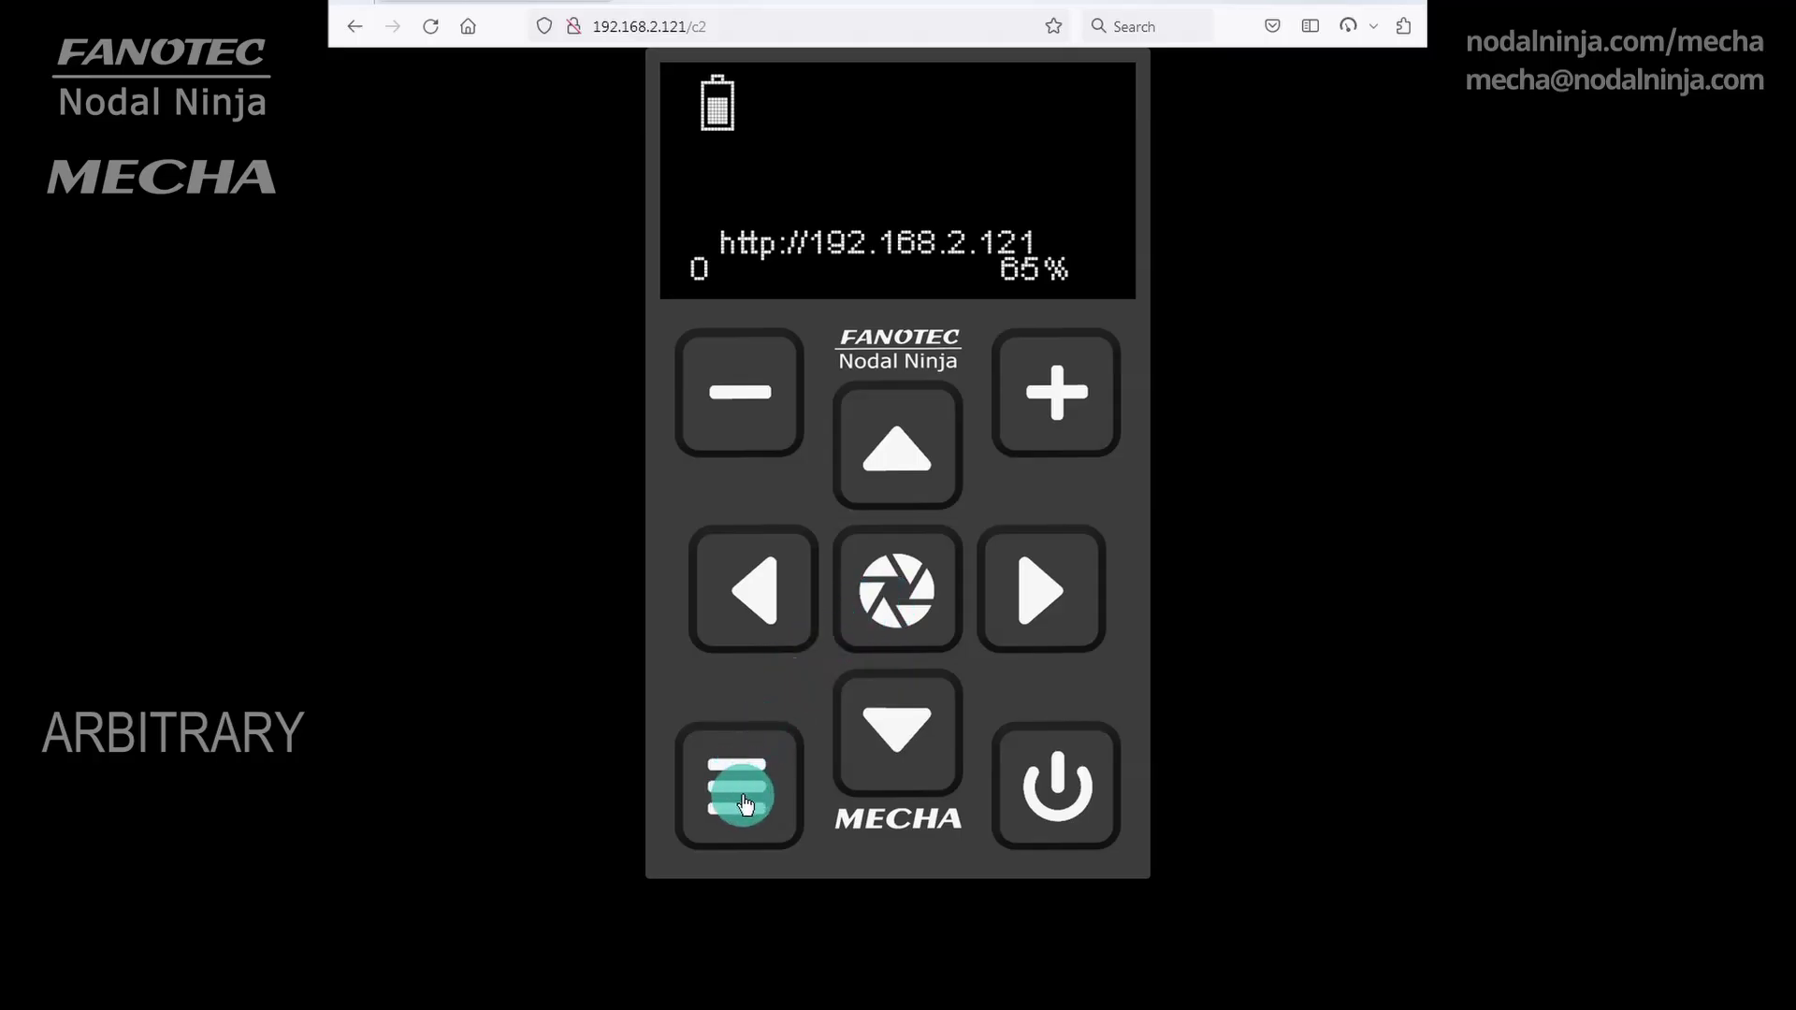
Wake the controller with the menu (≡) button to return to the paused run at step 12 of 25
left_click(739, 795)
left_click(739, 795)
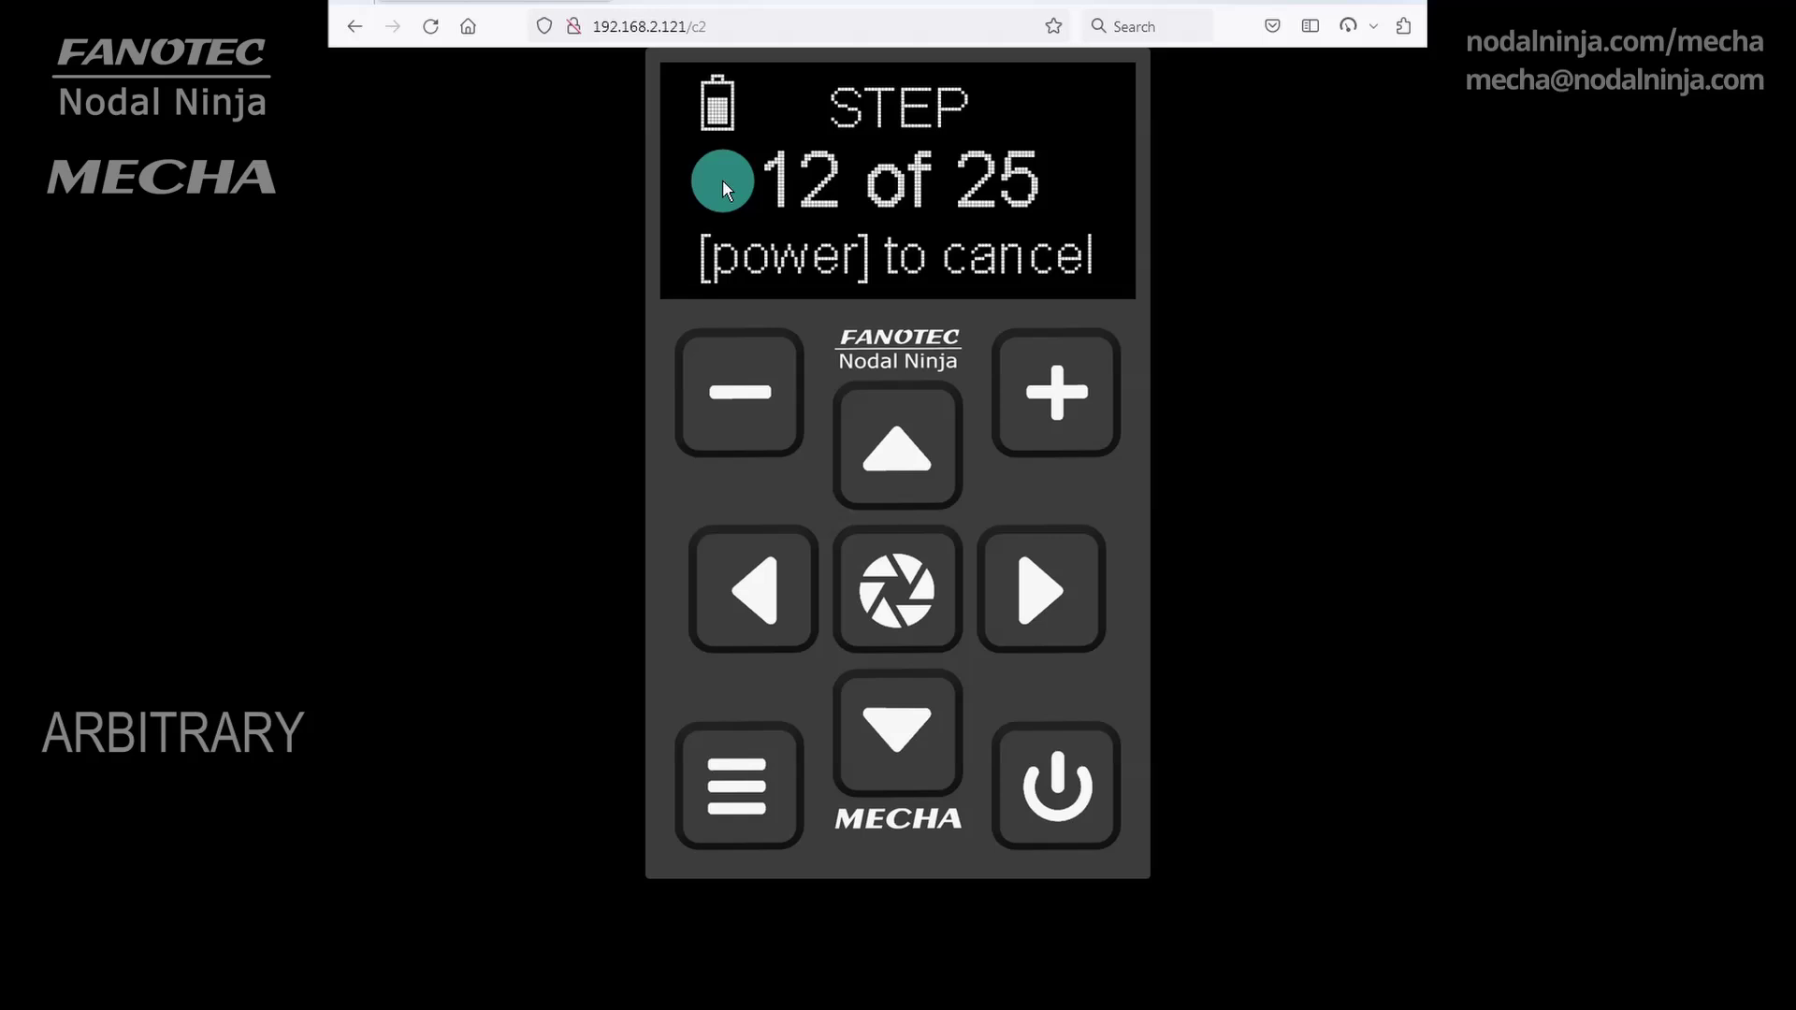
Step the run back eight positions with the − button to step 4 of 25
left_click(739, 395)
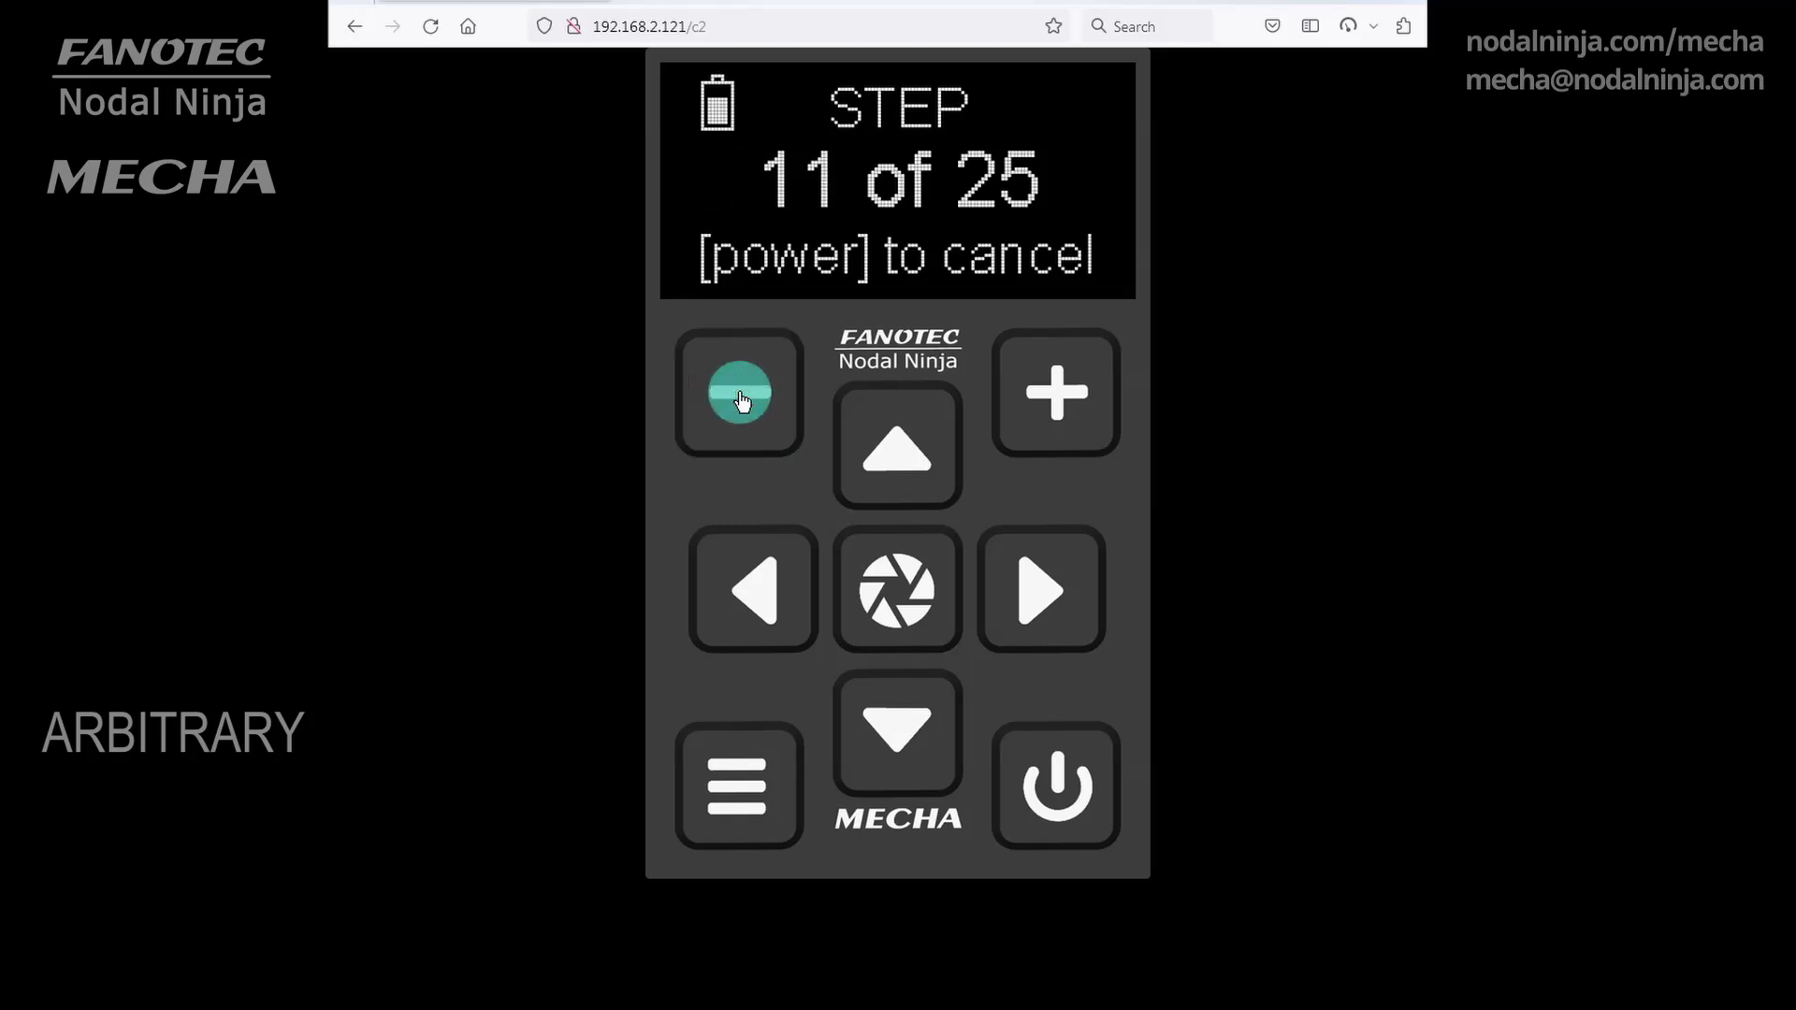
left_click(741, 398)
left_click(741, 398)
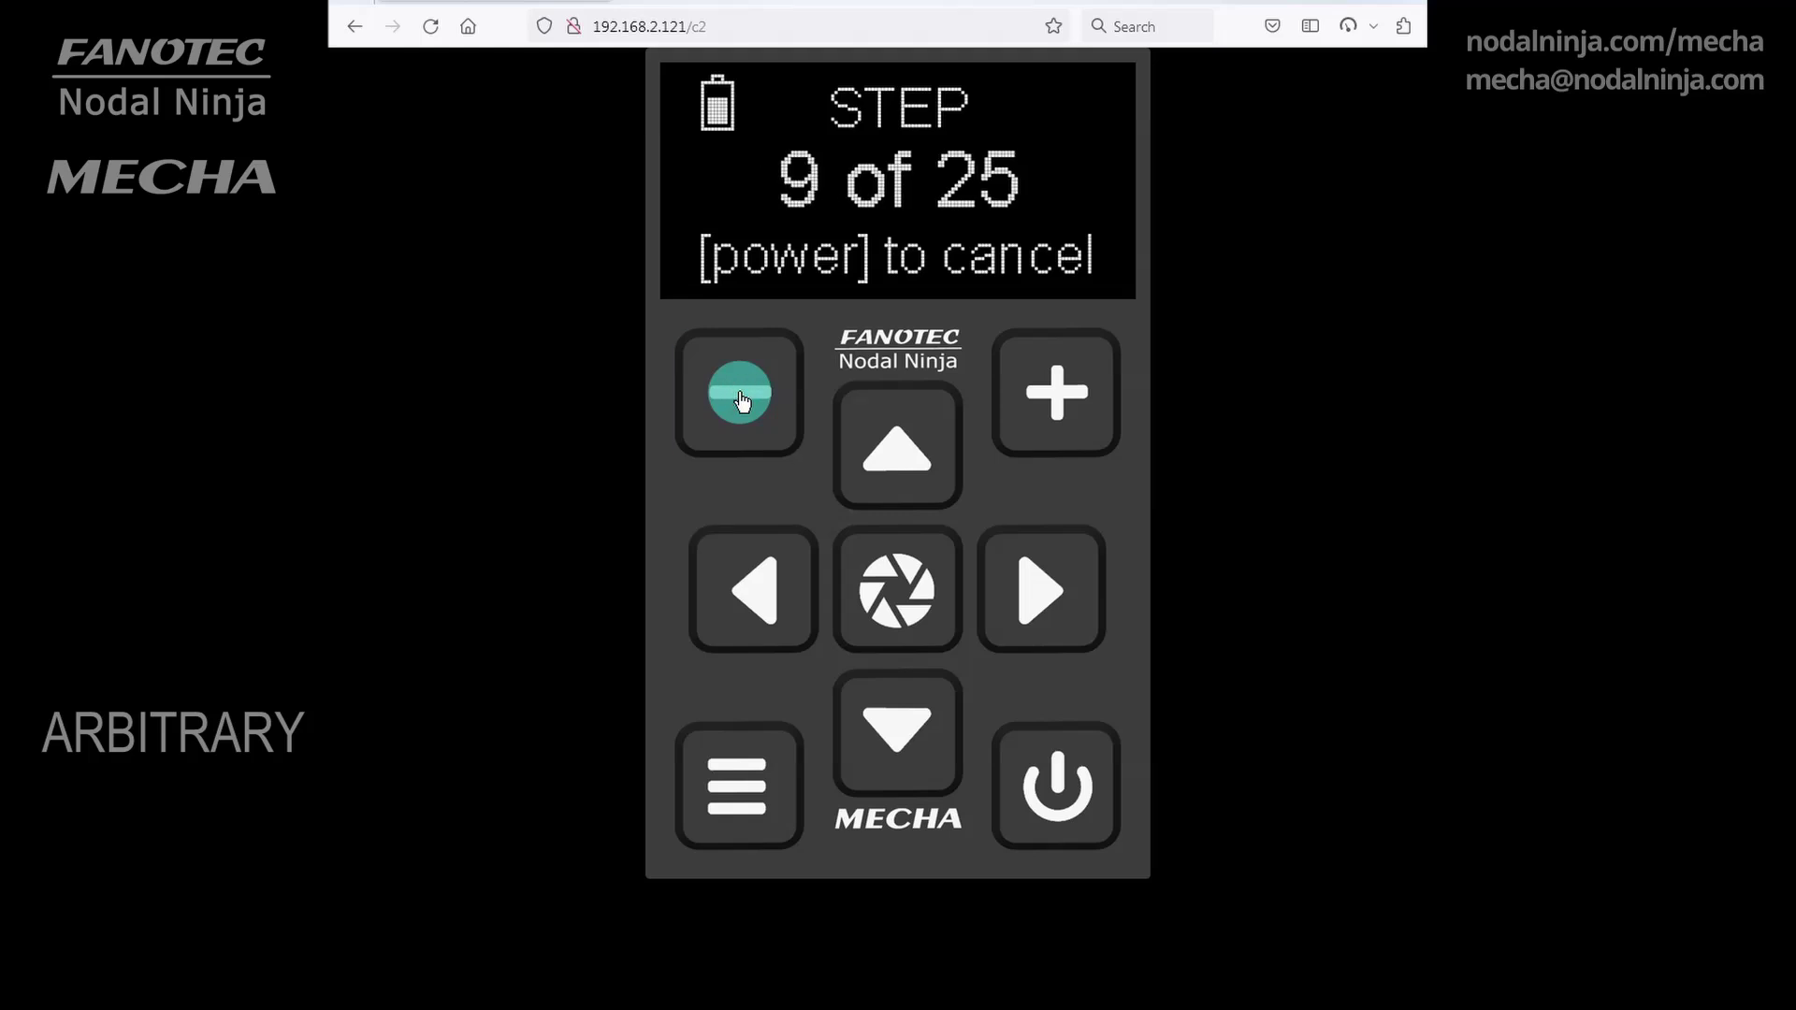
left_click(741, 398)
left_click(741, 397)
left_click(741, 398)
left_click(741, 397)
left_click(740, 398)
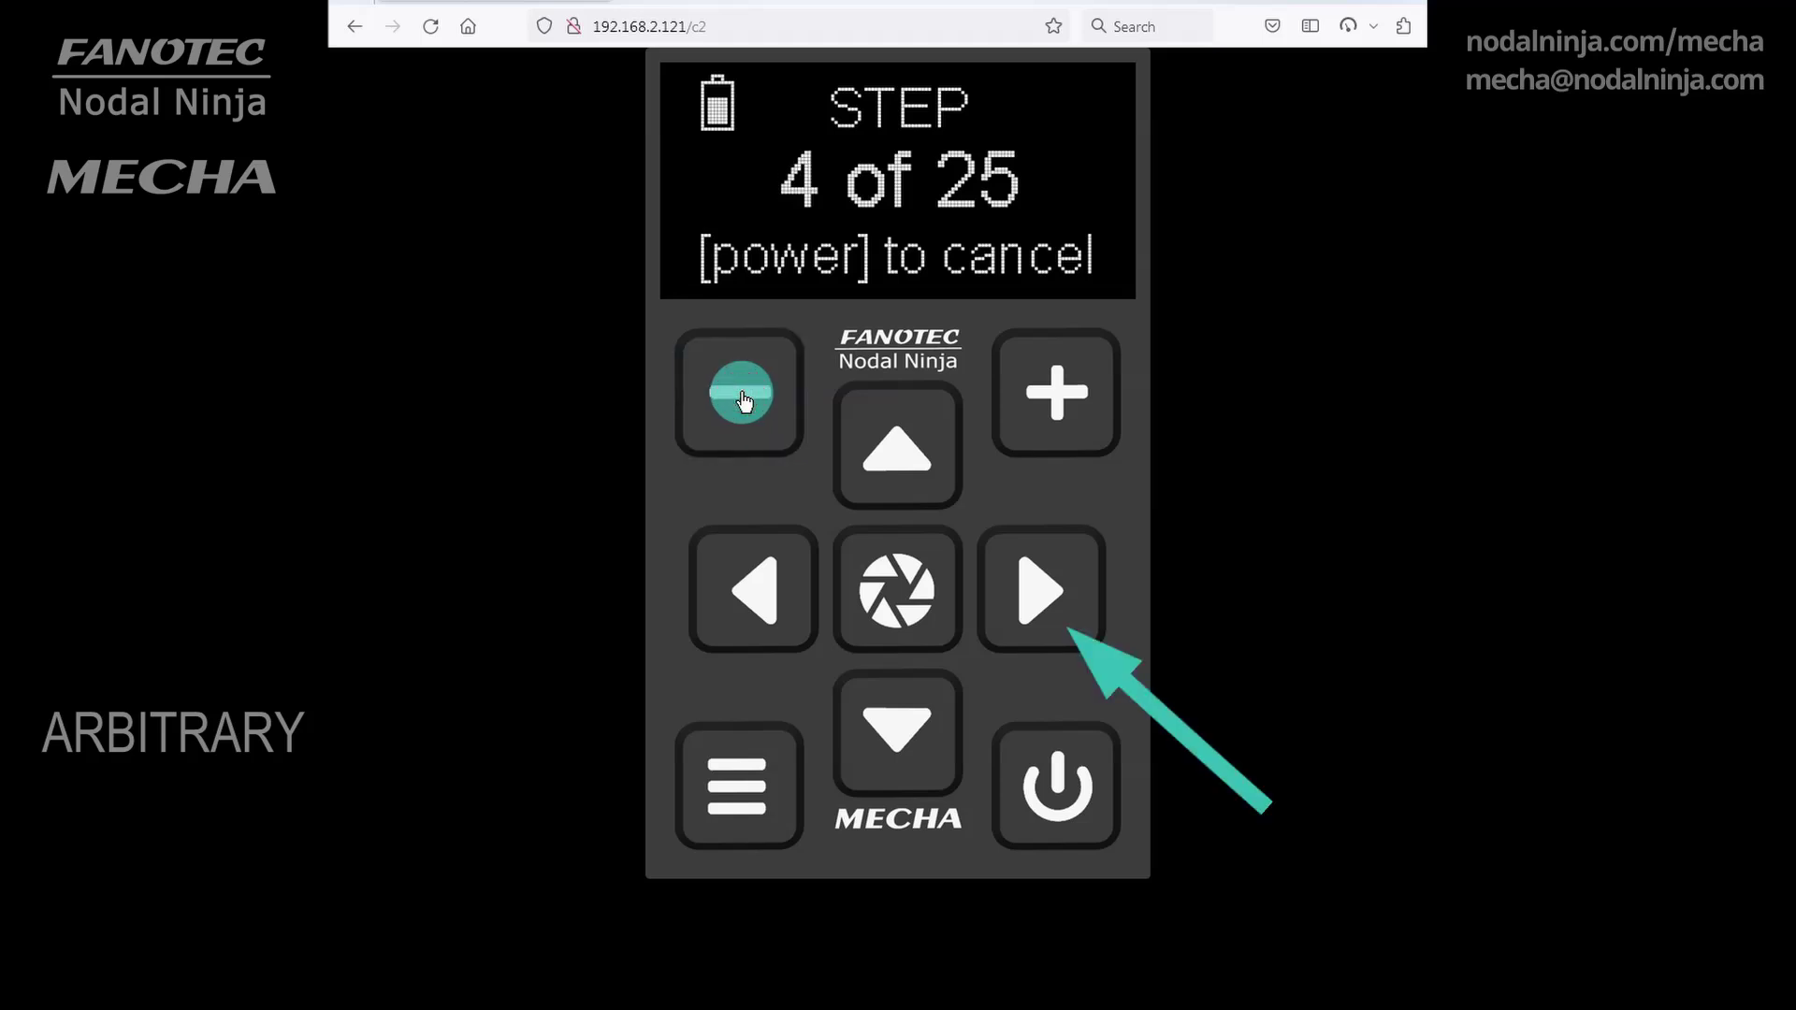
Resume the 022 preset run from step 4 of 25 with the right arrow
left_click(1038, 593)
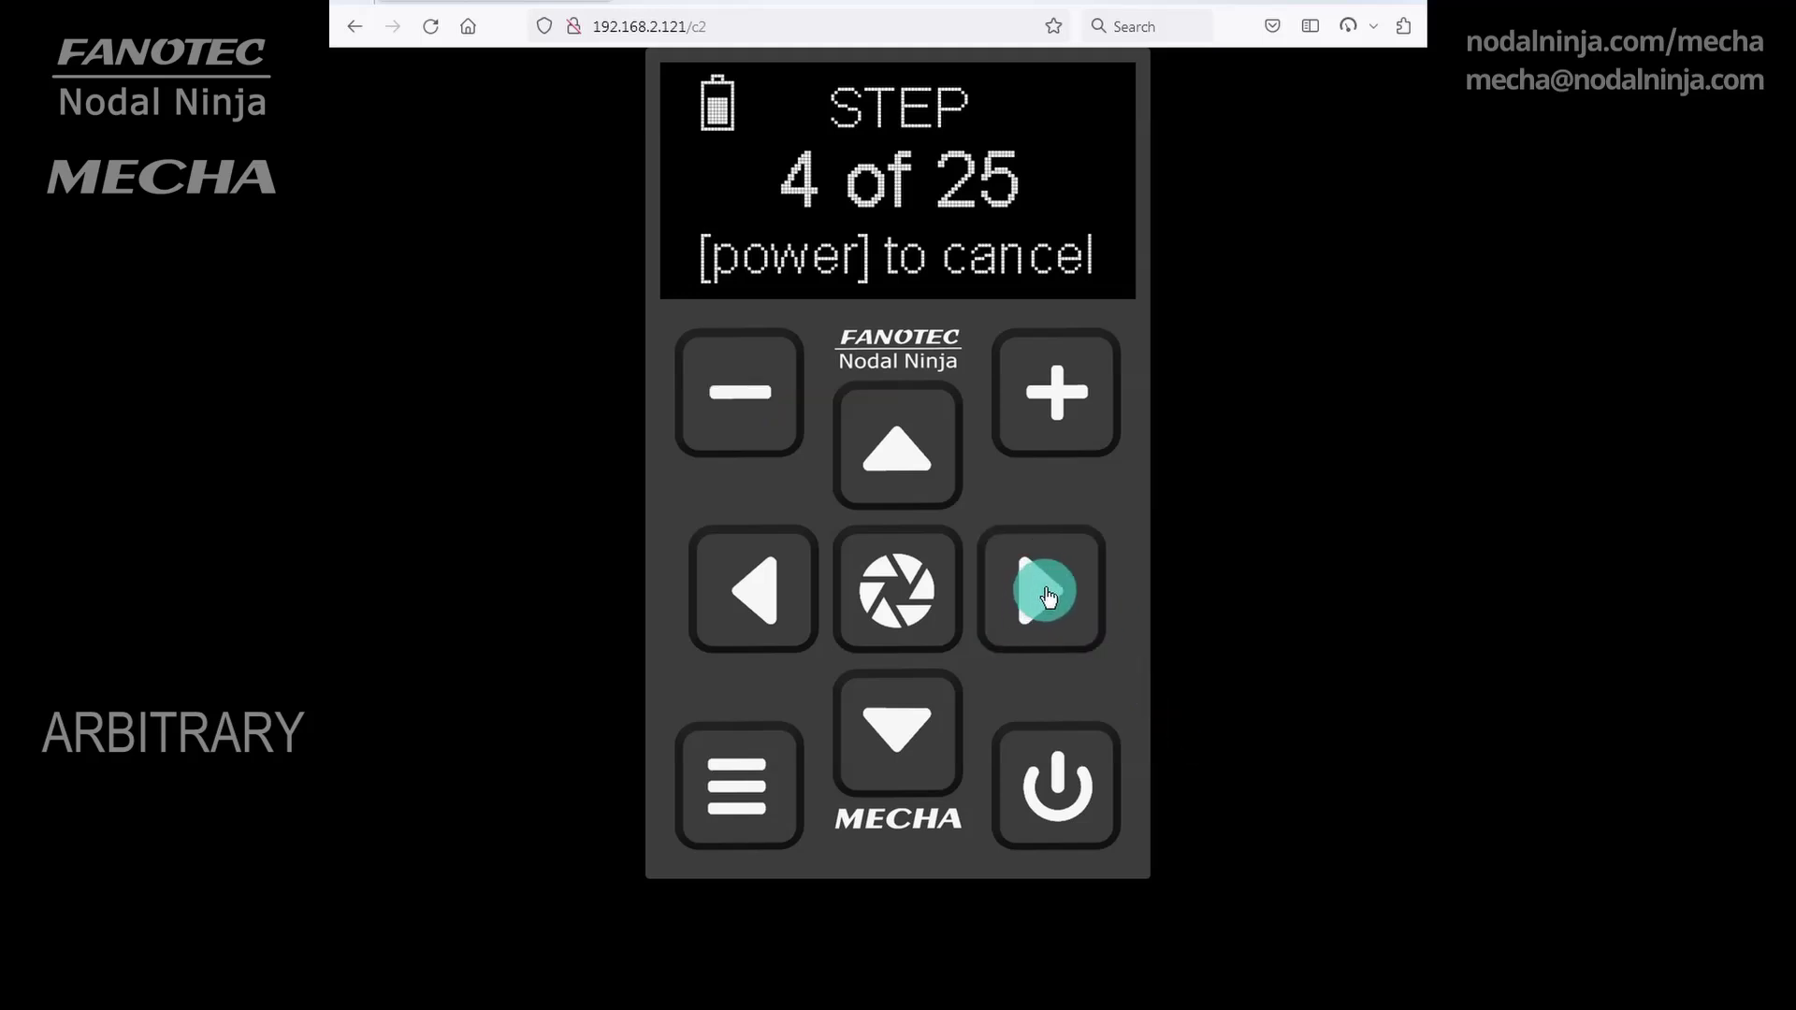